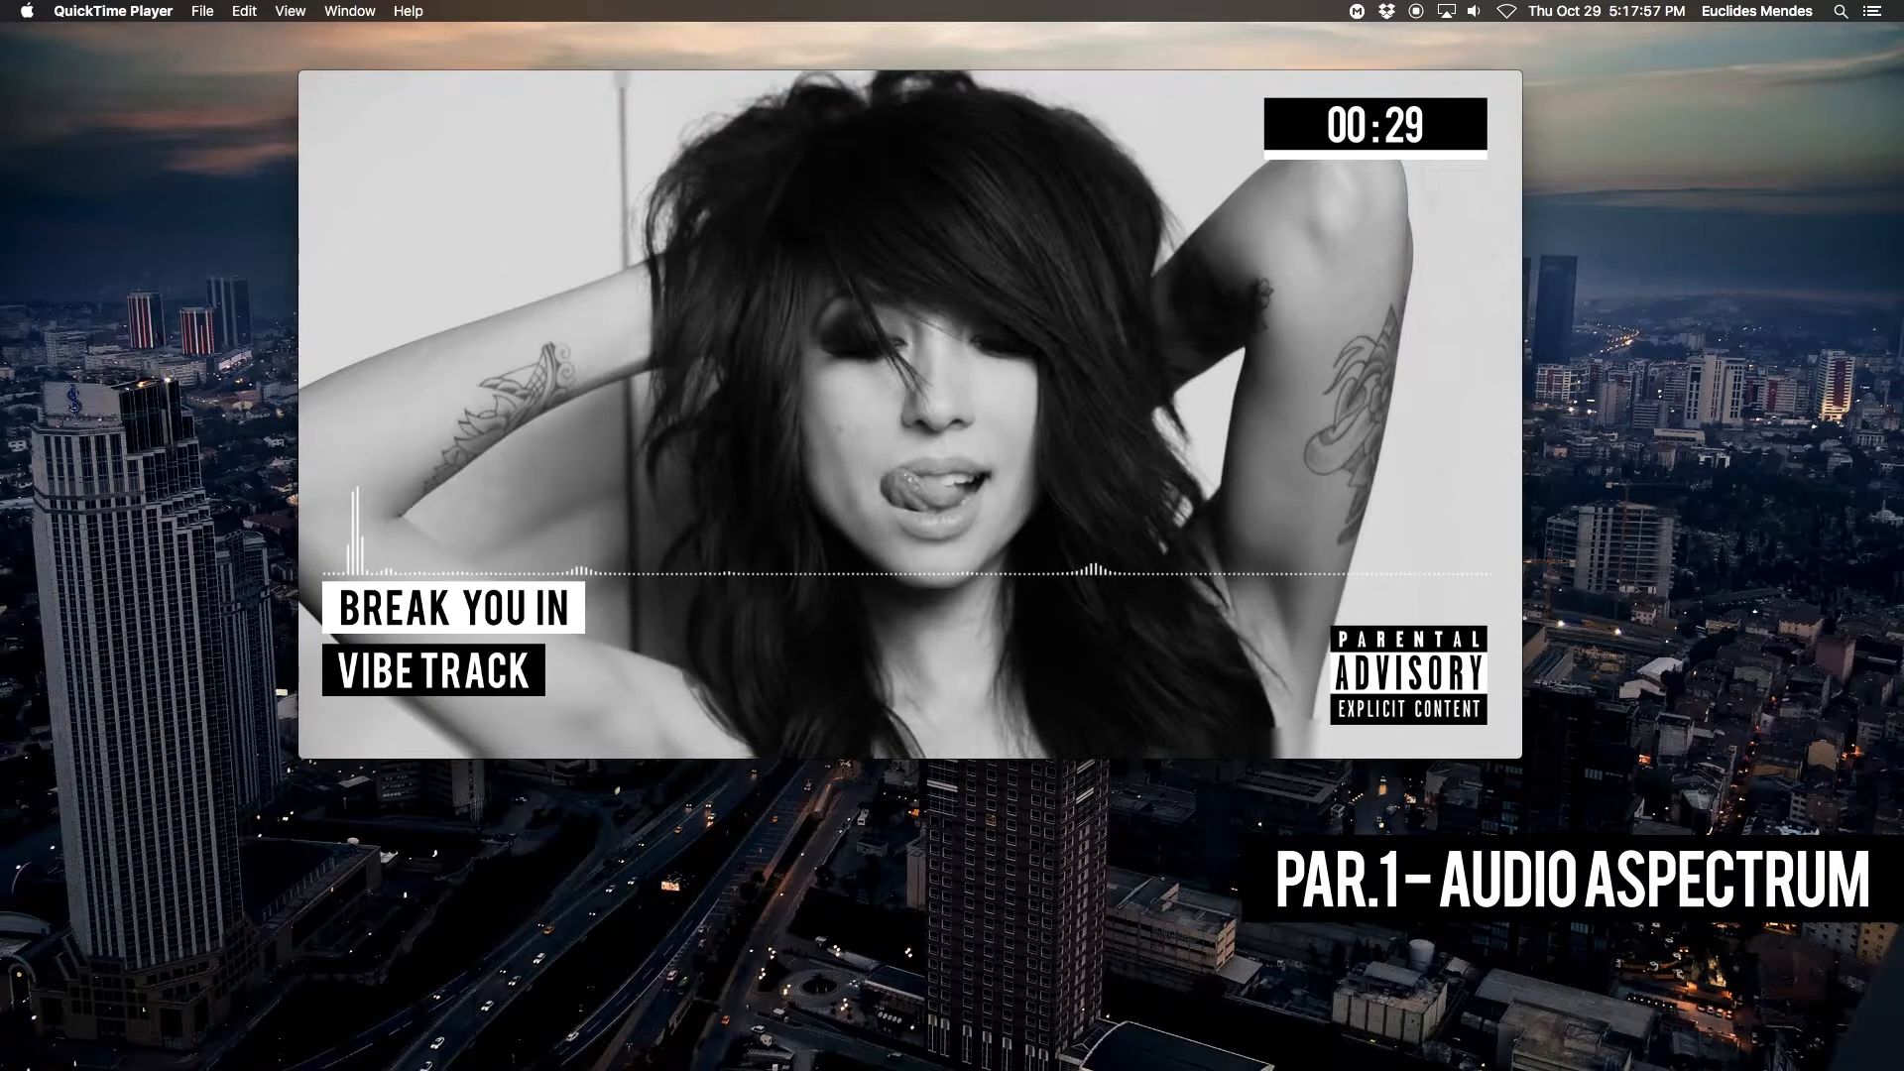
# Step: Switch to Photoshop and open alie_layus_tattoo_hand_brunette_83740_1920x1080.jpg from the Desktop
pyautogui.moveTo(1357, 712)
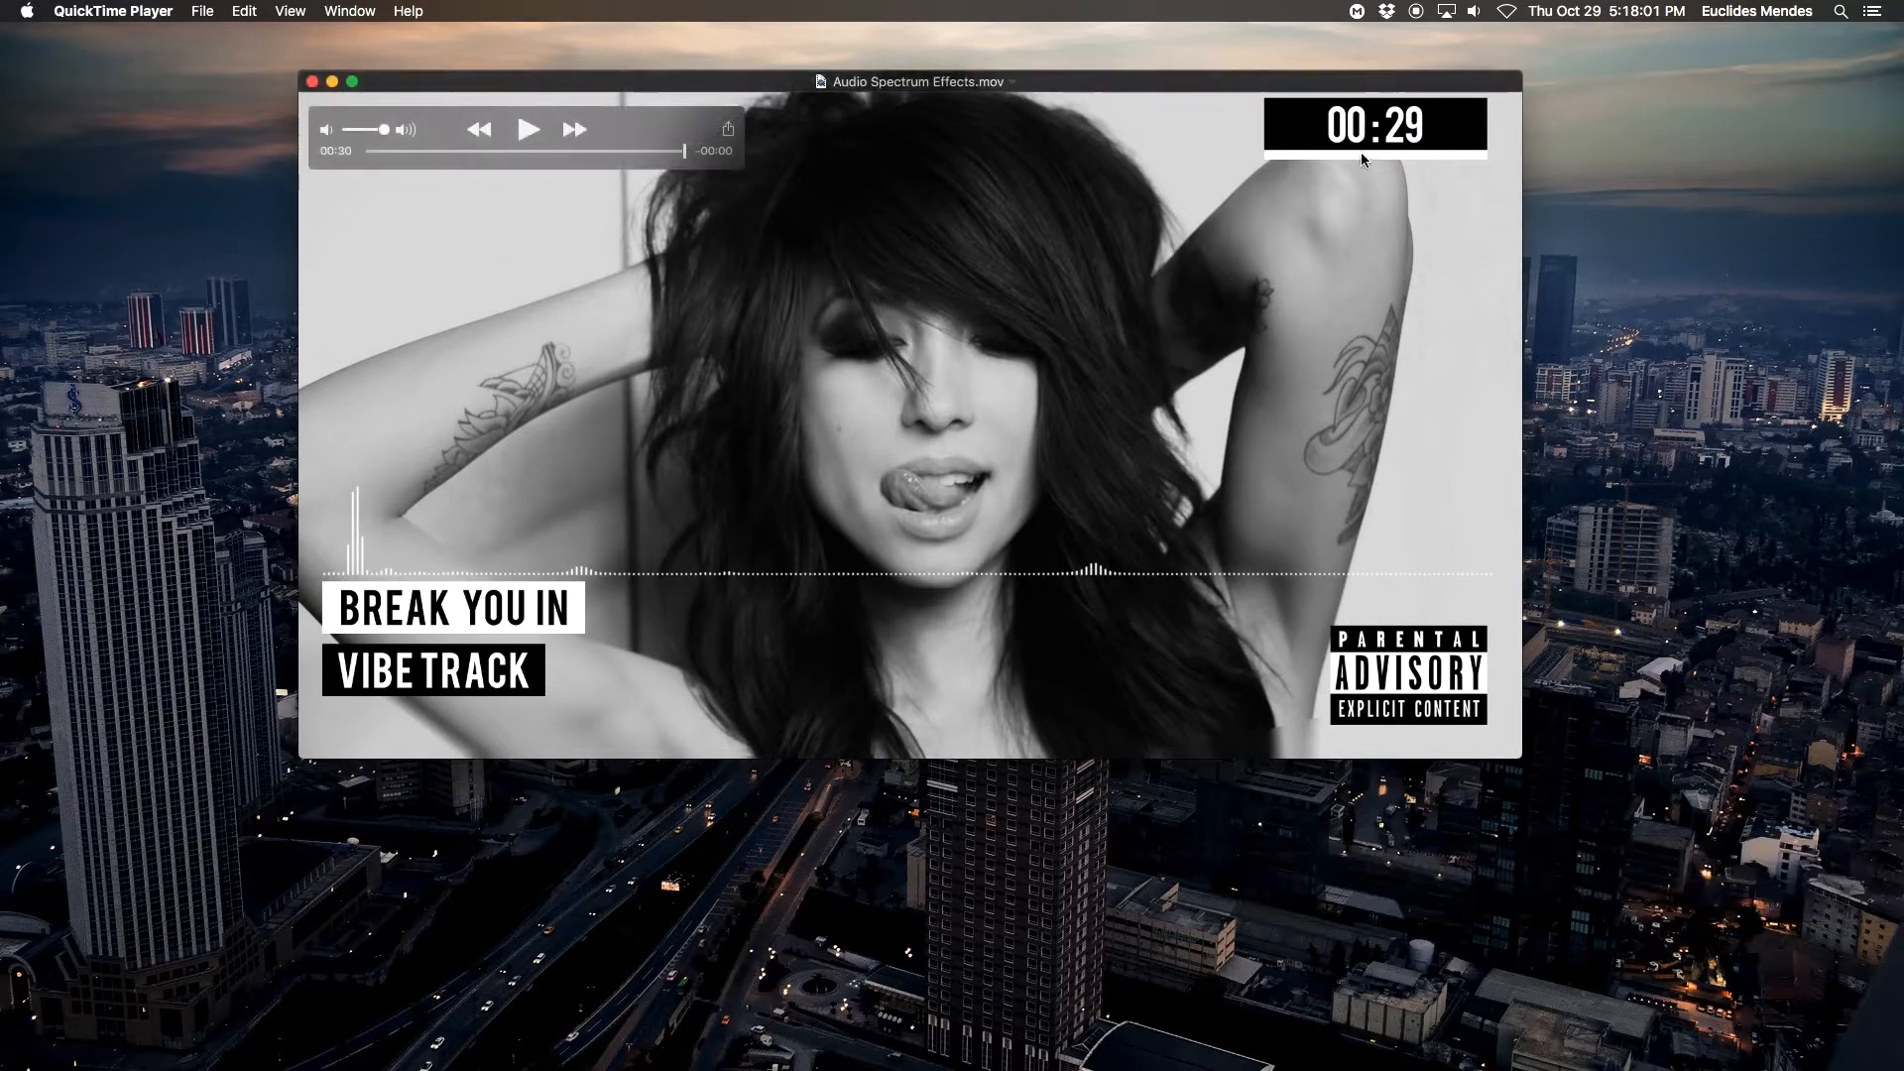
pyautogui.moveTo(865, 351)
pyautogui.hotkey('ctrl', 'Right')
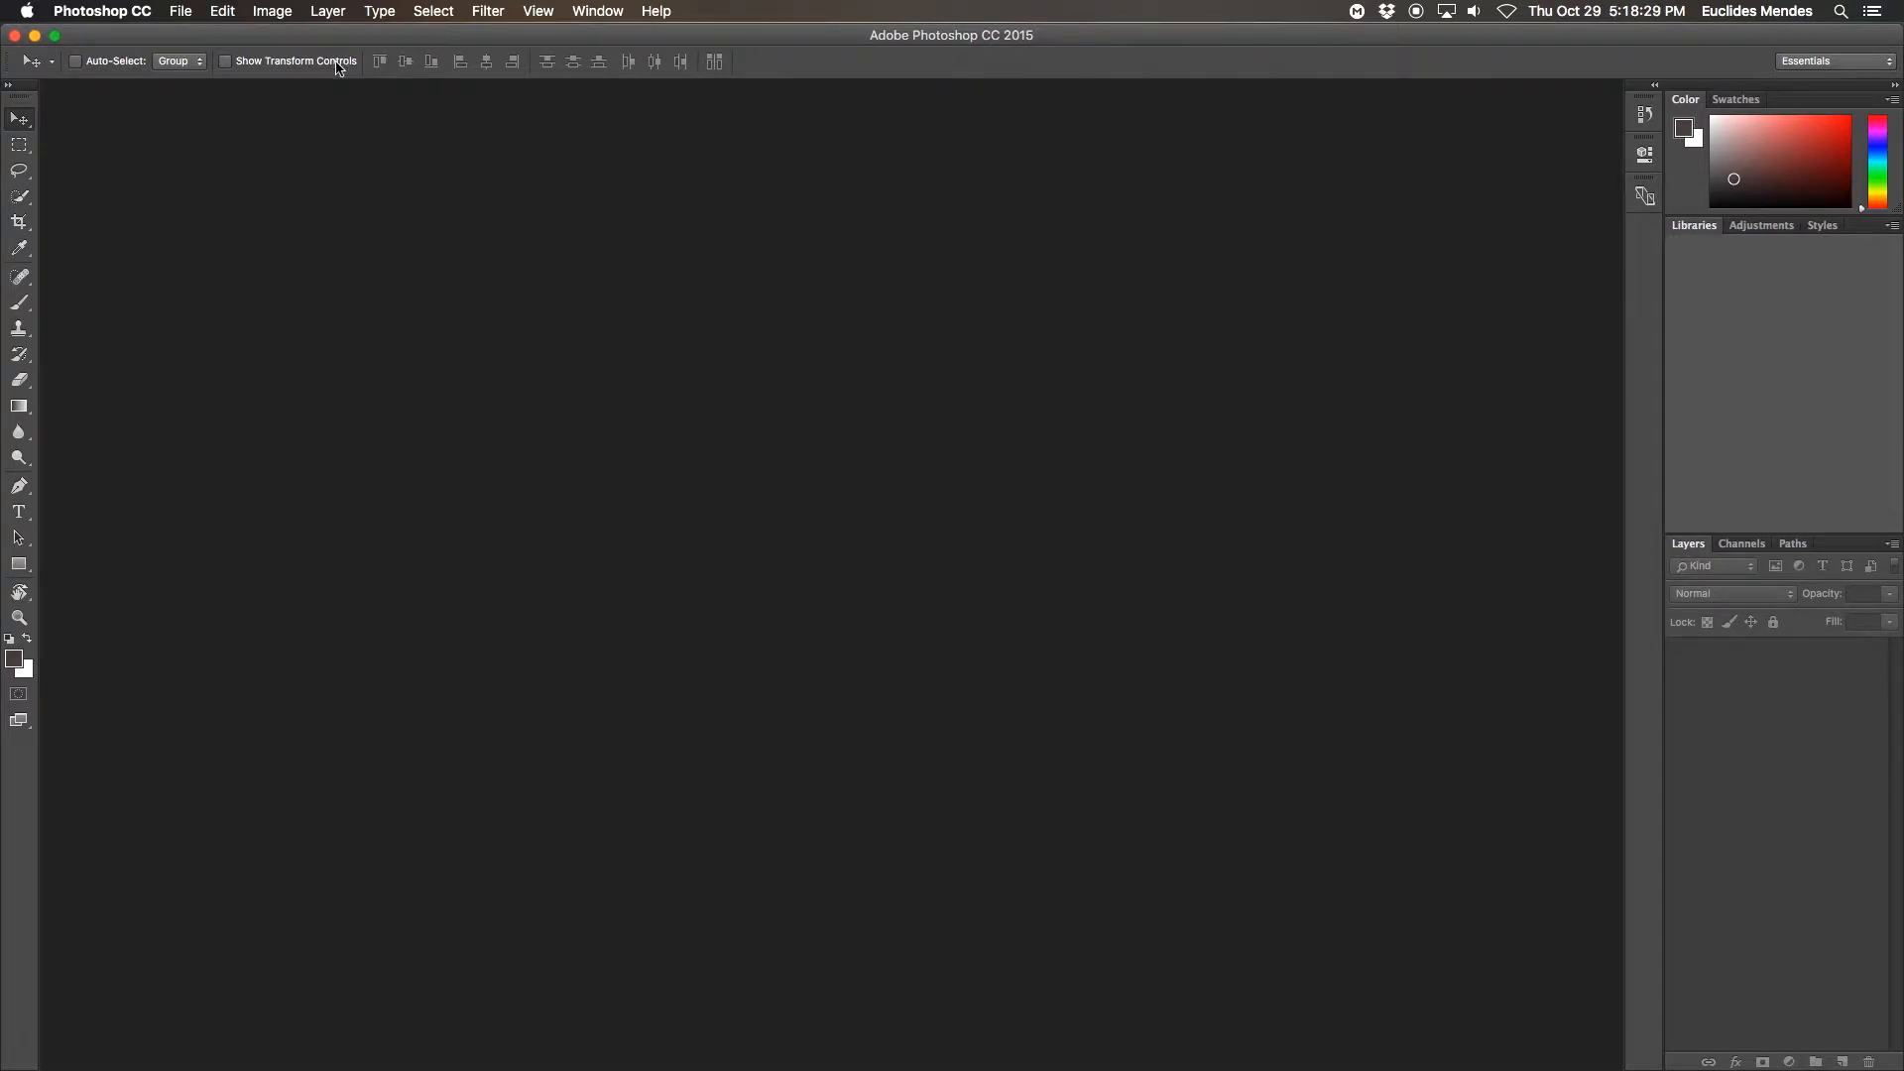
pyautogui.click(201, 12)
pyautogui.click(228, 59)
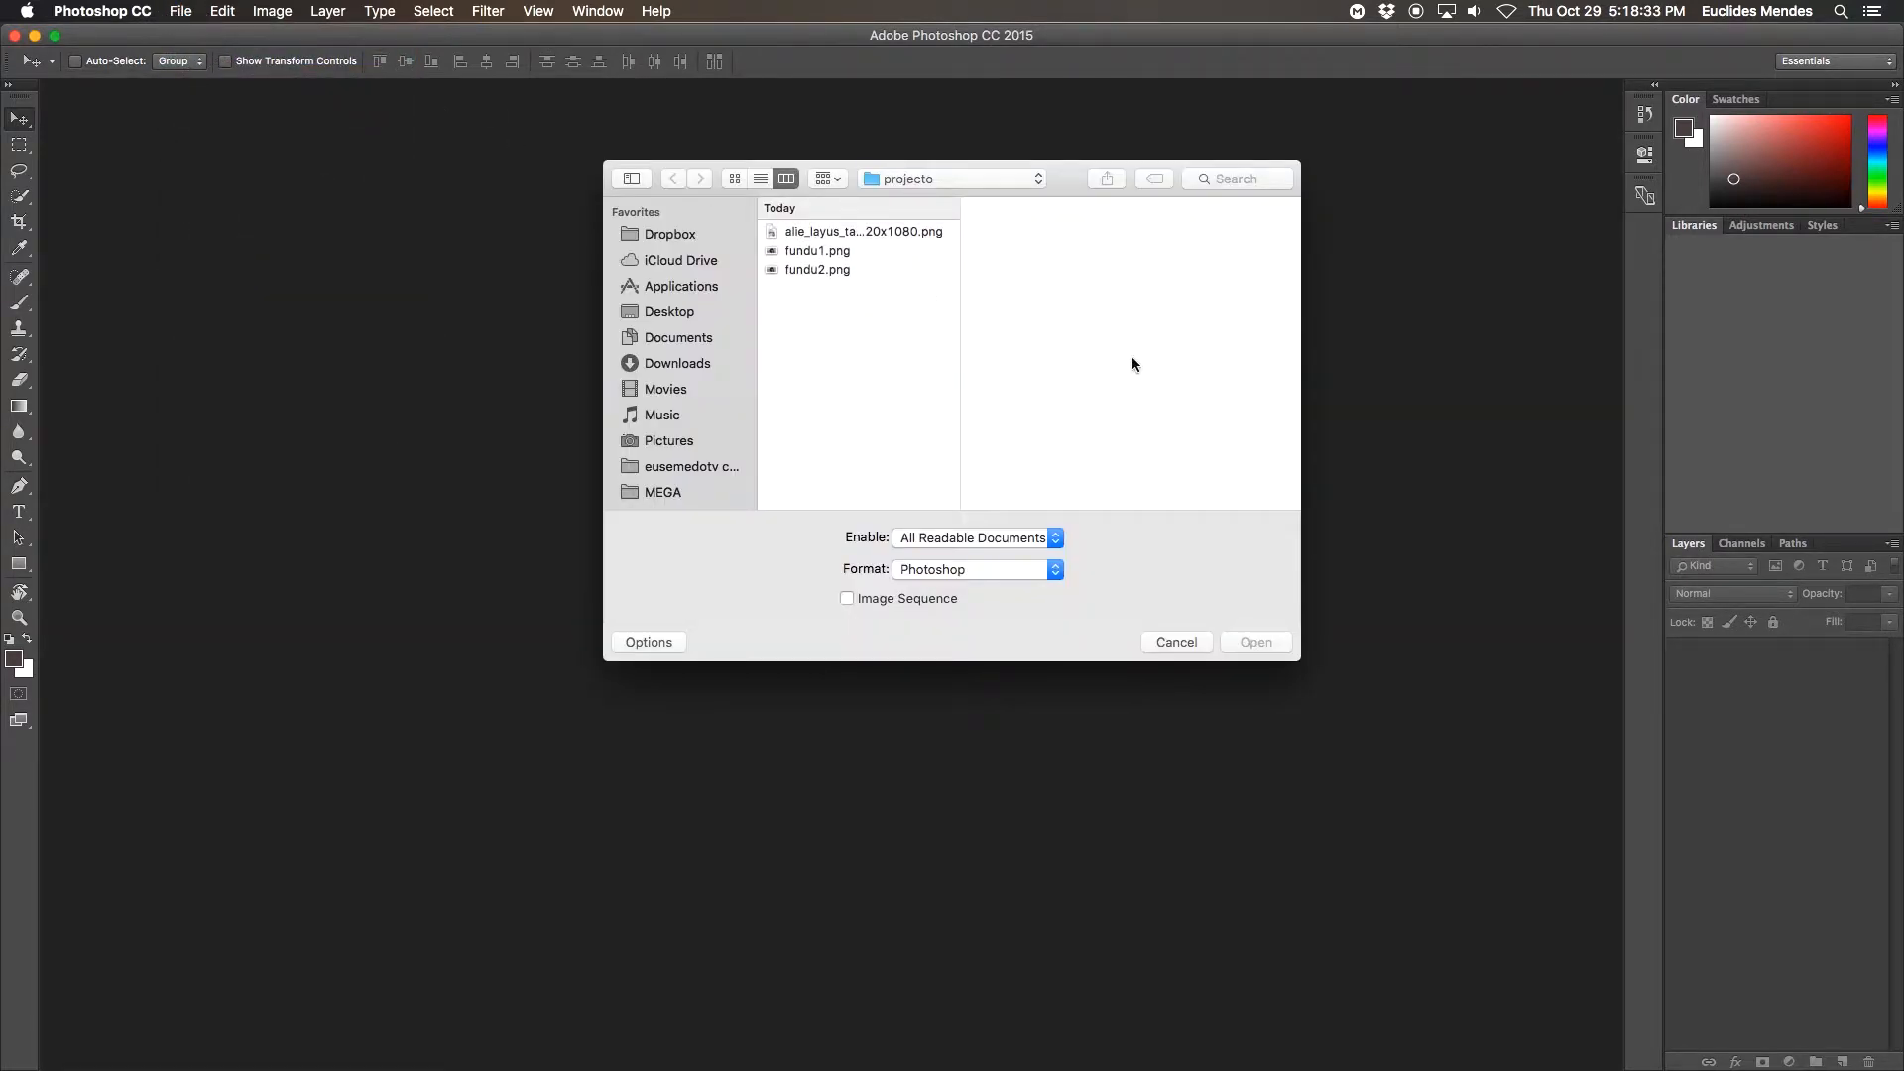
pyautogui.click(669, 315)
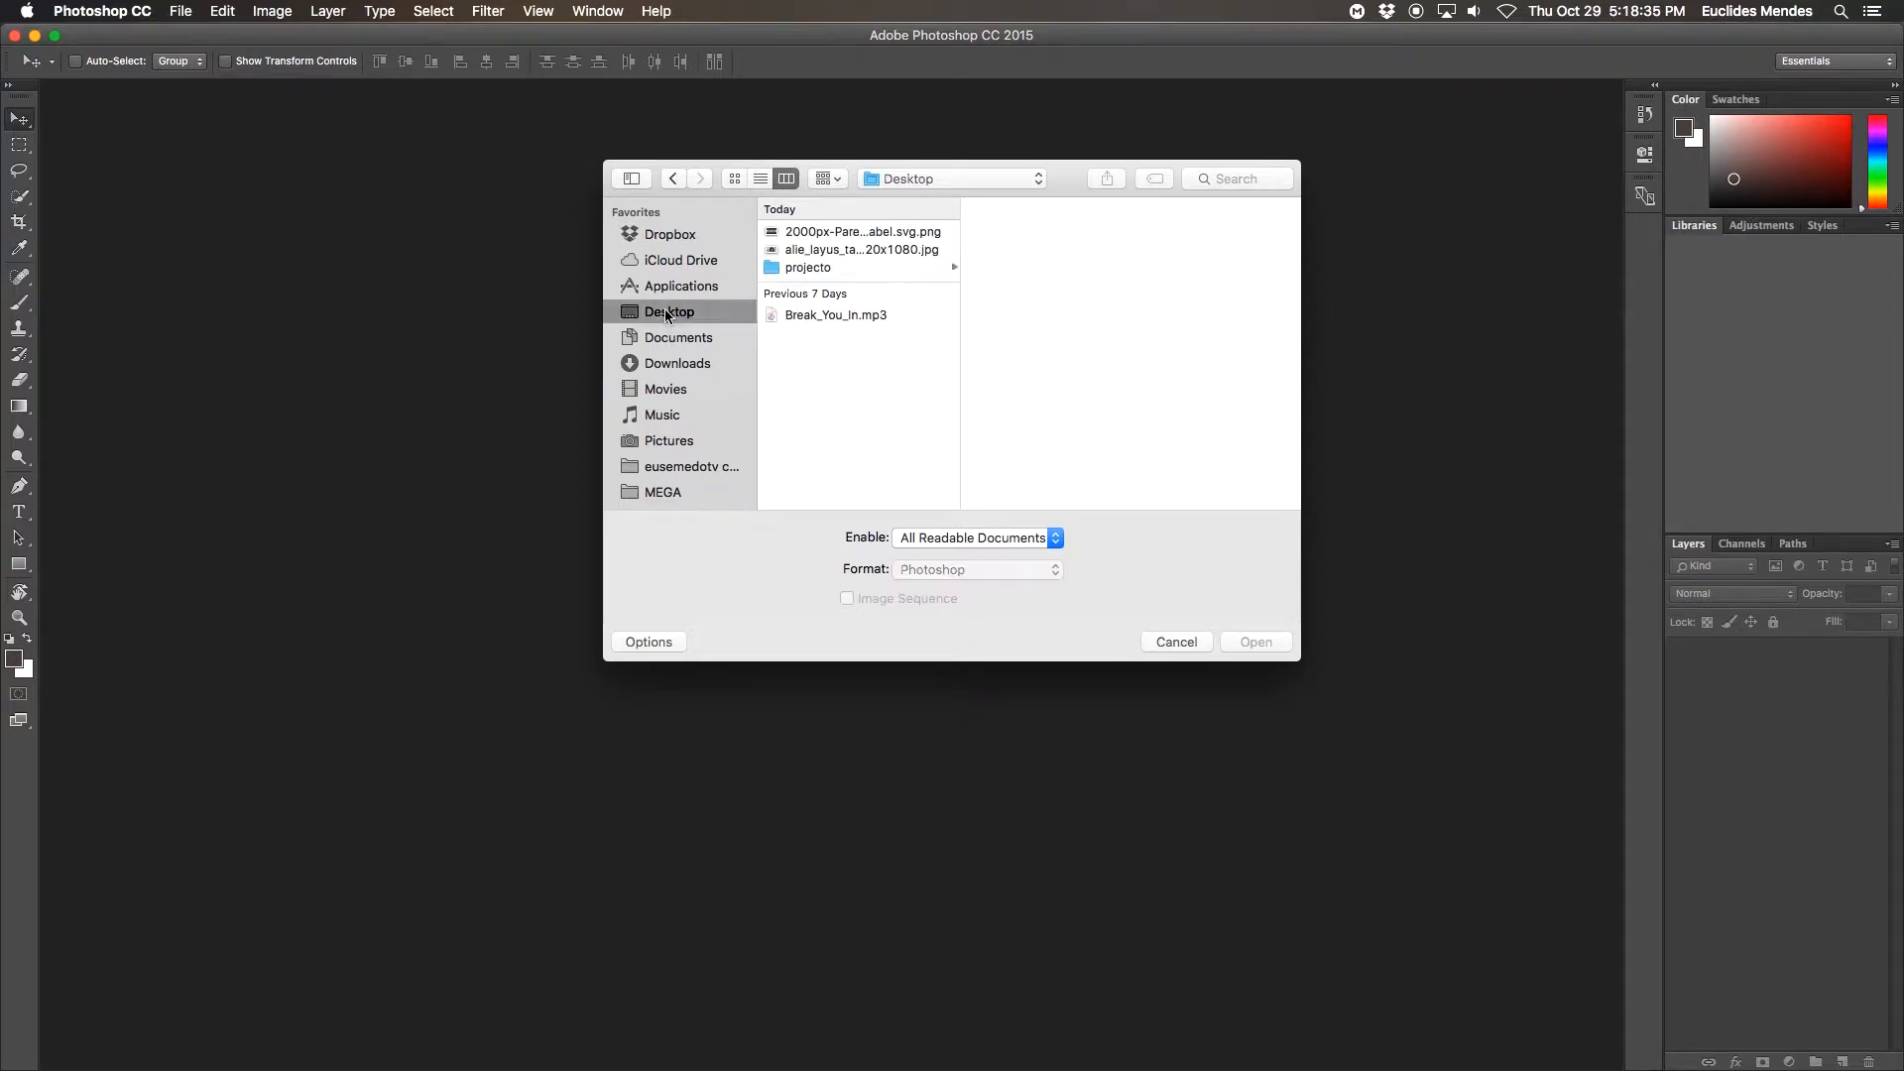
pyautogui.click(809, 250)
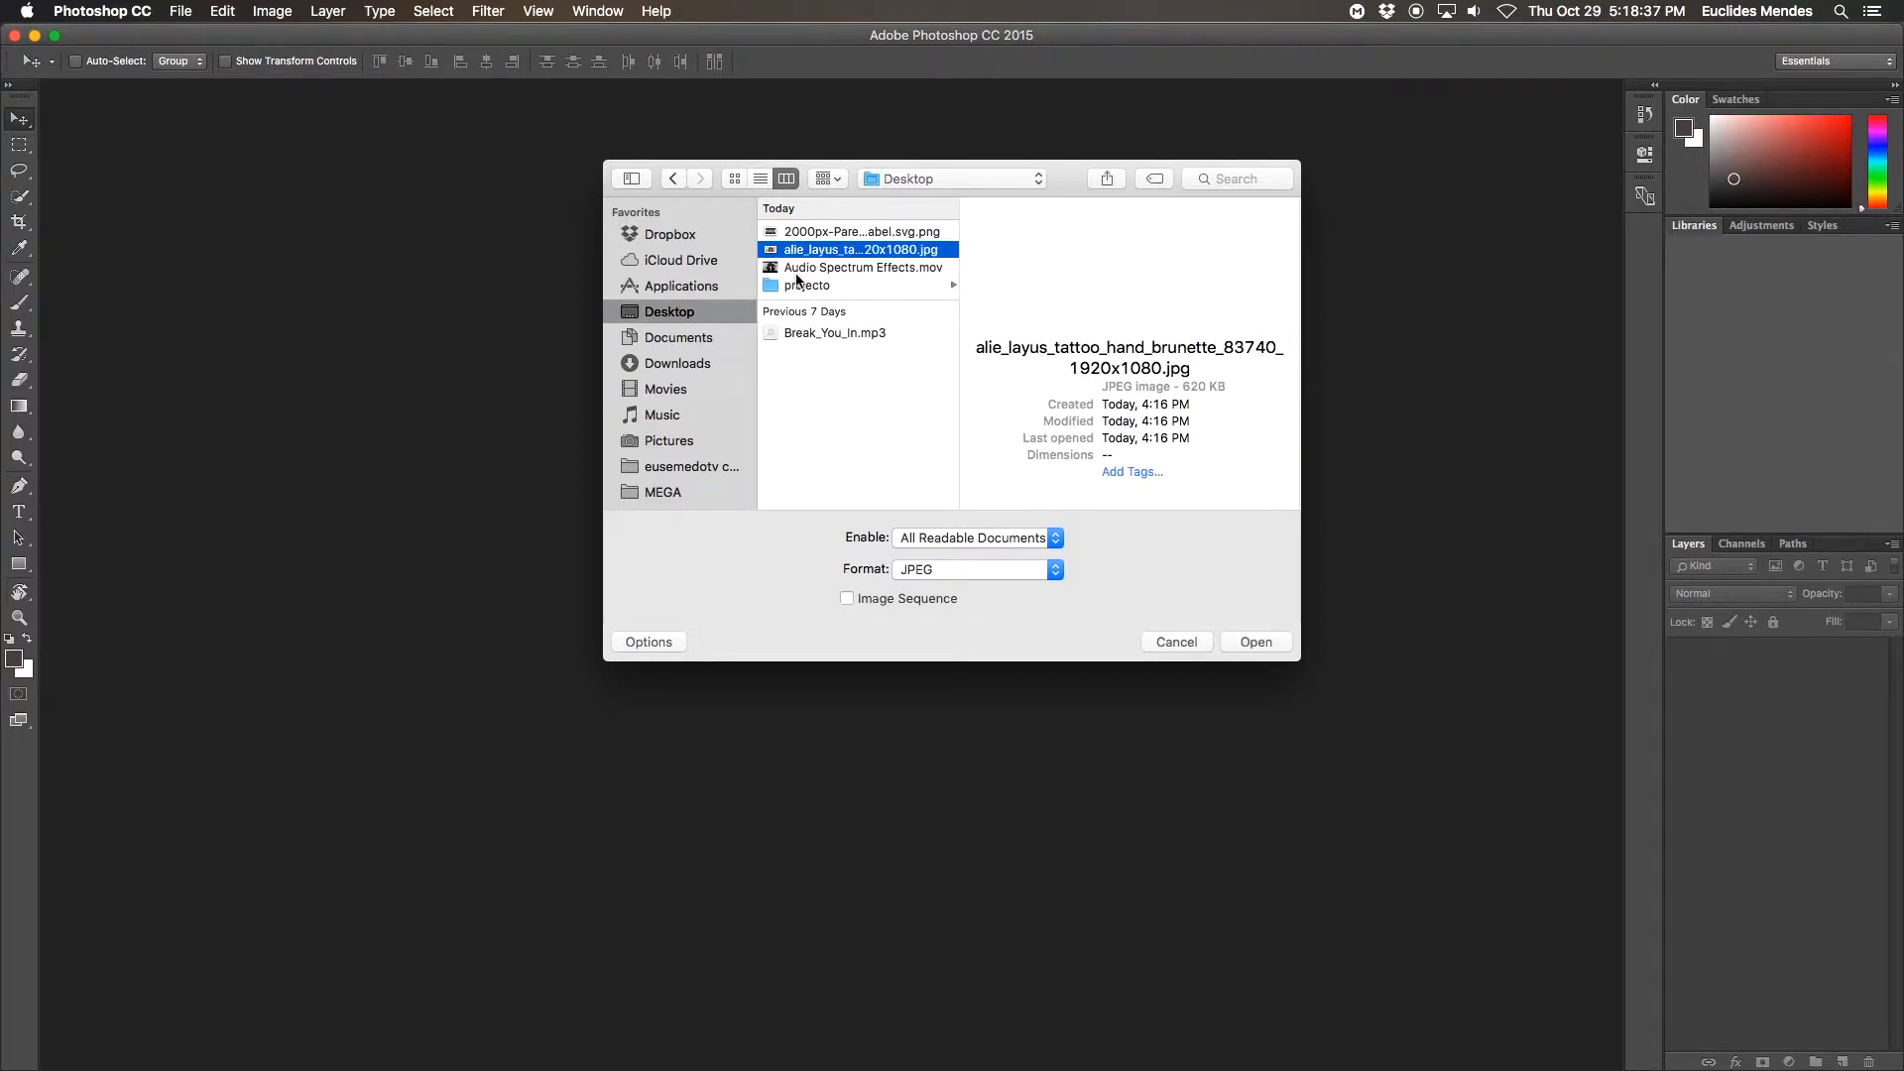
pyautogui.click(1262, 644)
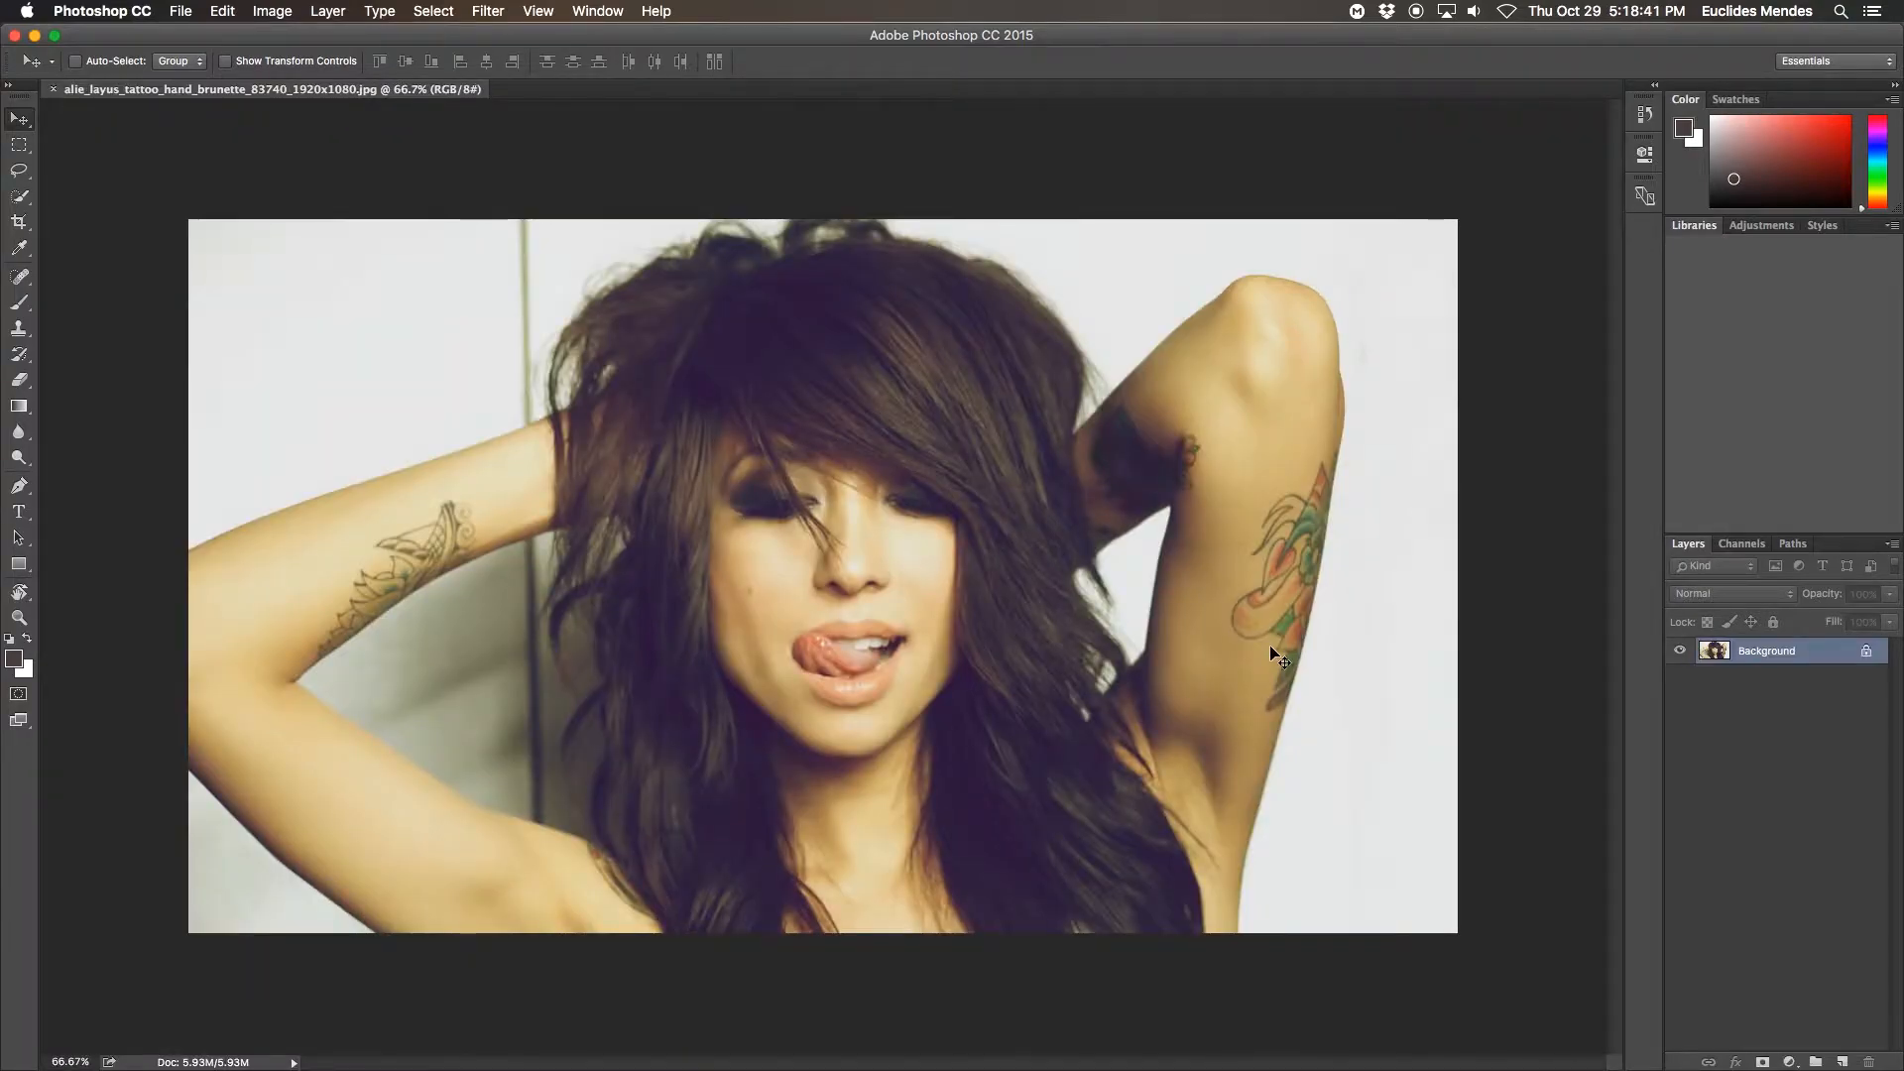
# Step: Unlock the Background layer and turn the photo black and white with the Camera Raw filter, setting Vibrance and Saturation to -100
pyautogui.click(1867, 650)
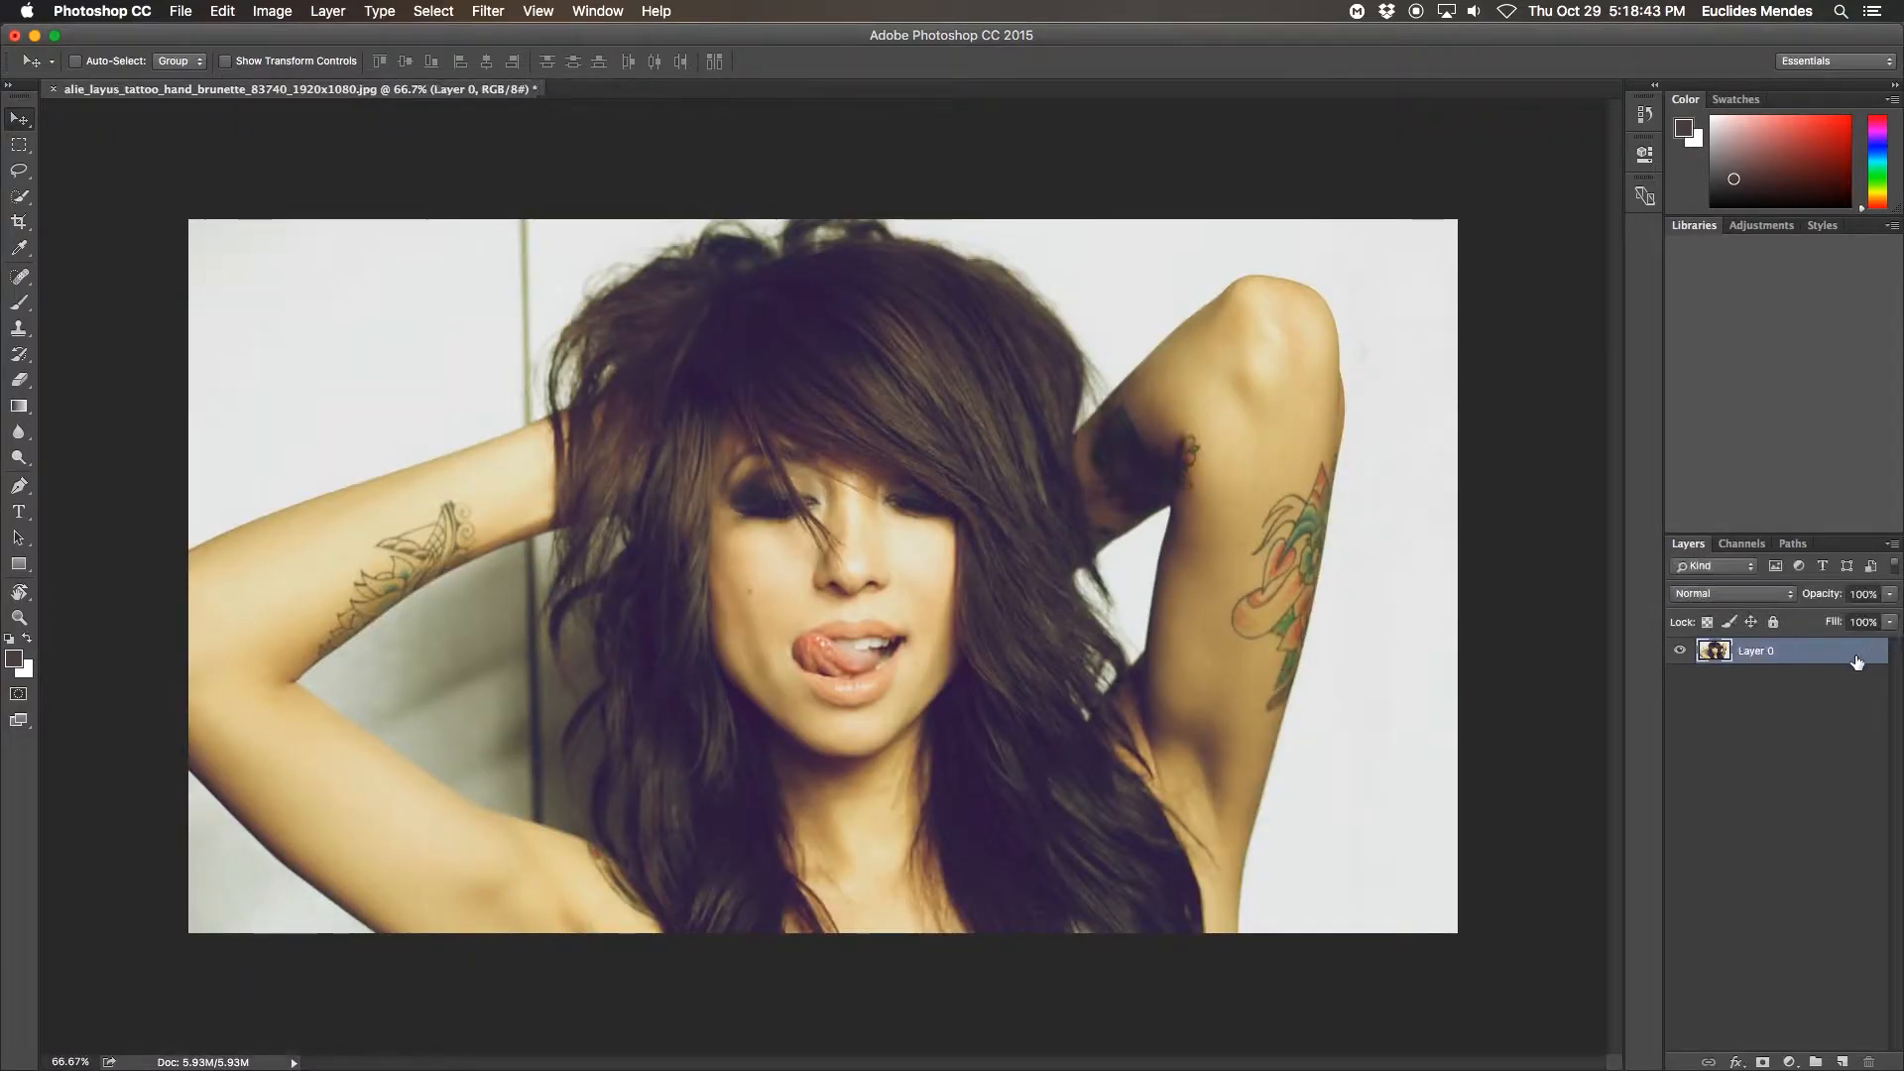
pyautogui.click(488, 11)
pyautogui.click(545, 142)
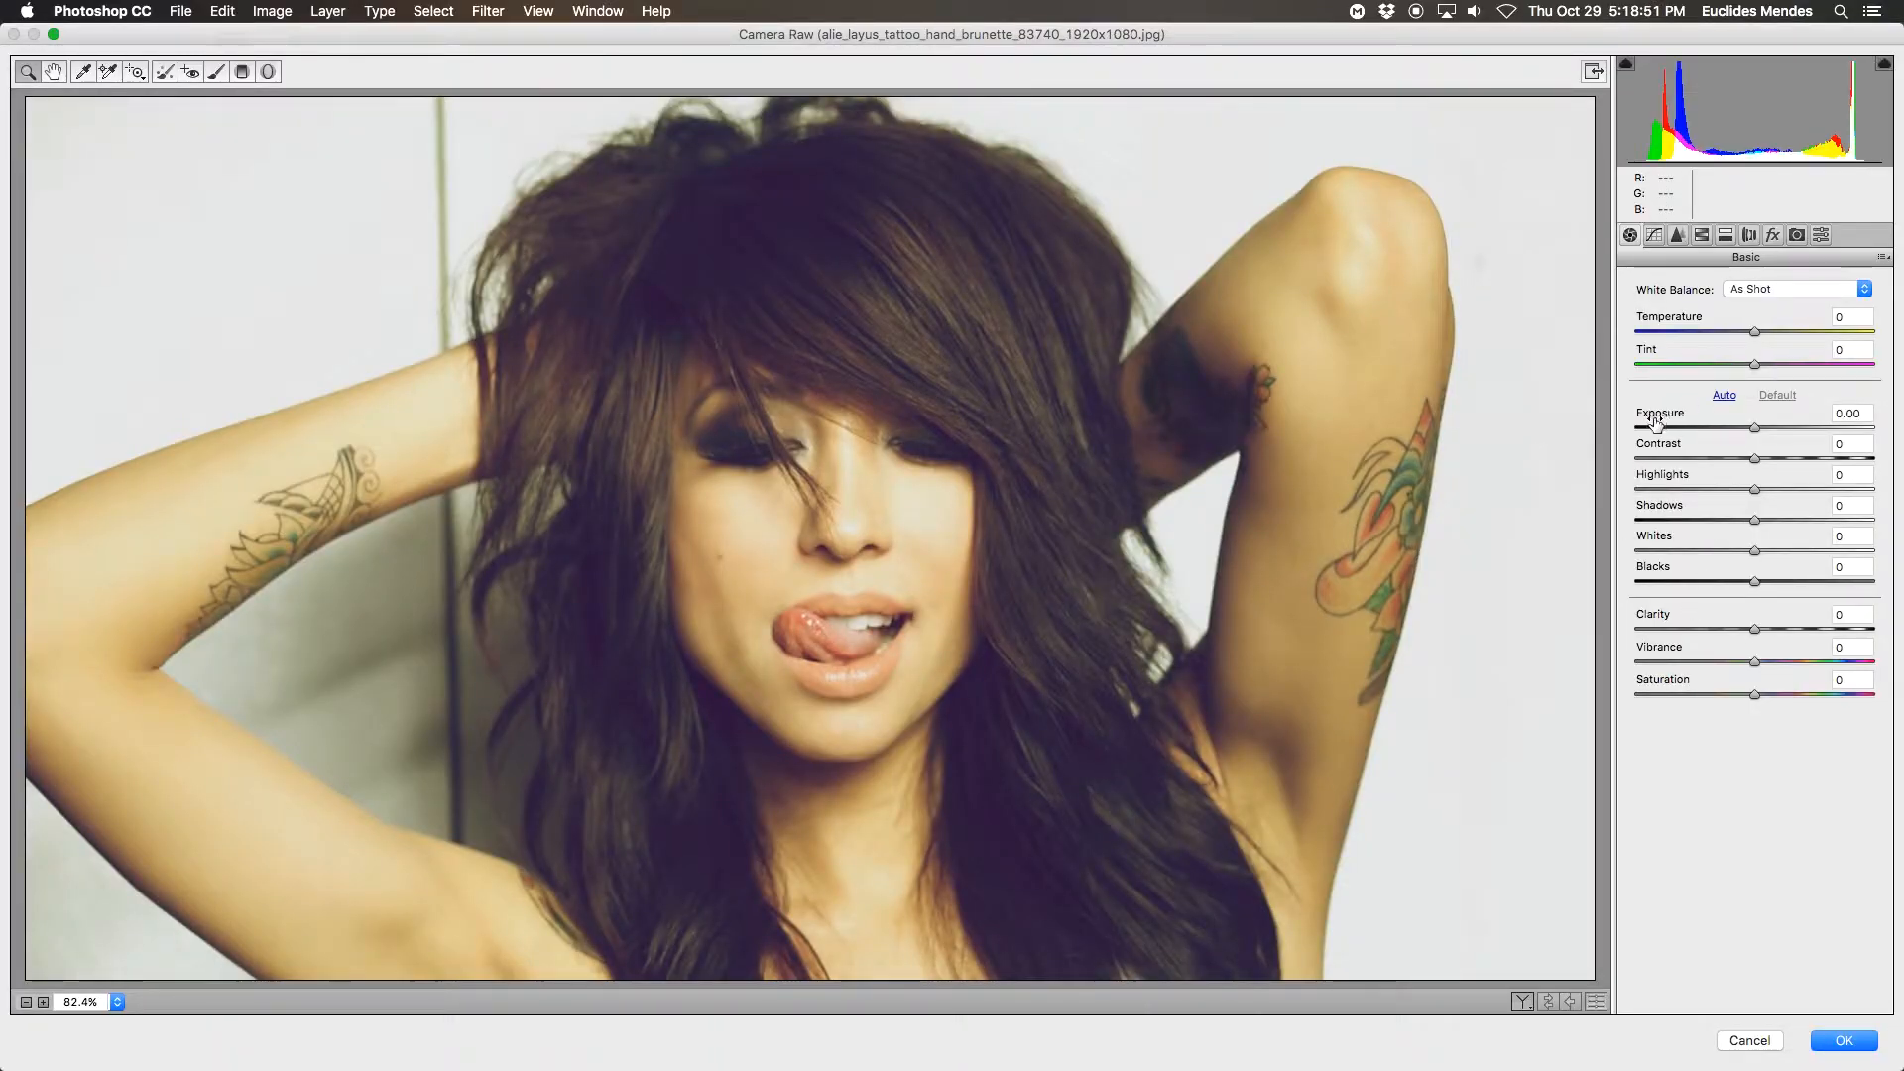
pyautogui.moveTo(1753, 428); pyautogui.dragTo(1586, 427)
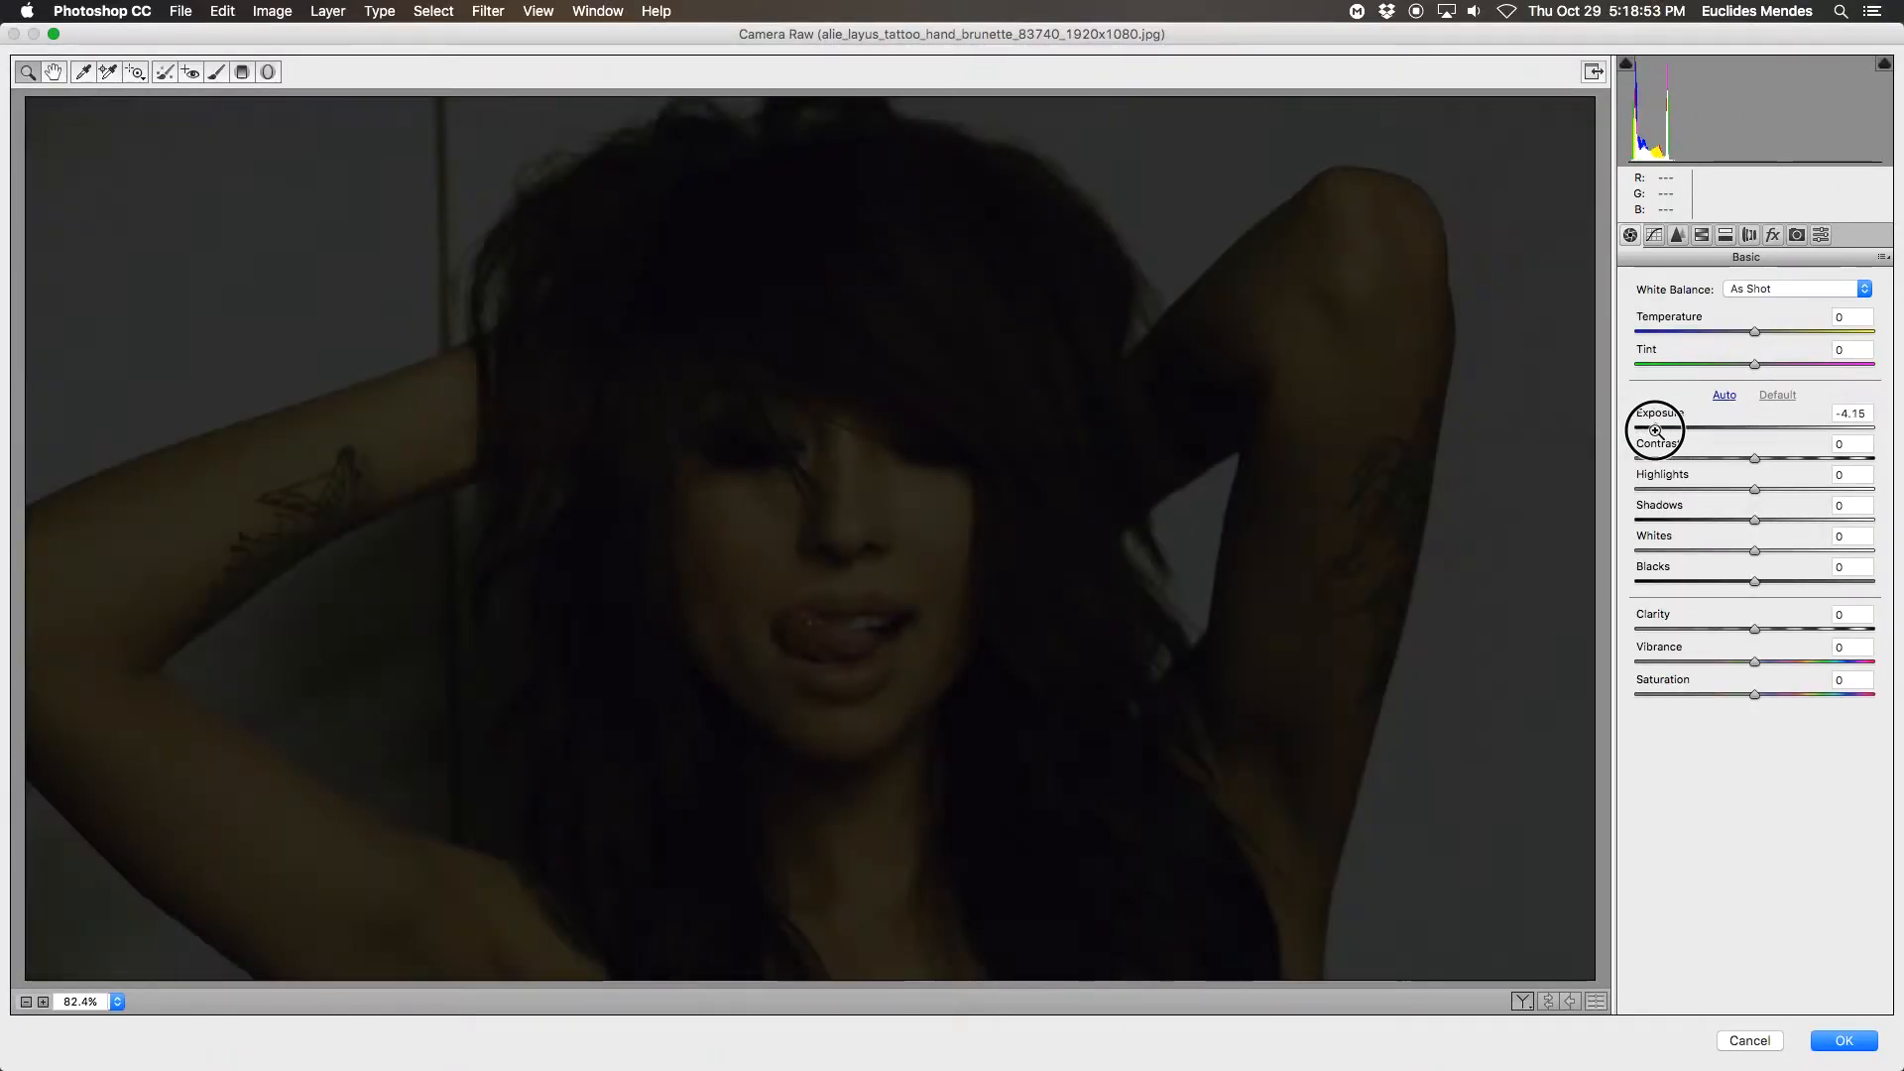
pyautogui.doubleClick(1654, 428)
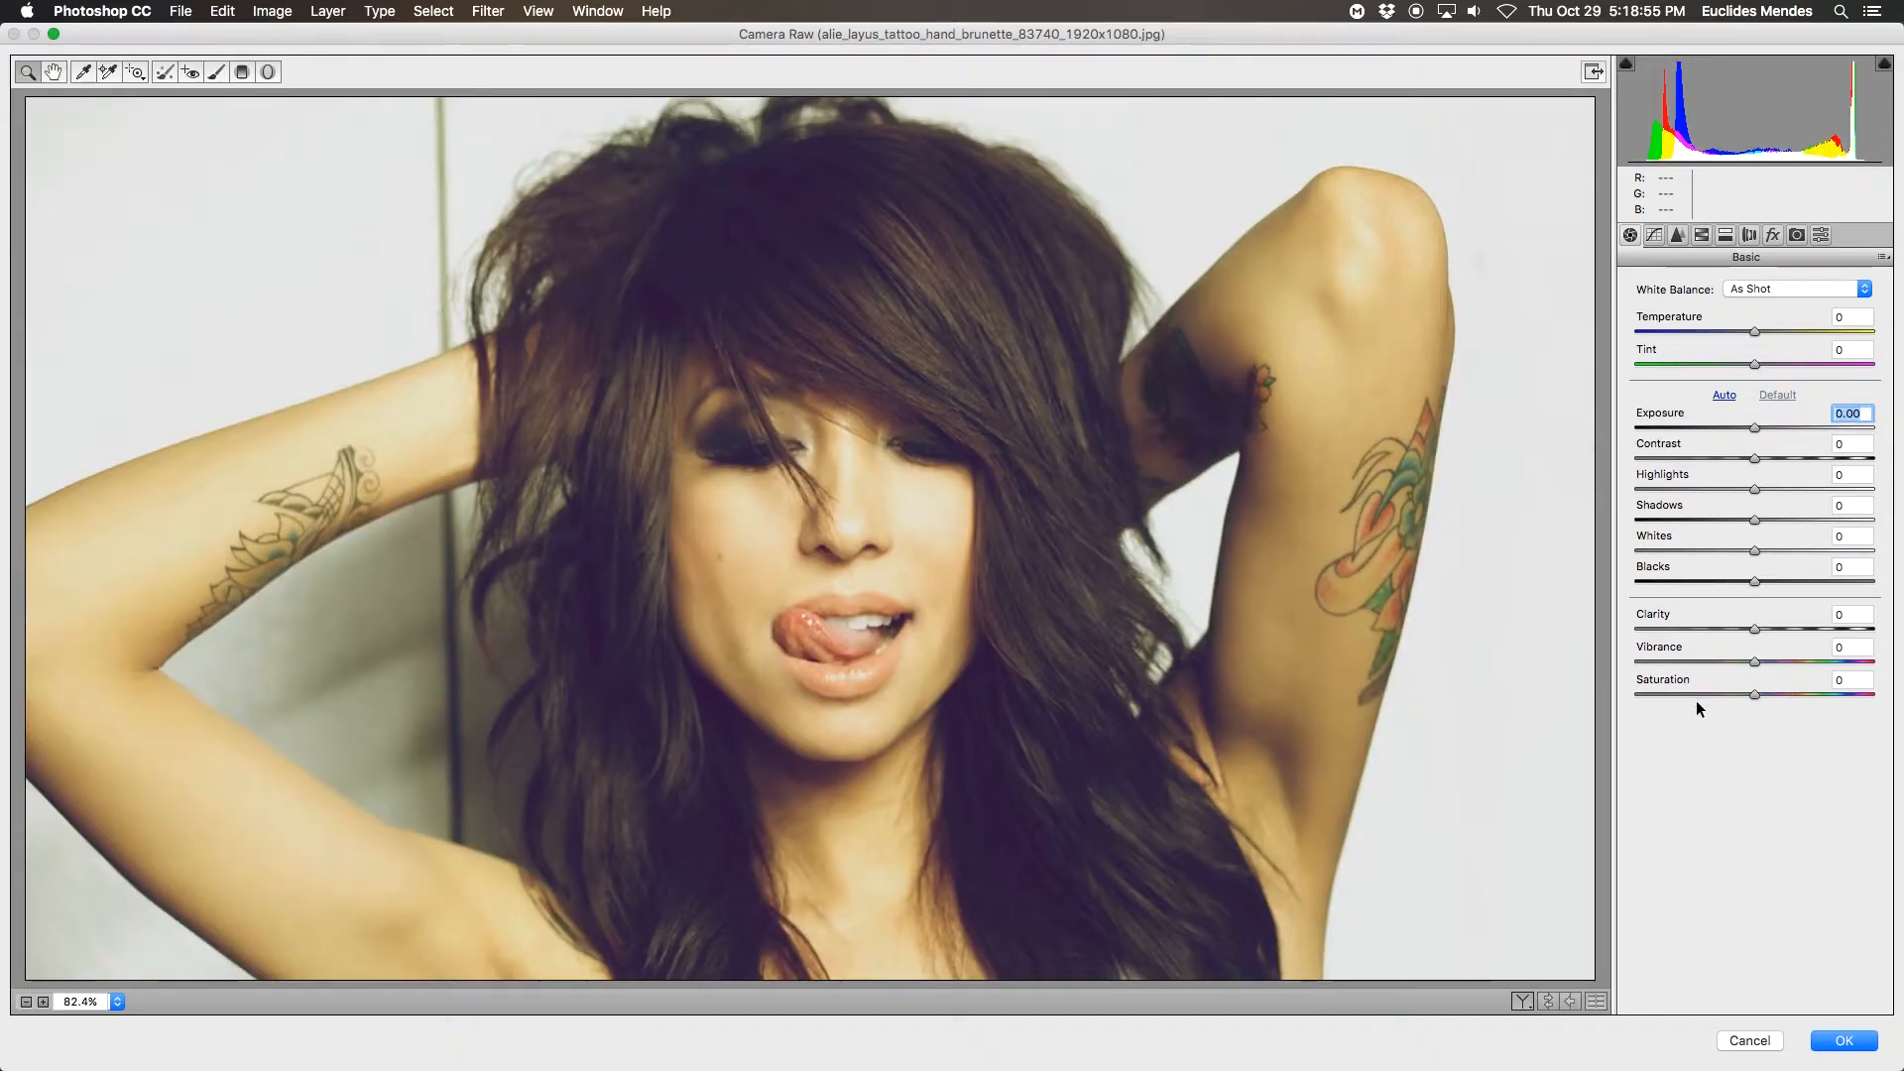
pyautogui.moveTo(1715, 701); pyautogui.dragTo(1616, 657)
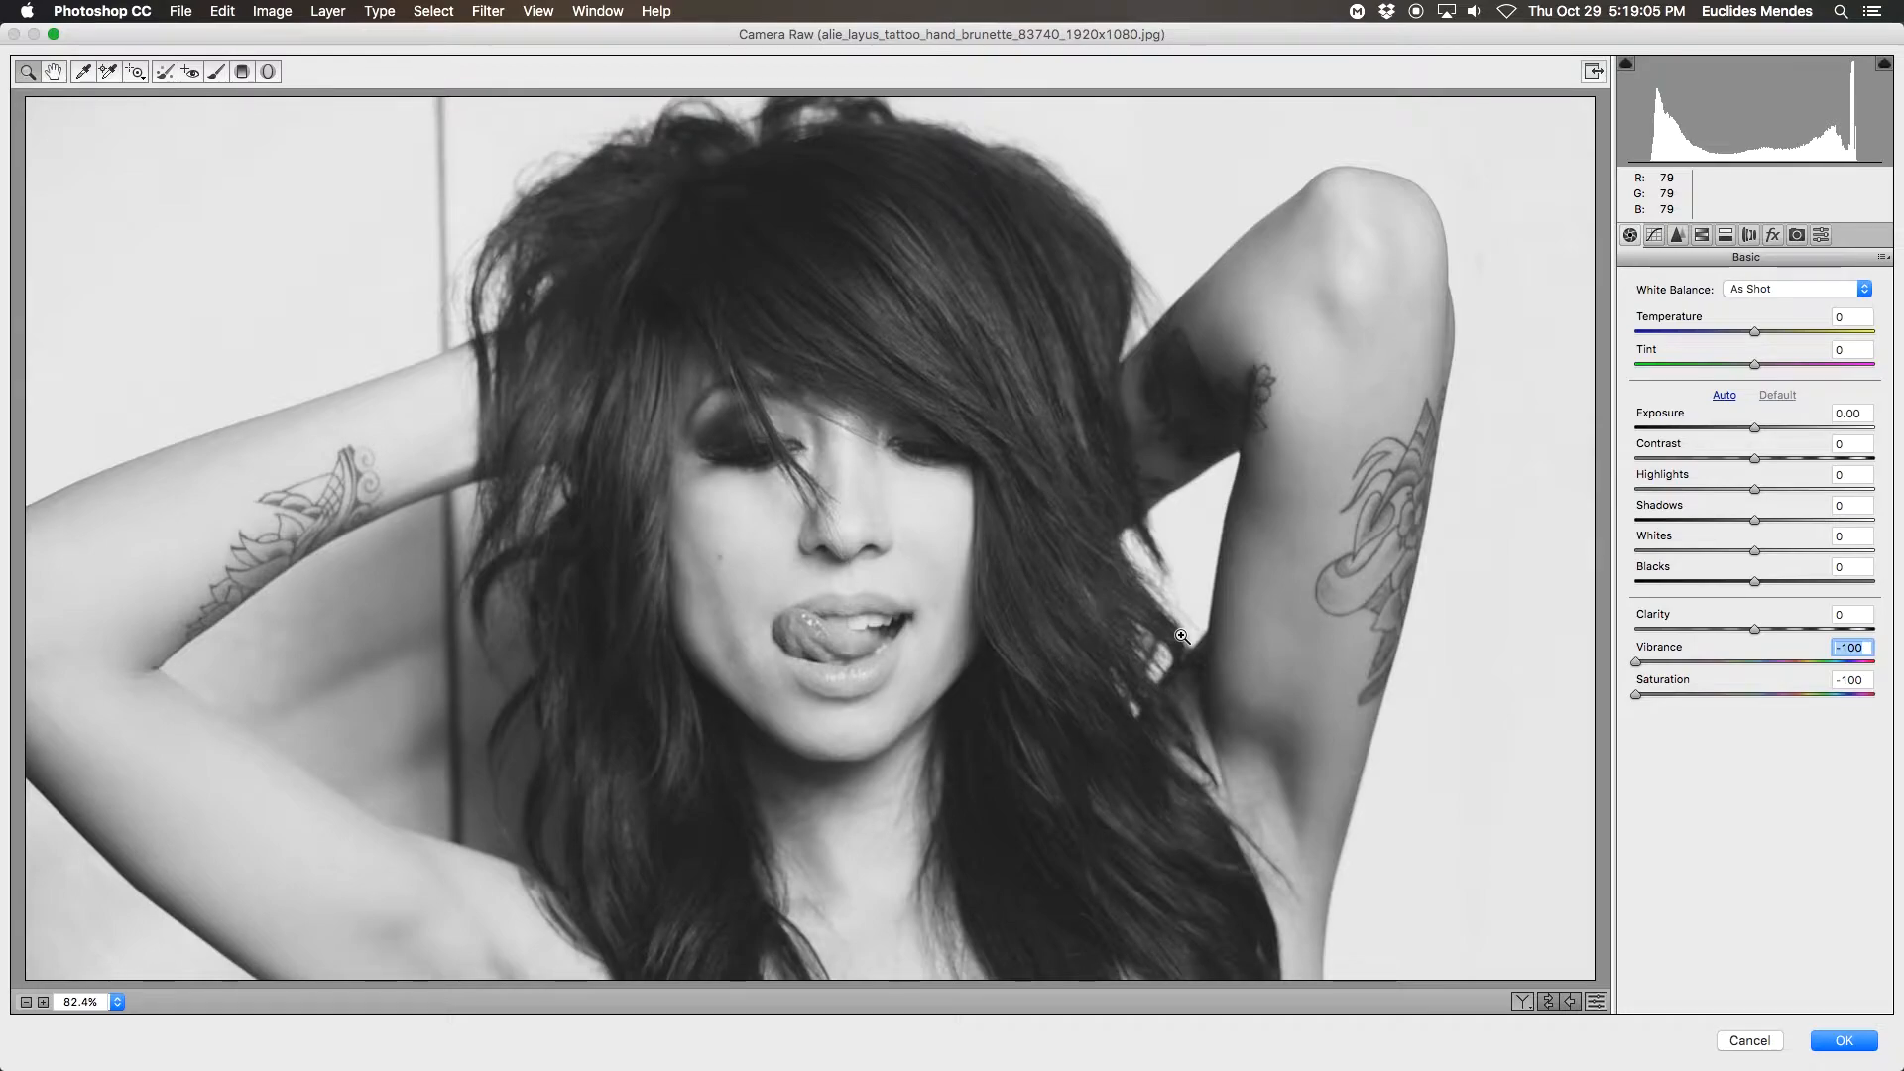
pyautogui.click(1845, 1041)
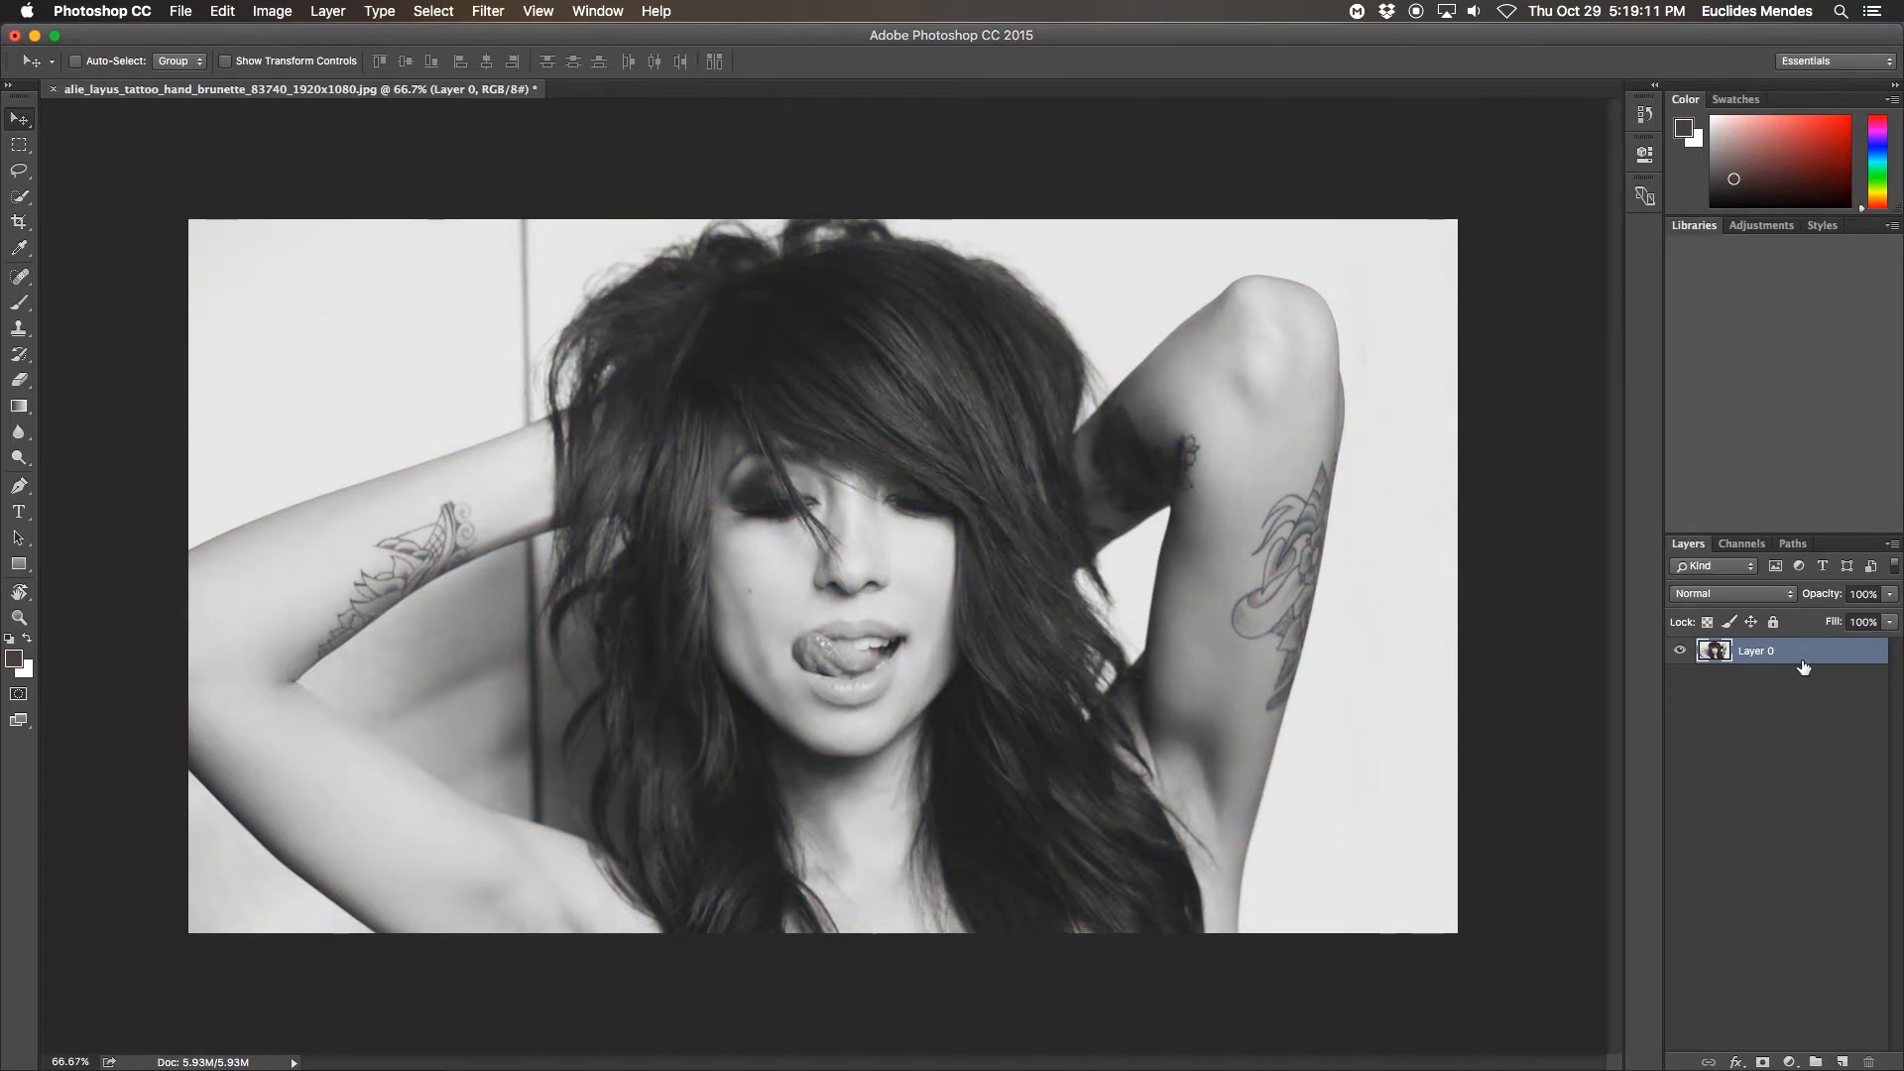
pyautogui.click(1775, 738)
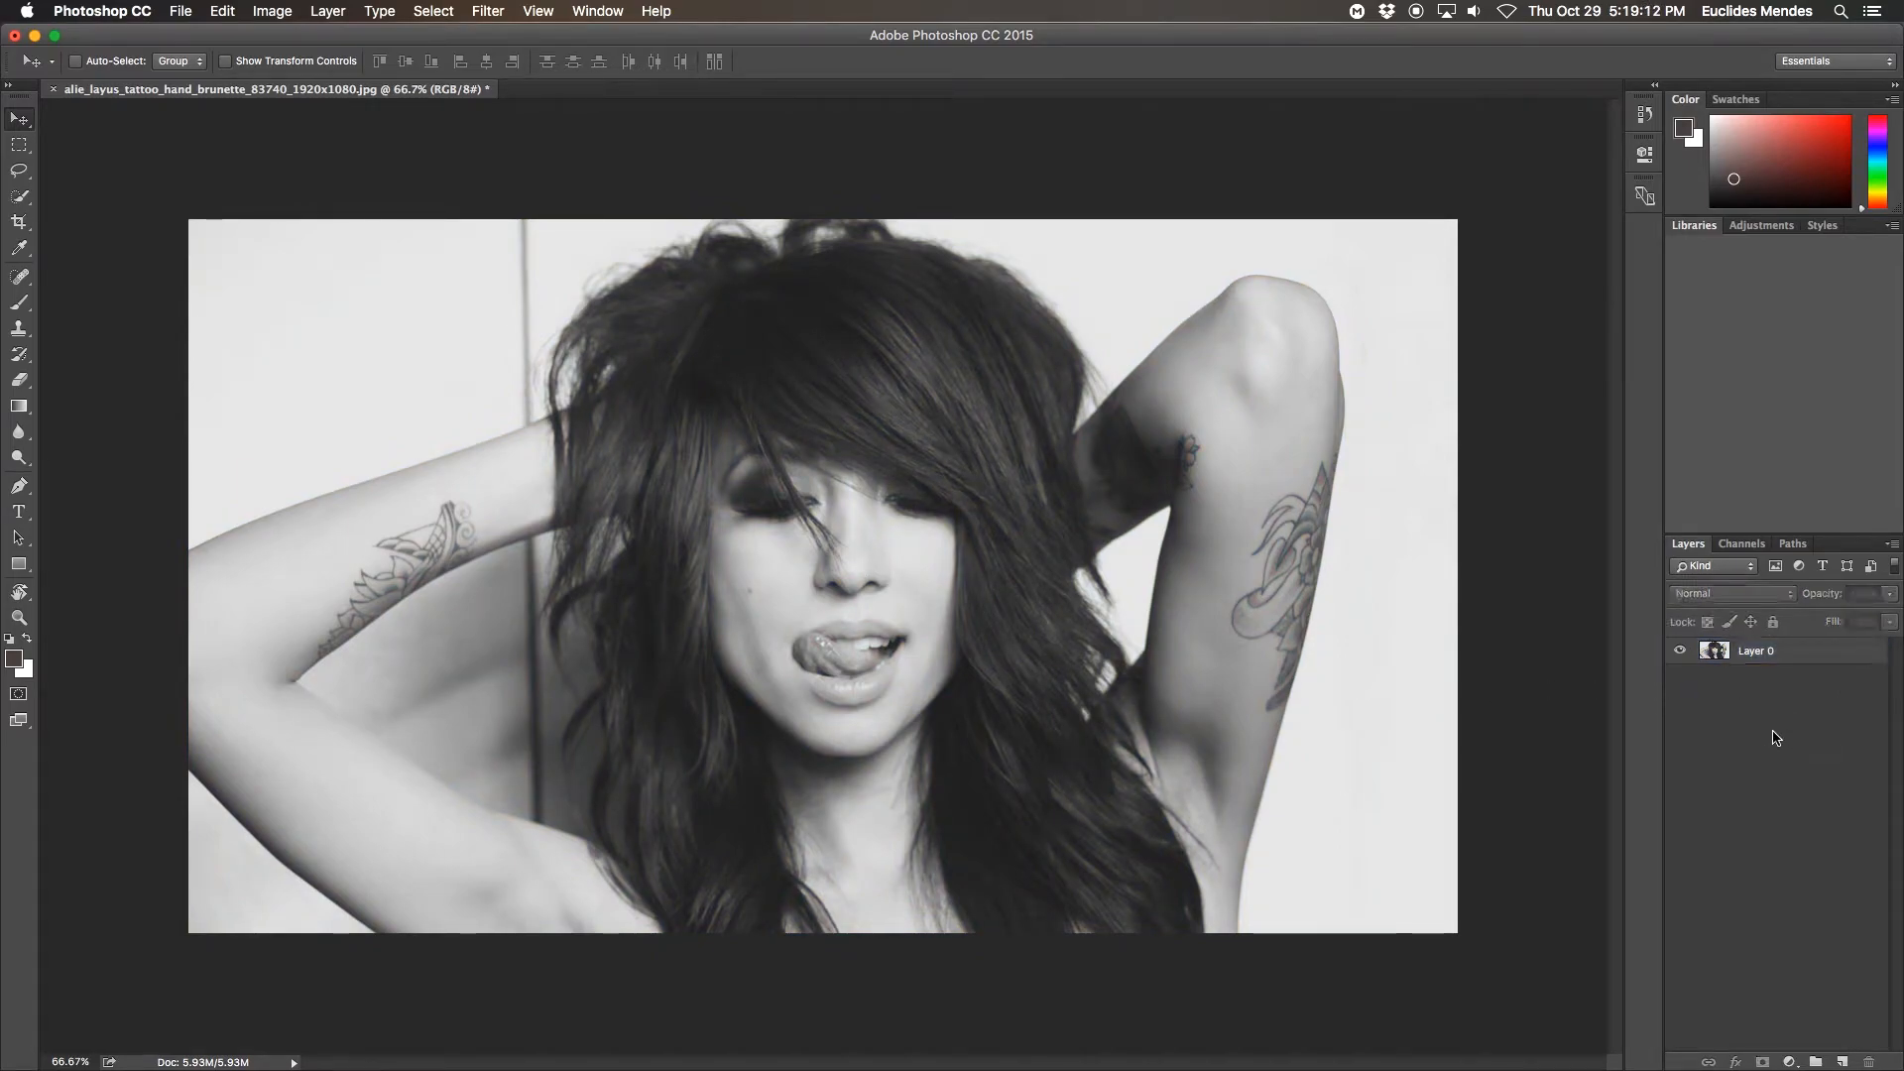
# Step: Add the white text "BREAK YOU IN" in Bebas Regular and place it in the lower-left area of the photo
pyautogui.click(19, 512)
pyautogui.click(453, 587)
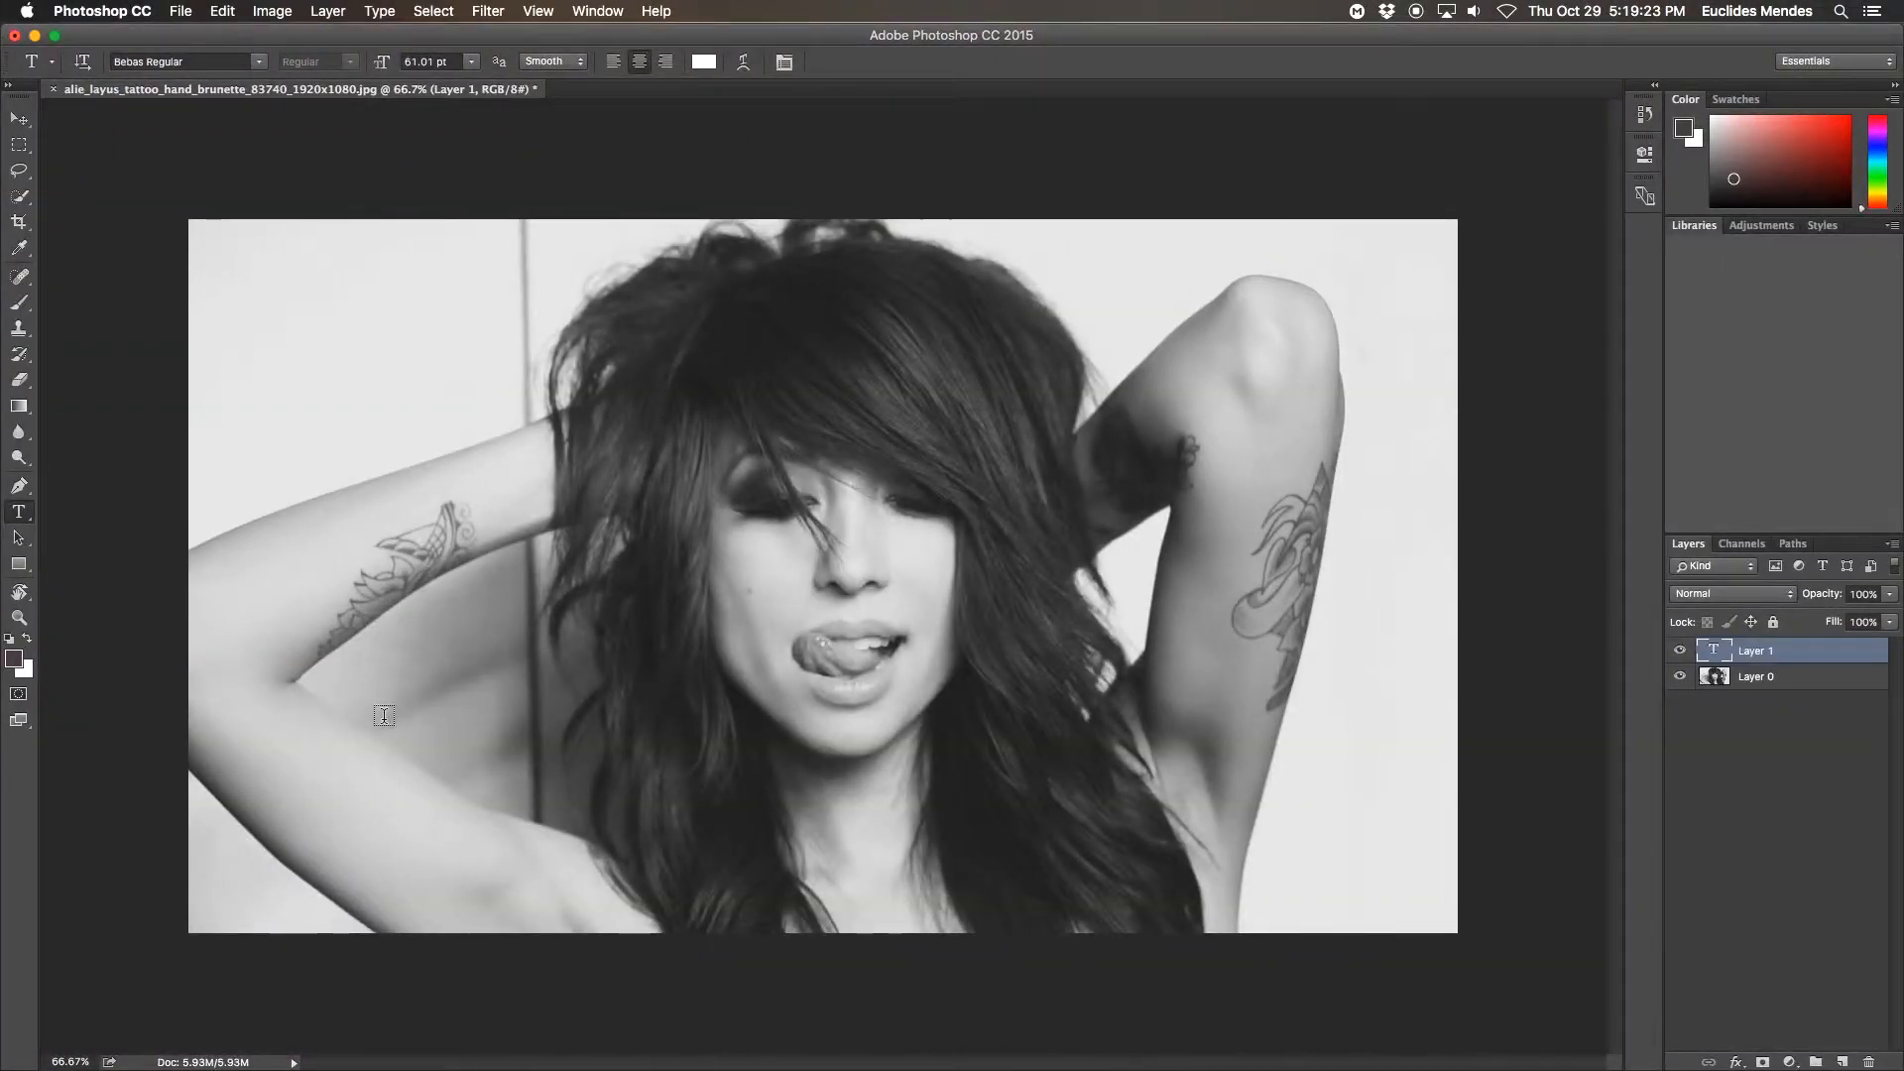
pyautogui.click(384, 715)
pyautogui.write('BRE')
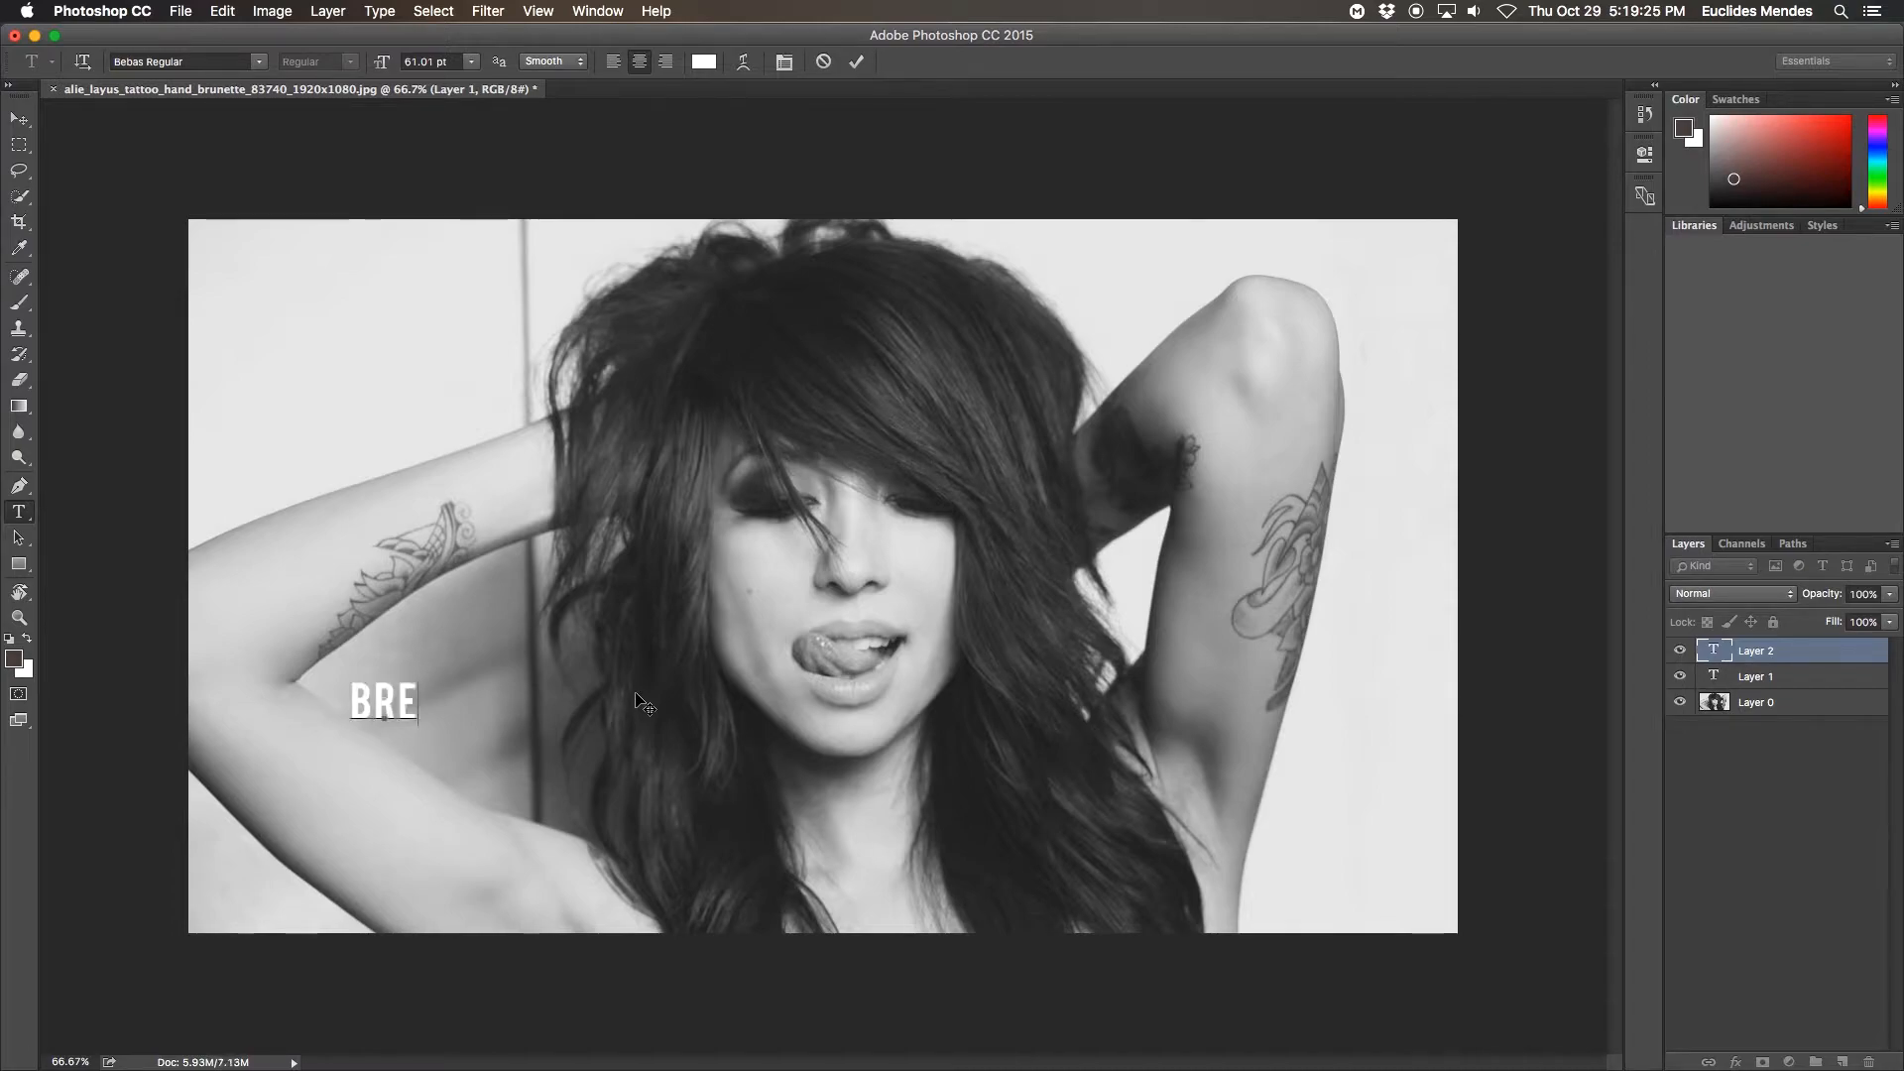
pyautogui.write('AK YOU')
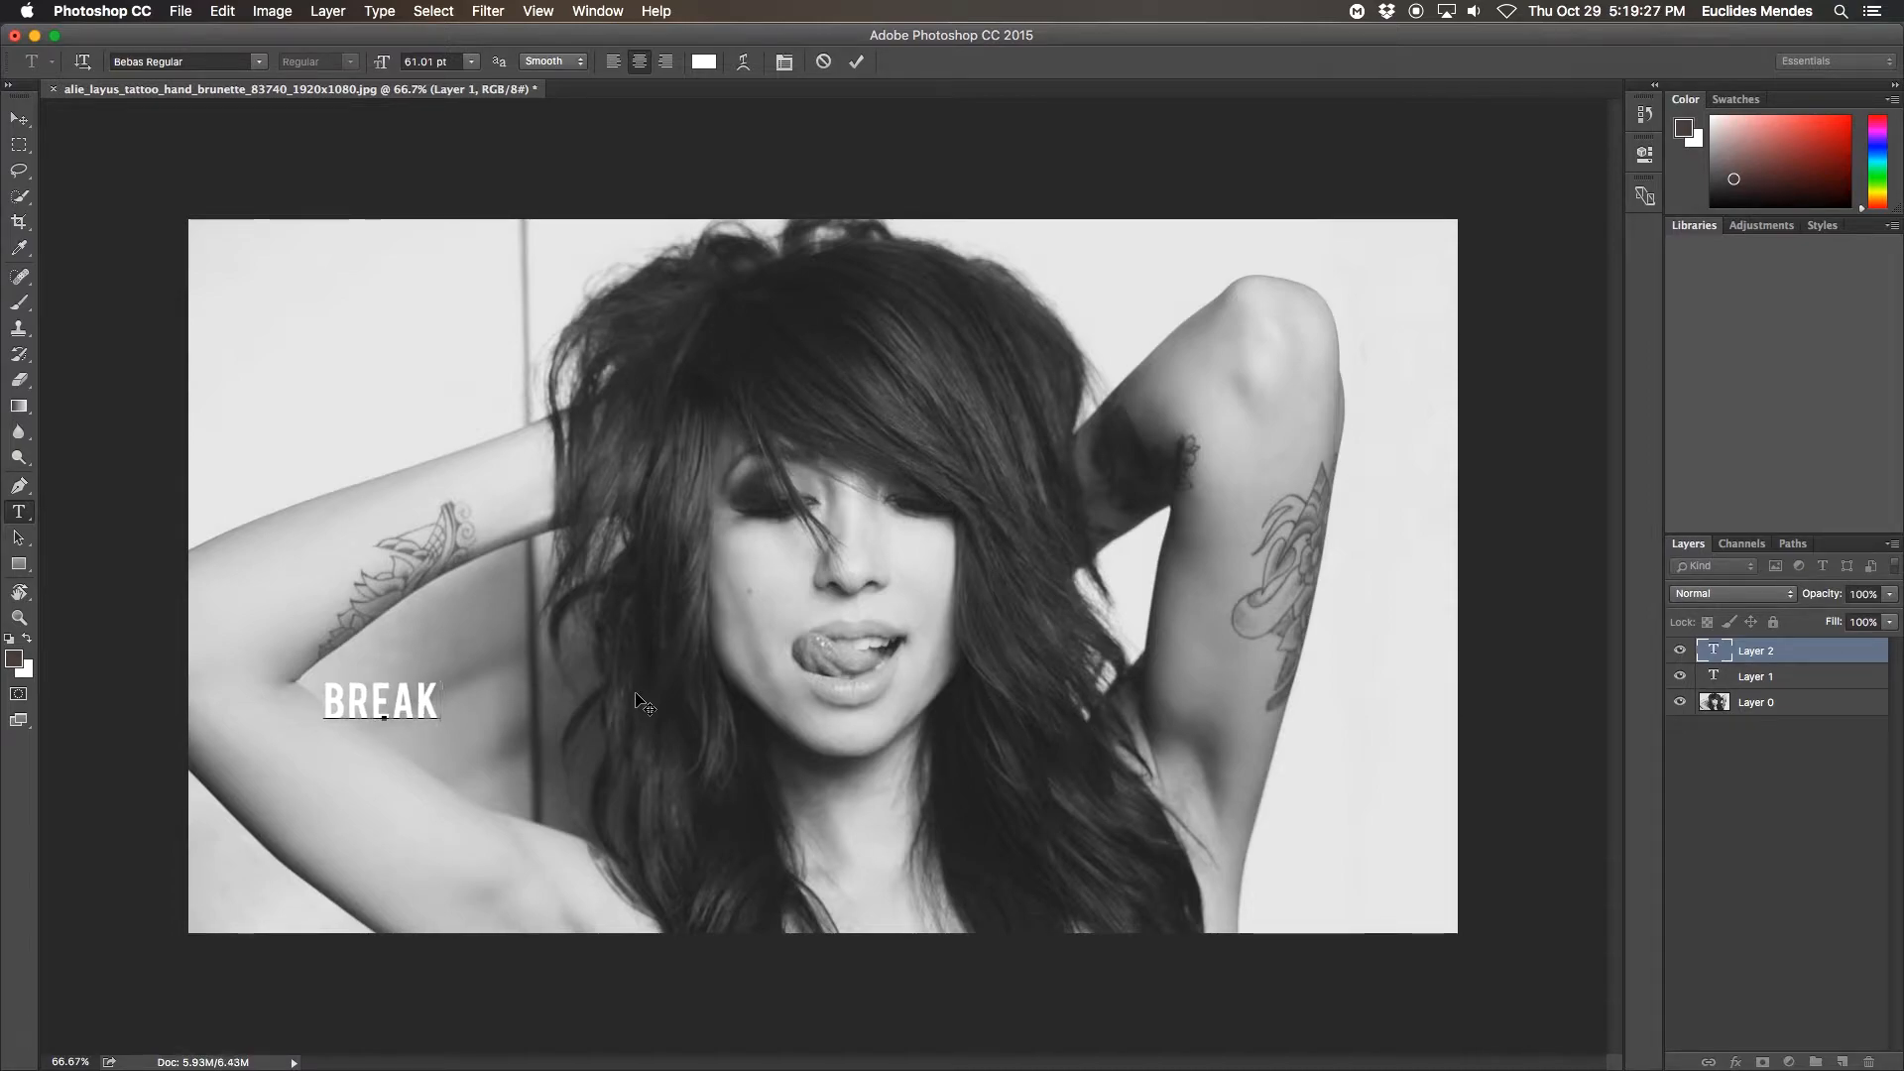
pyautogui.write(' IN')
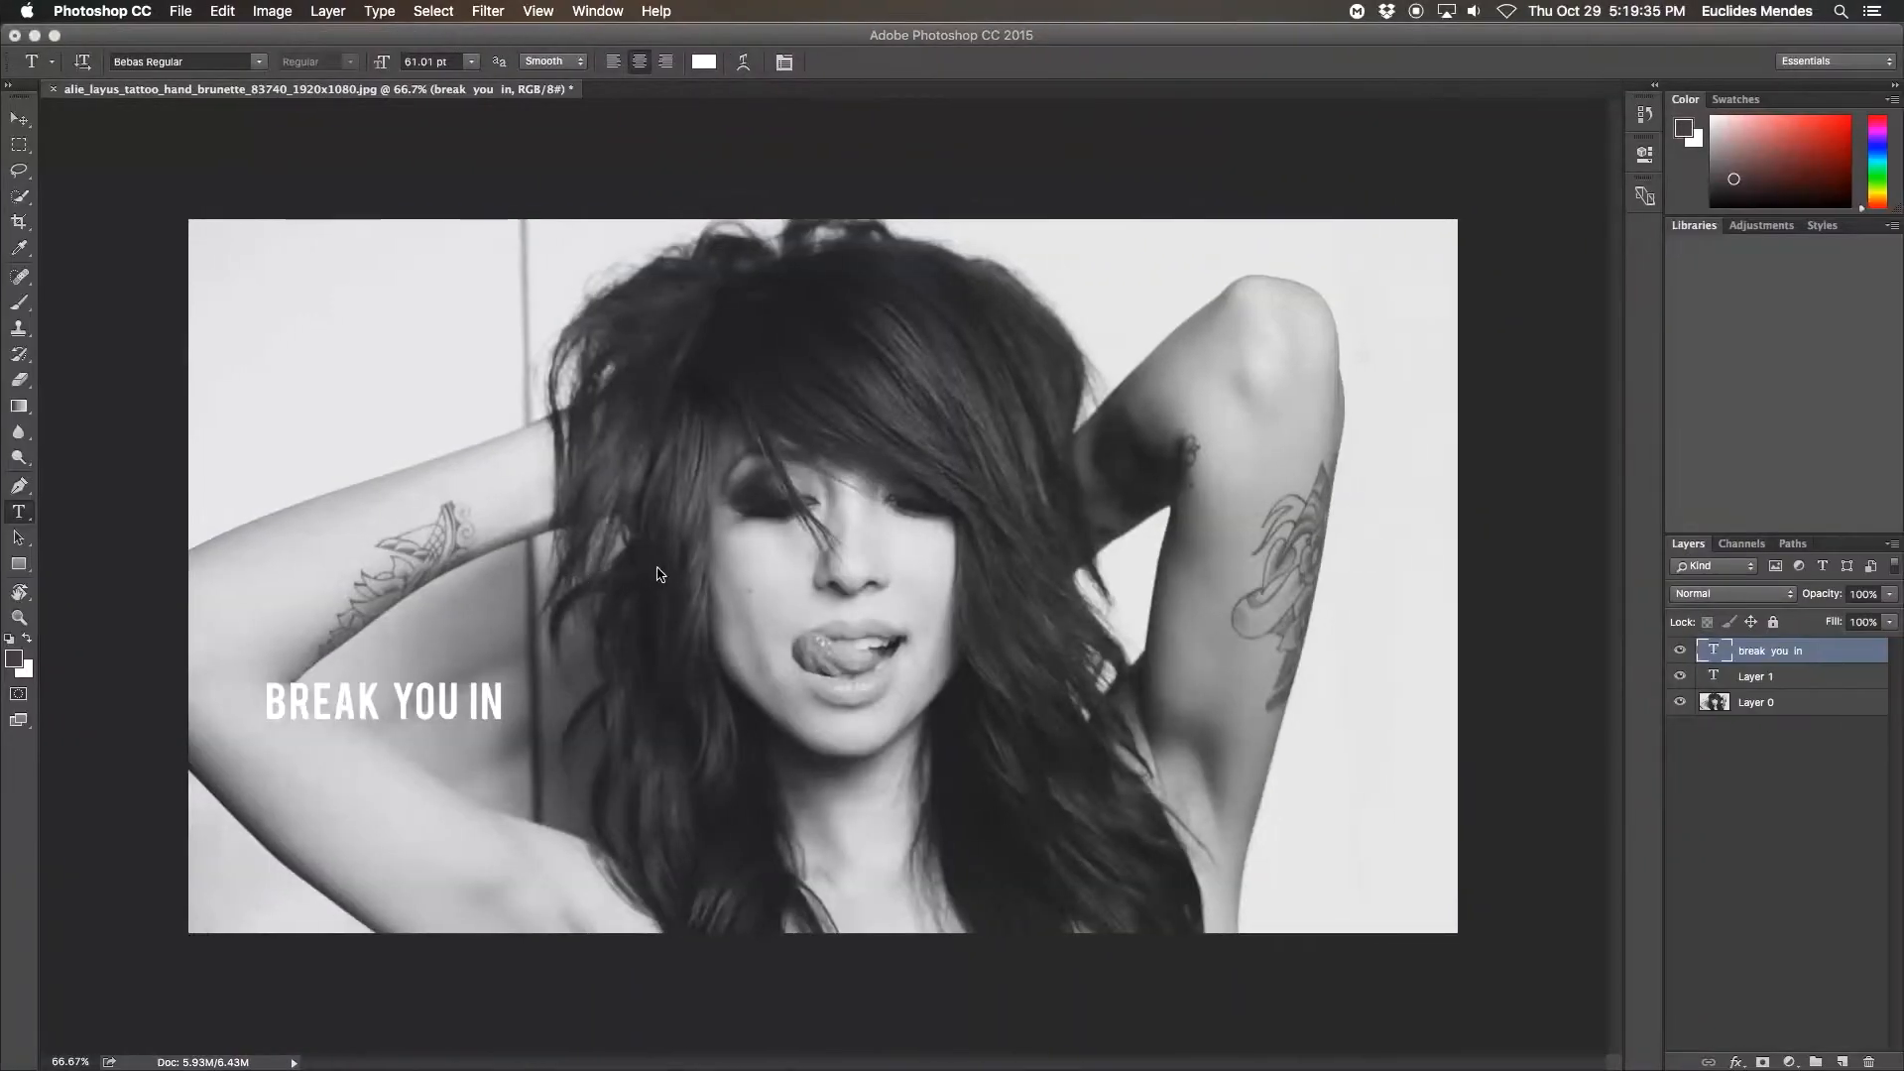
pyautogui.click(22, 124)
pyautogui.moveTo(458, 710); pyautogui.dragTo(452, 795)
# Step: Add the text "VIBE TRACK" as a separate layer and place it over the hair just beside the chin
pyautogui.click(18, 512)
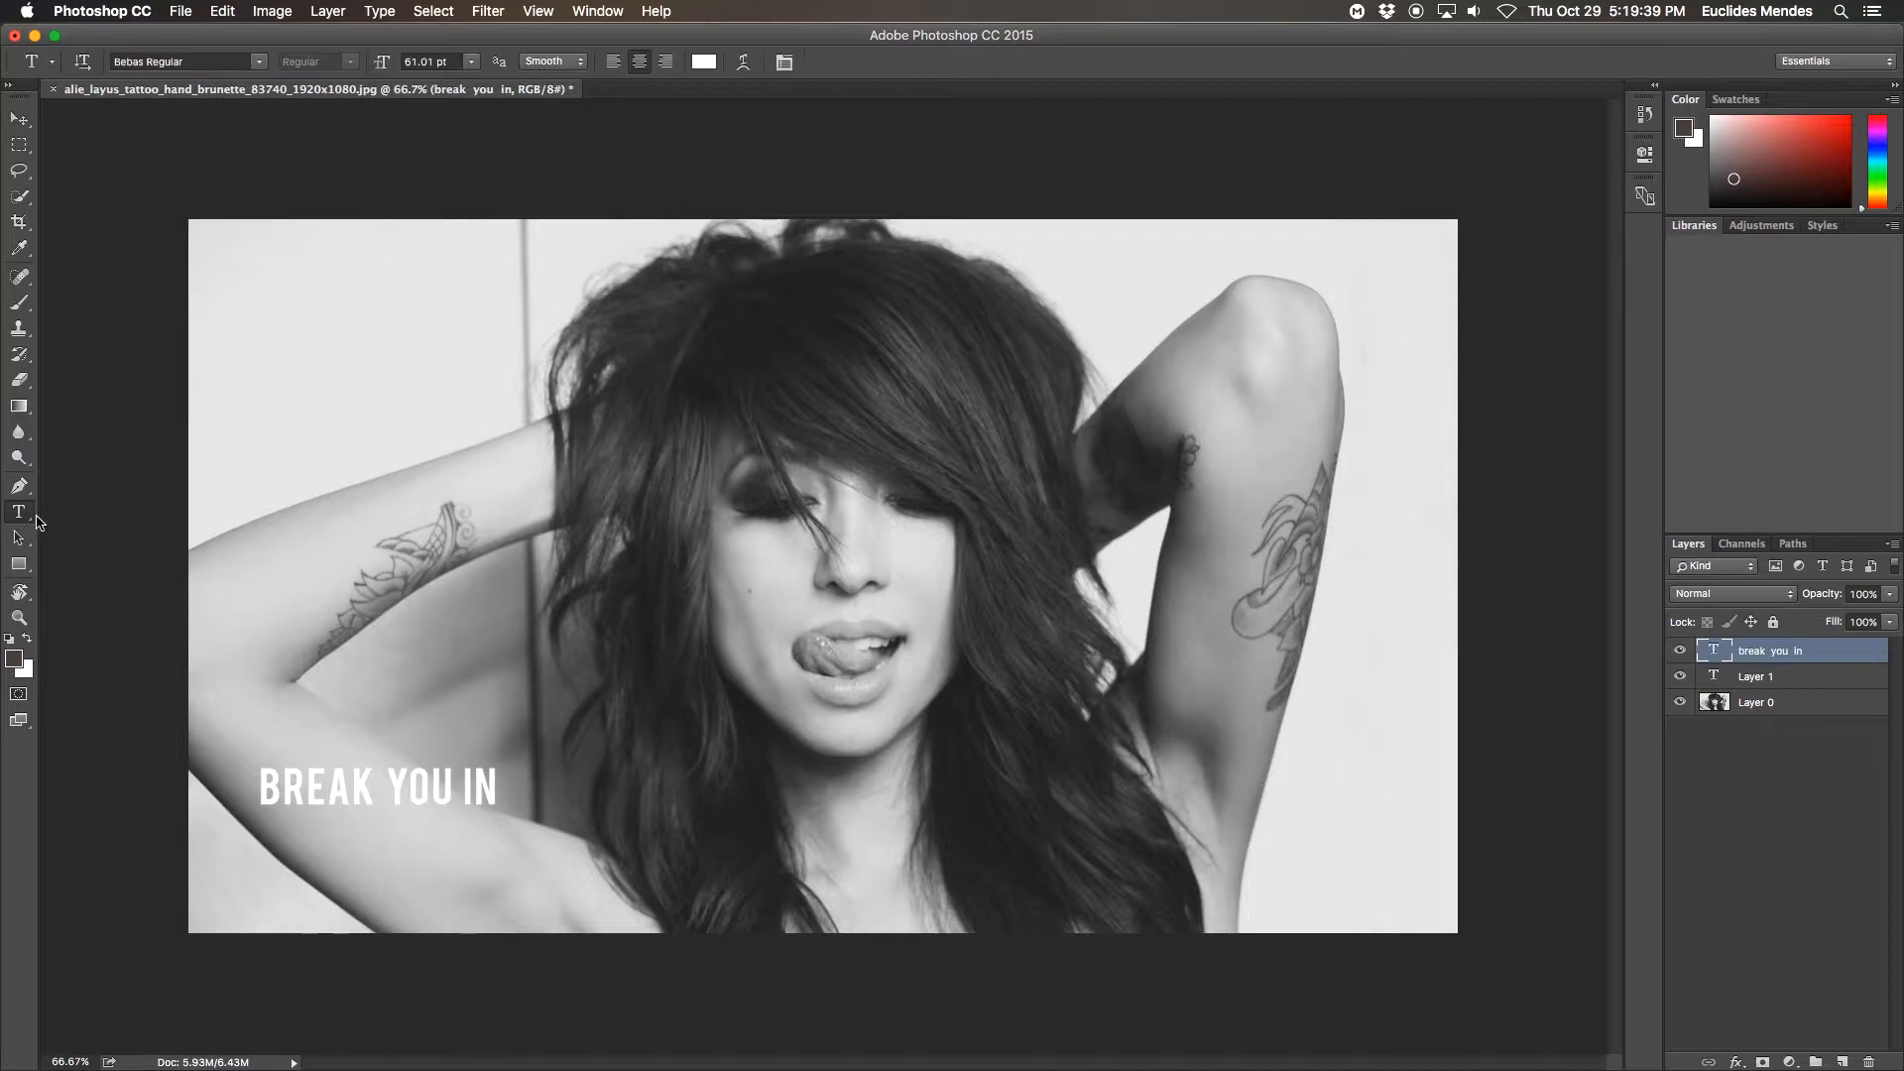
pyautogui.click(355, 510)
pyautogui.write('V')
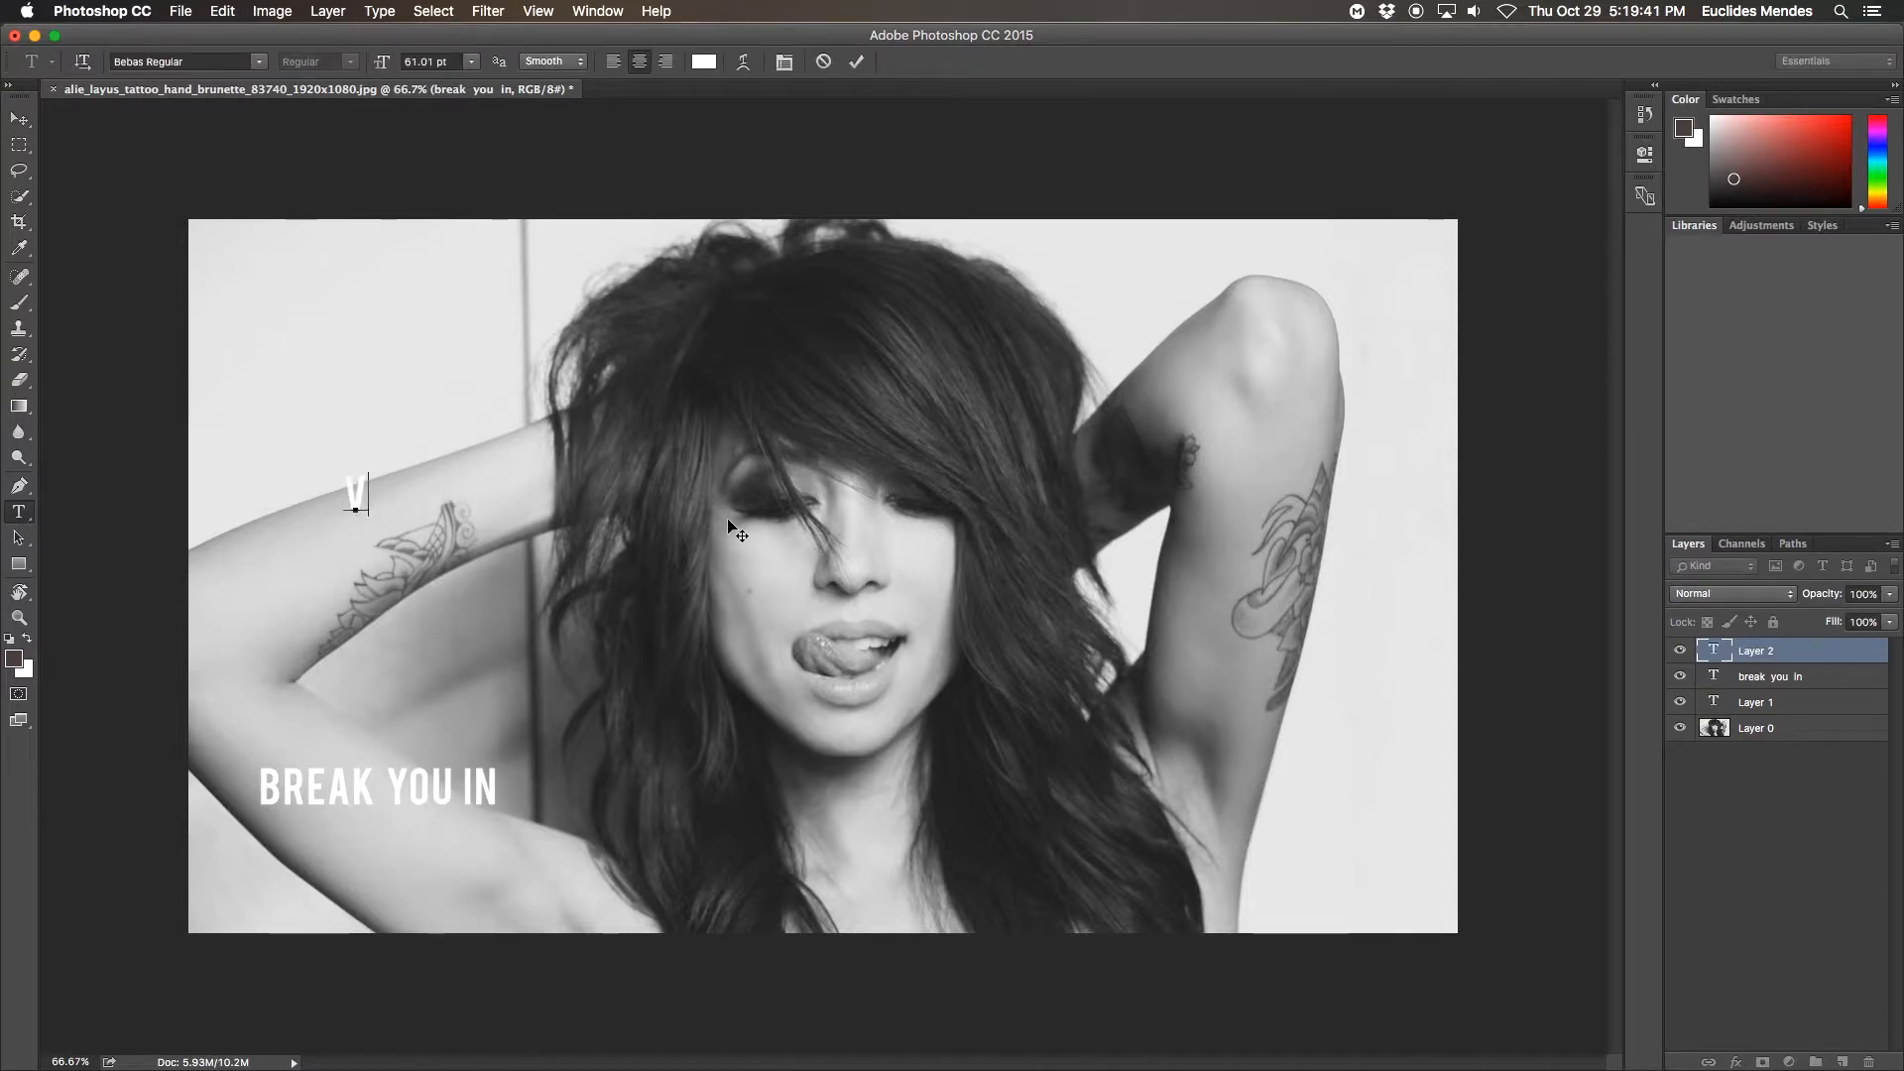
pyautogui.write('IBE TRACK')
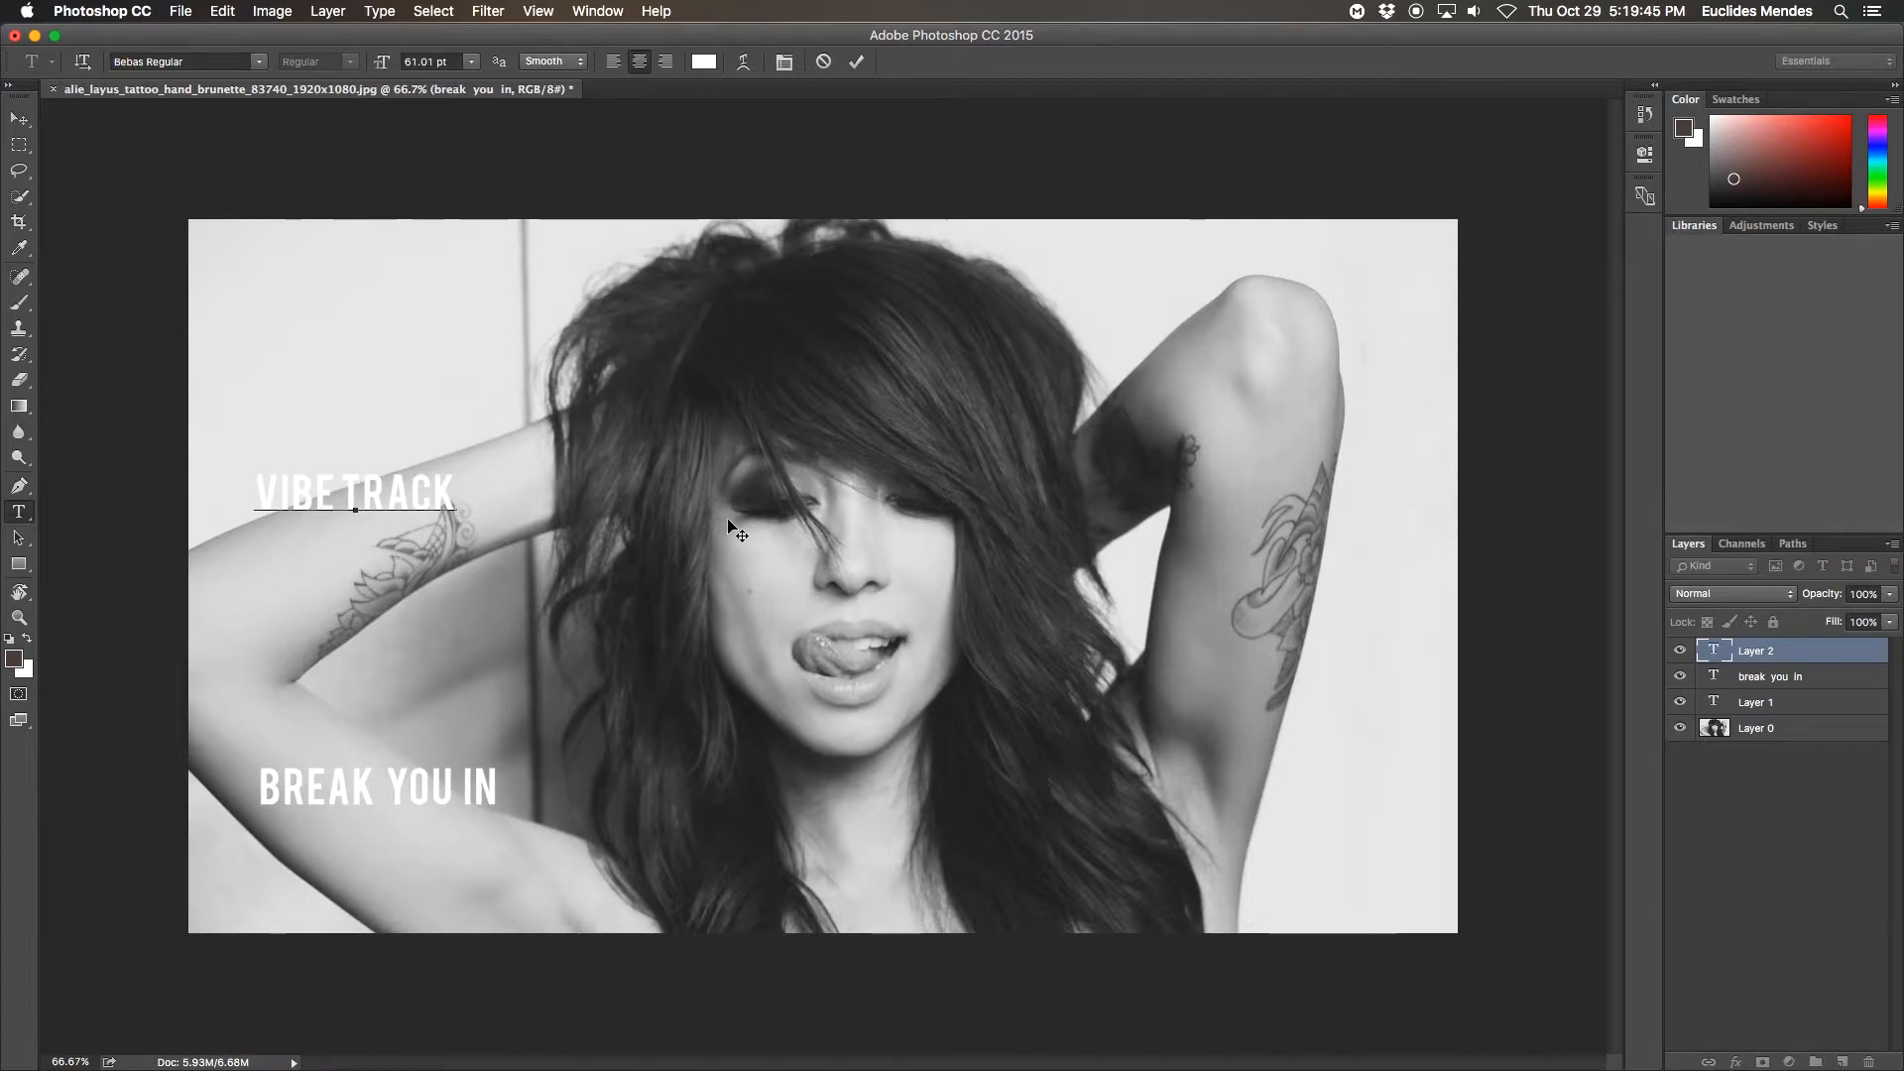
pyautogui.click(18, 118)
pyautogui.moveTo(367, 511); pyautogui.dragTo(733, 750)
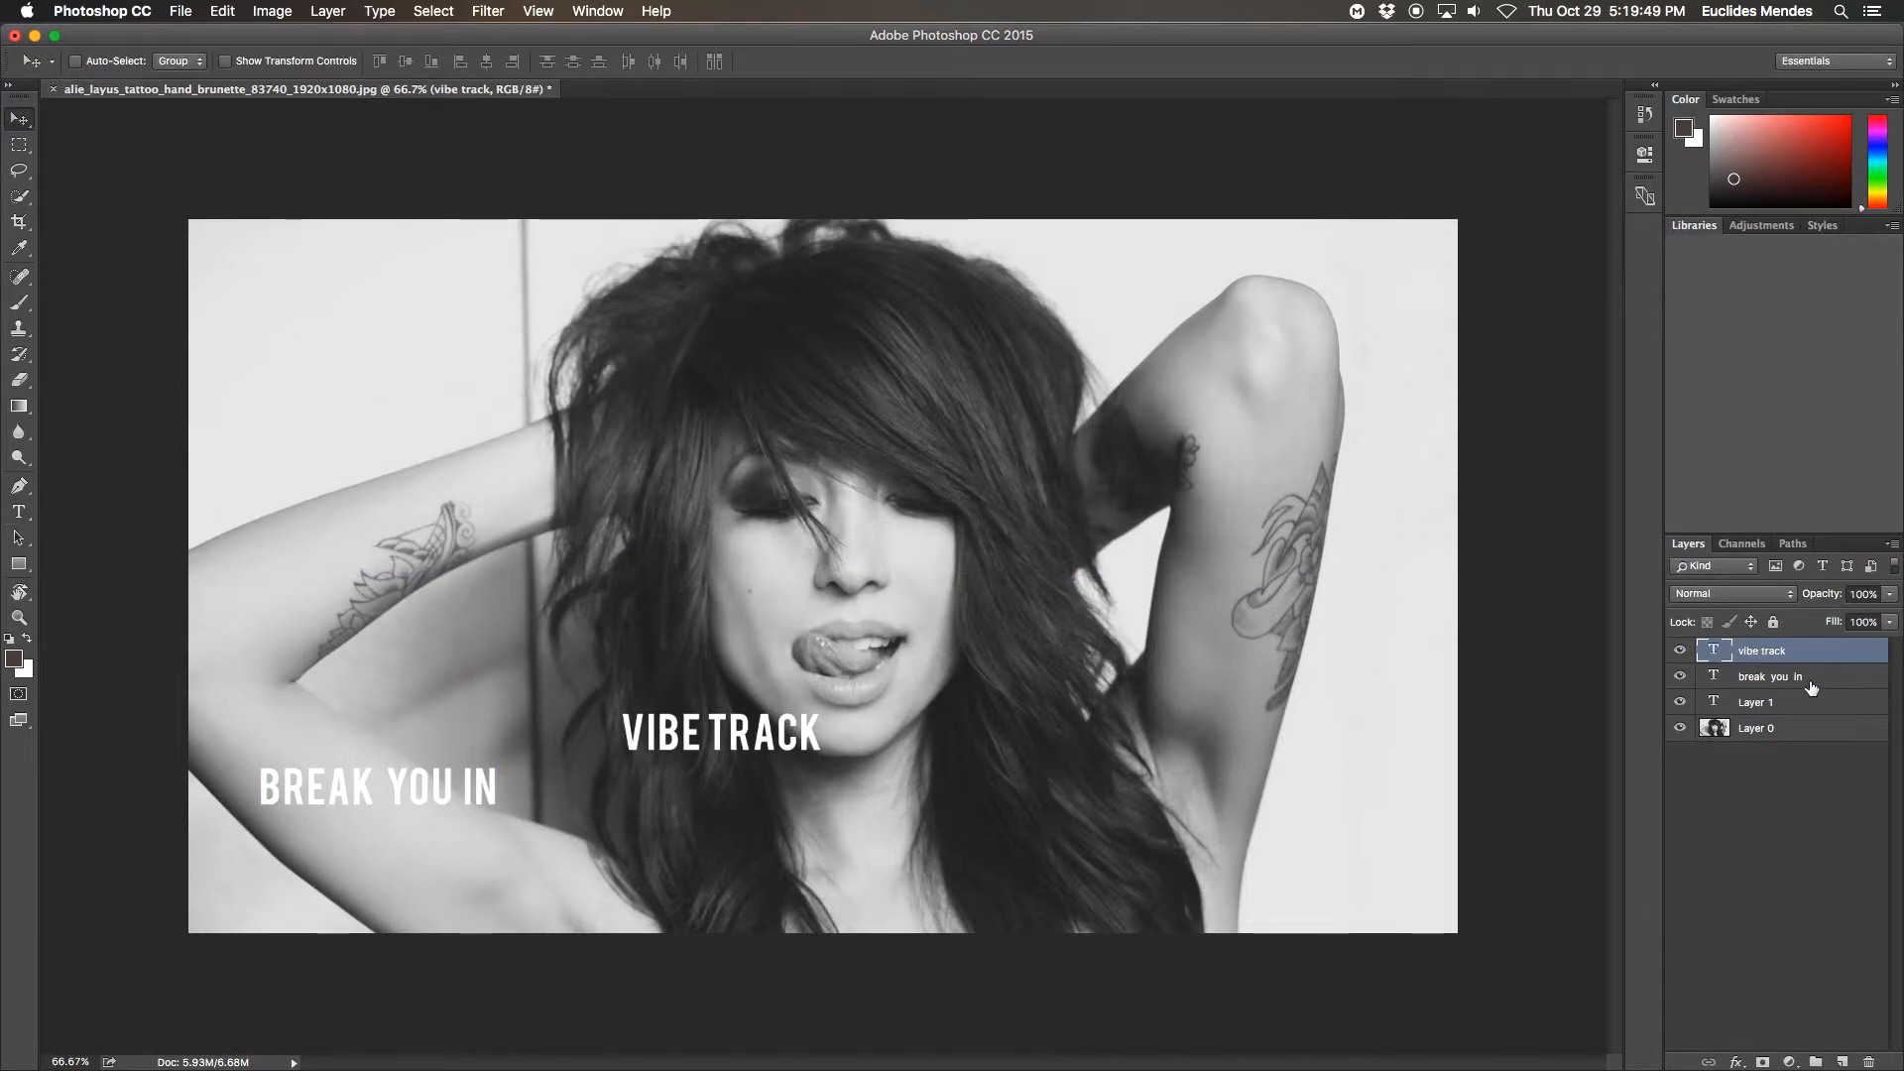
# Step: Move the "BREAK YOU IN" text up, roughly level with "VIBE TRACK", and check the layout in the QuickTime reference video
pyautogui.click(1775, 677)
pyautogui.moveTo(437, 726); pyautogui.dragTo(762, 756)
pyautogui.hotkey('ctrl', 'Left')
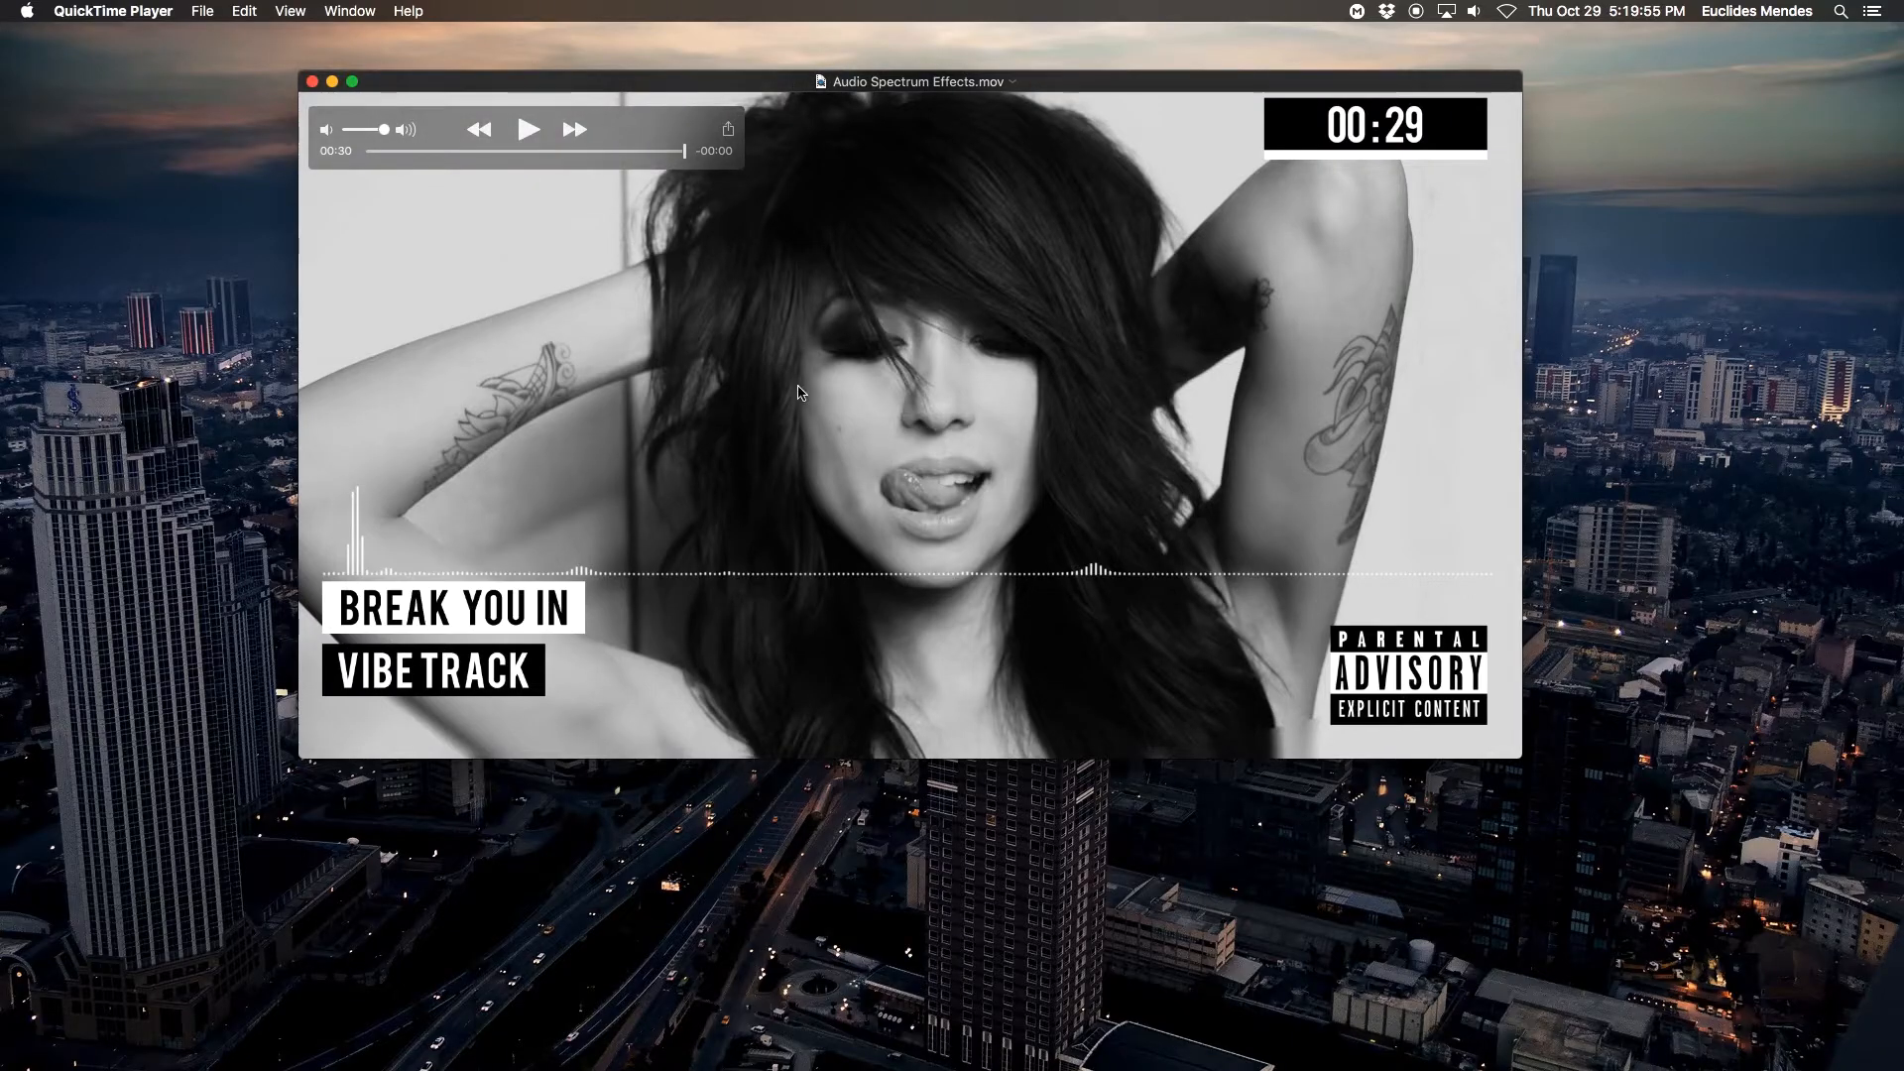
pyautogui.hotkey('ctrl', 'Right')
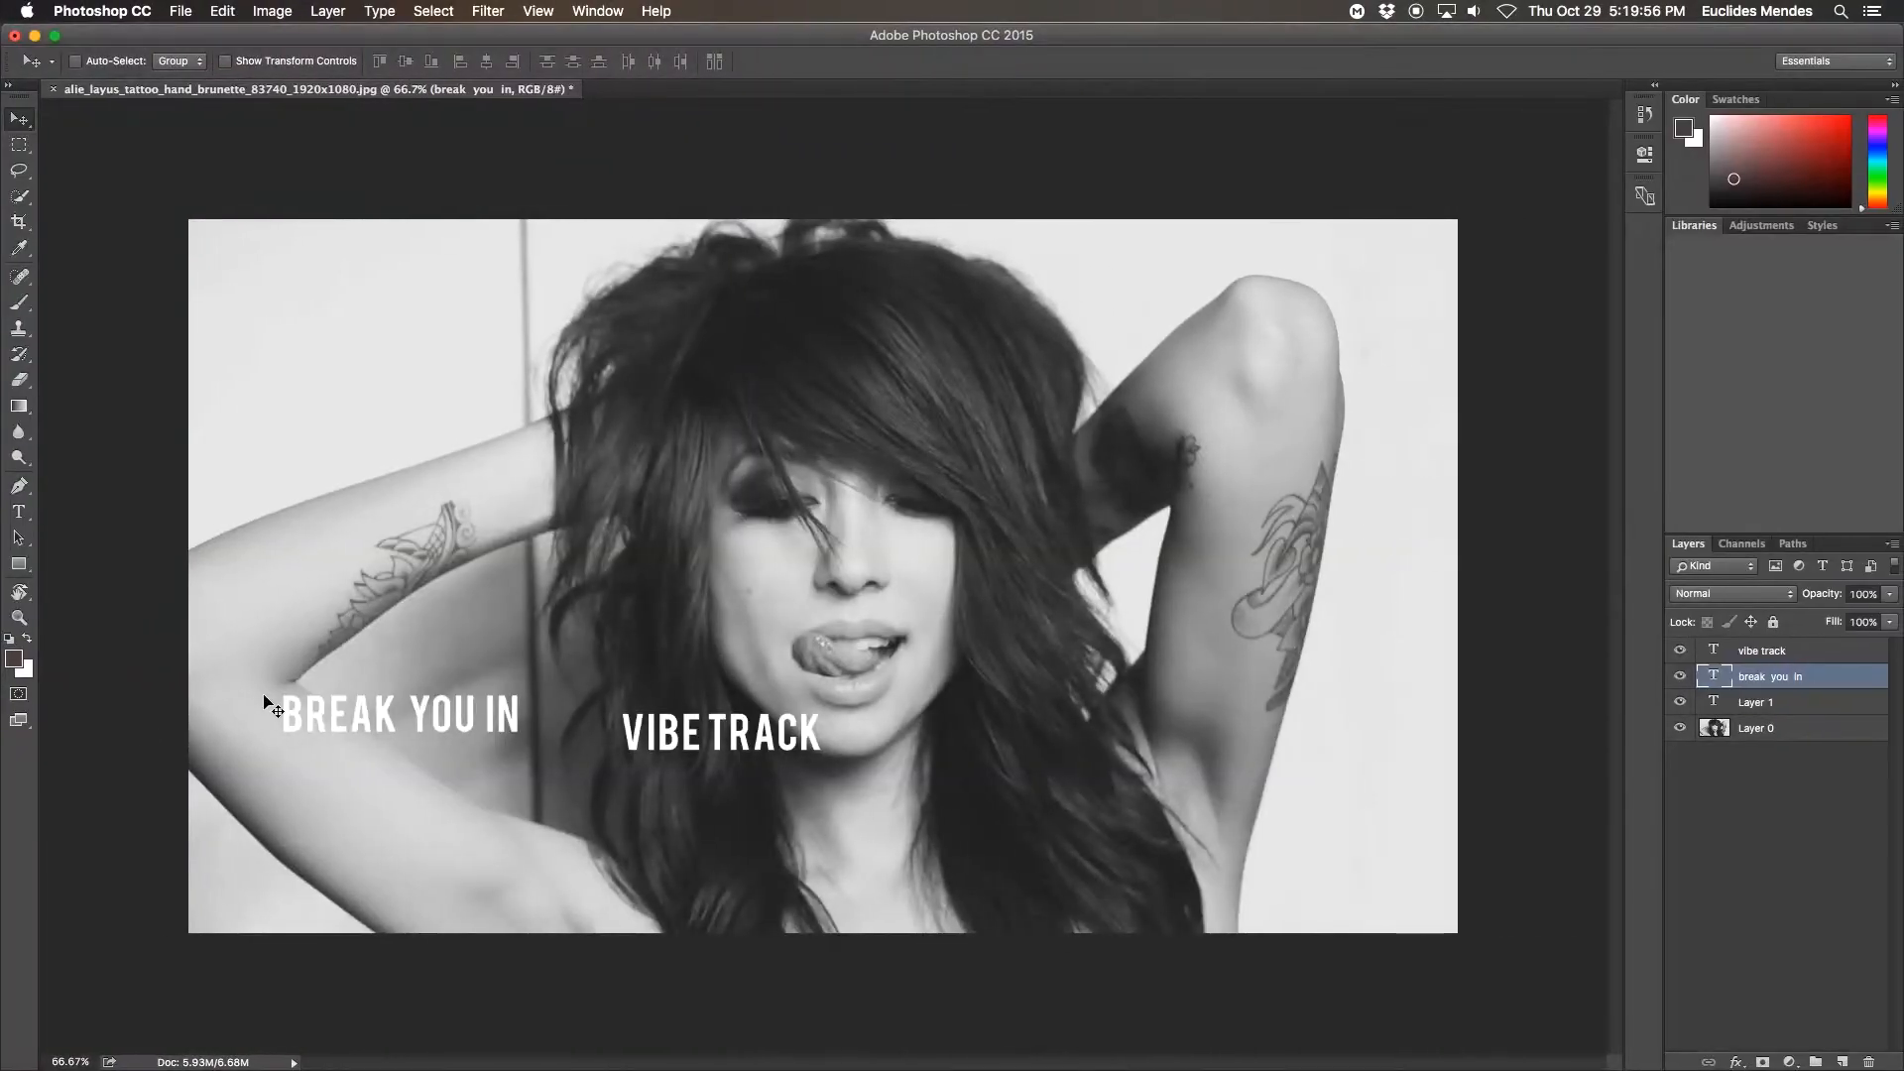
# Step: Draw a rectangle about 428 by 76 px above the "BREAK YOU IN" text and set its size to 413 by 82 px
pyautogui.click(19, 564)
pyautogui.moveTo(344, 557); pyautogui.dragTo(656, 607)
pyautogui.click(1419, 206)
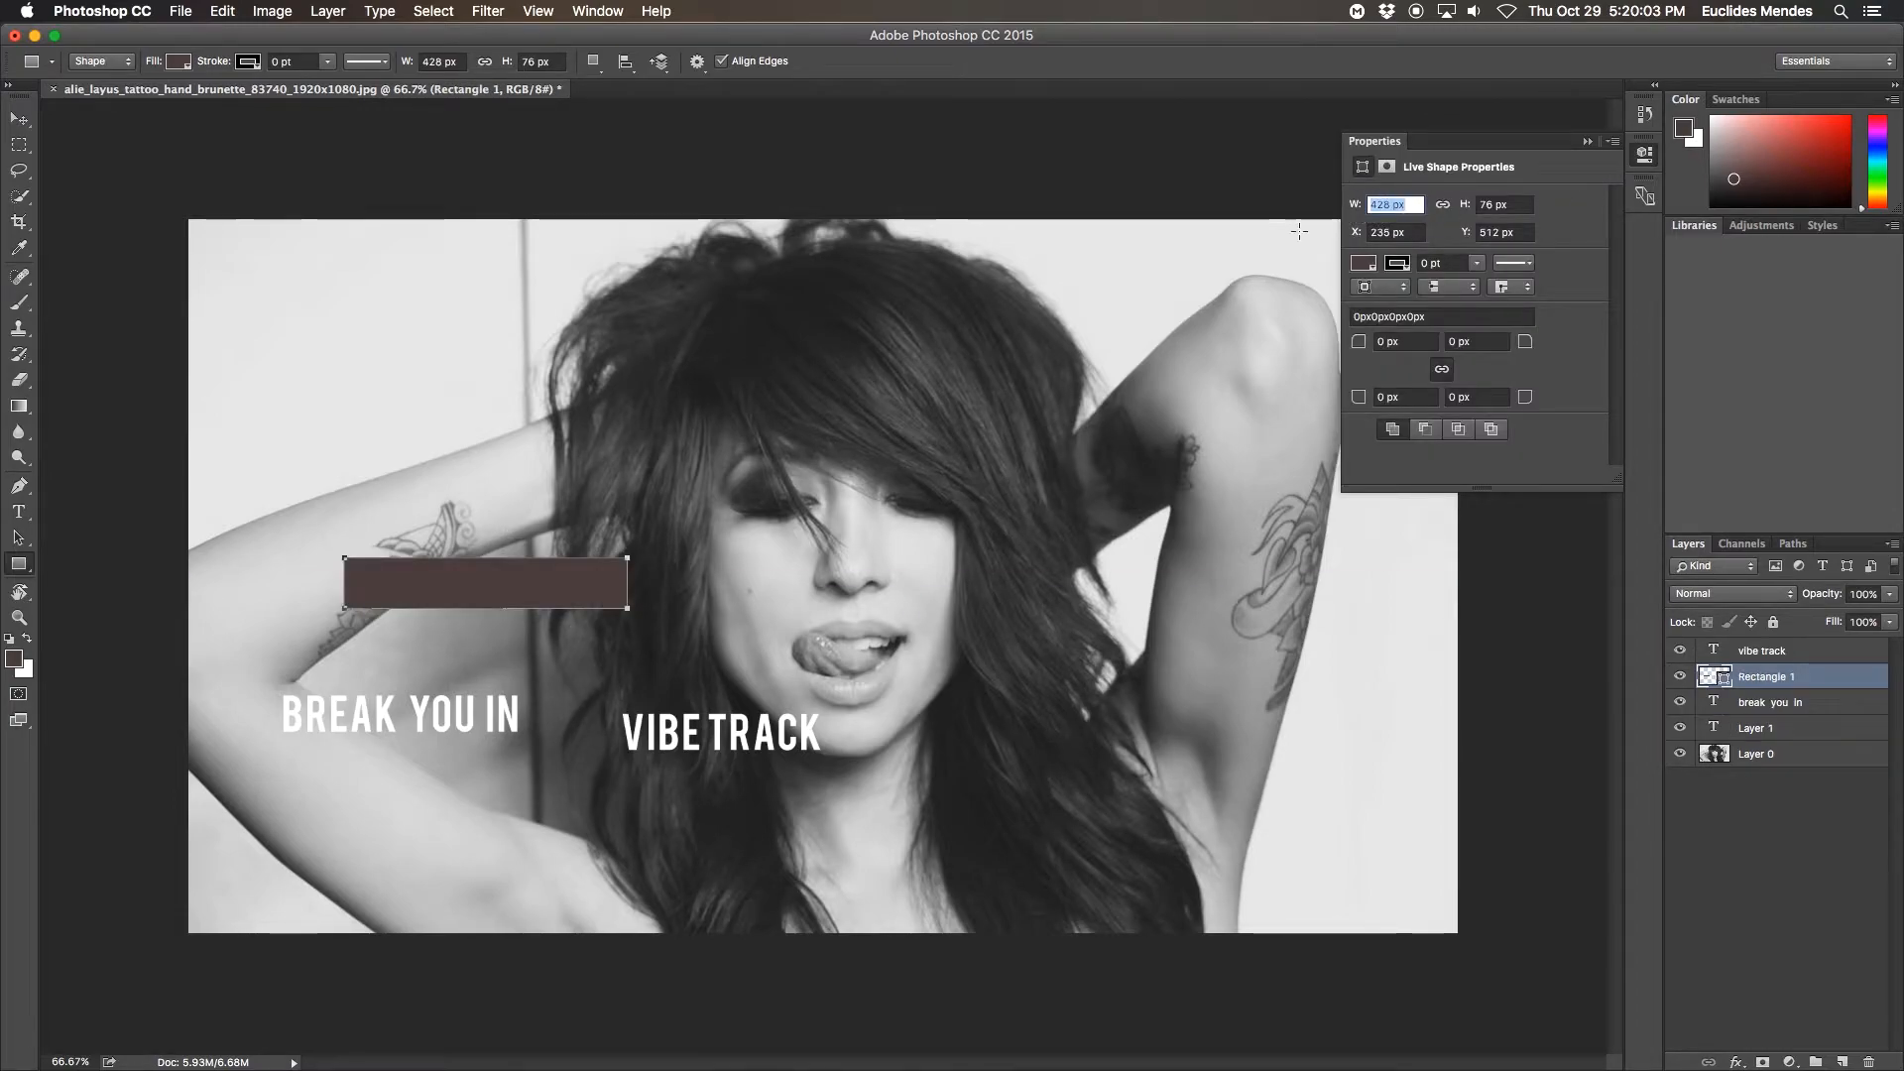
pyautogui.write('4')
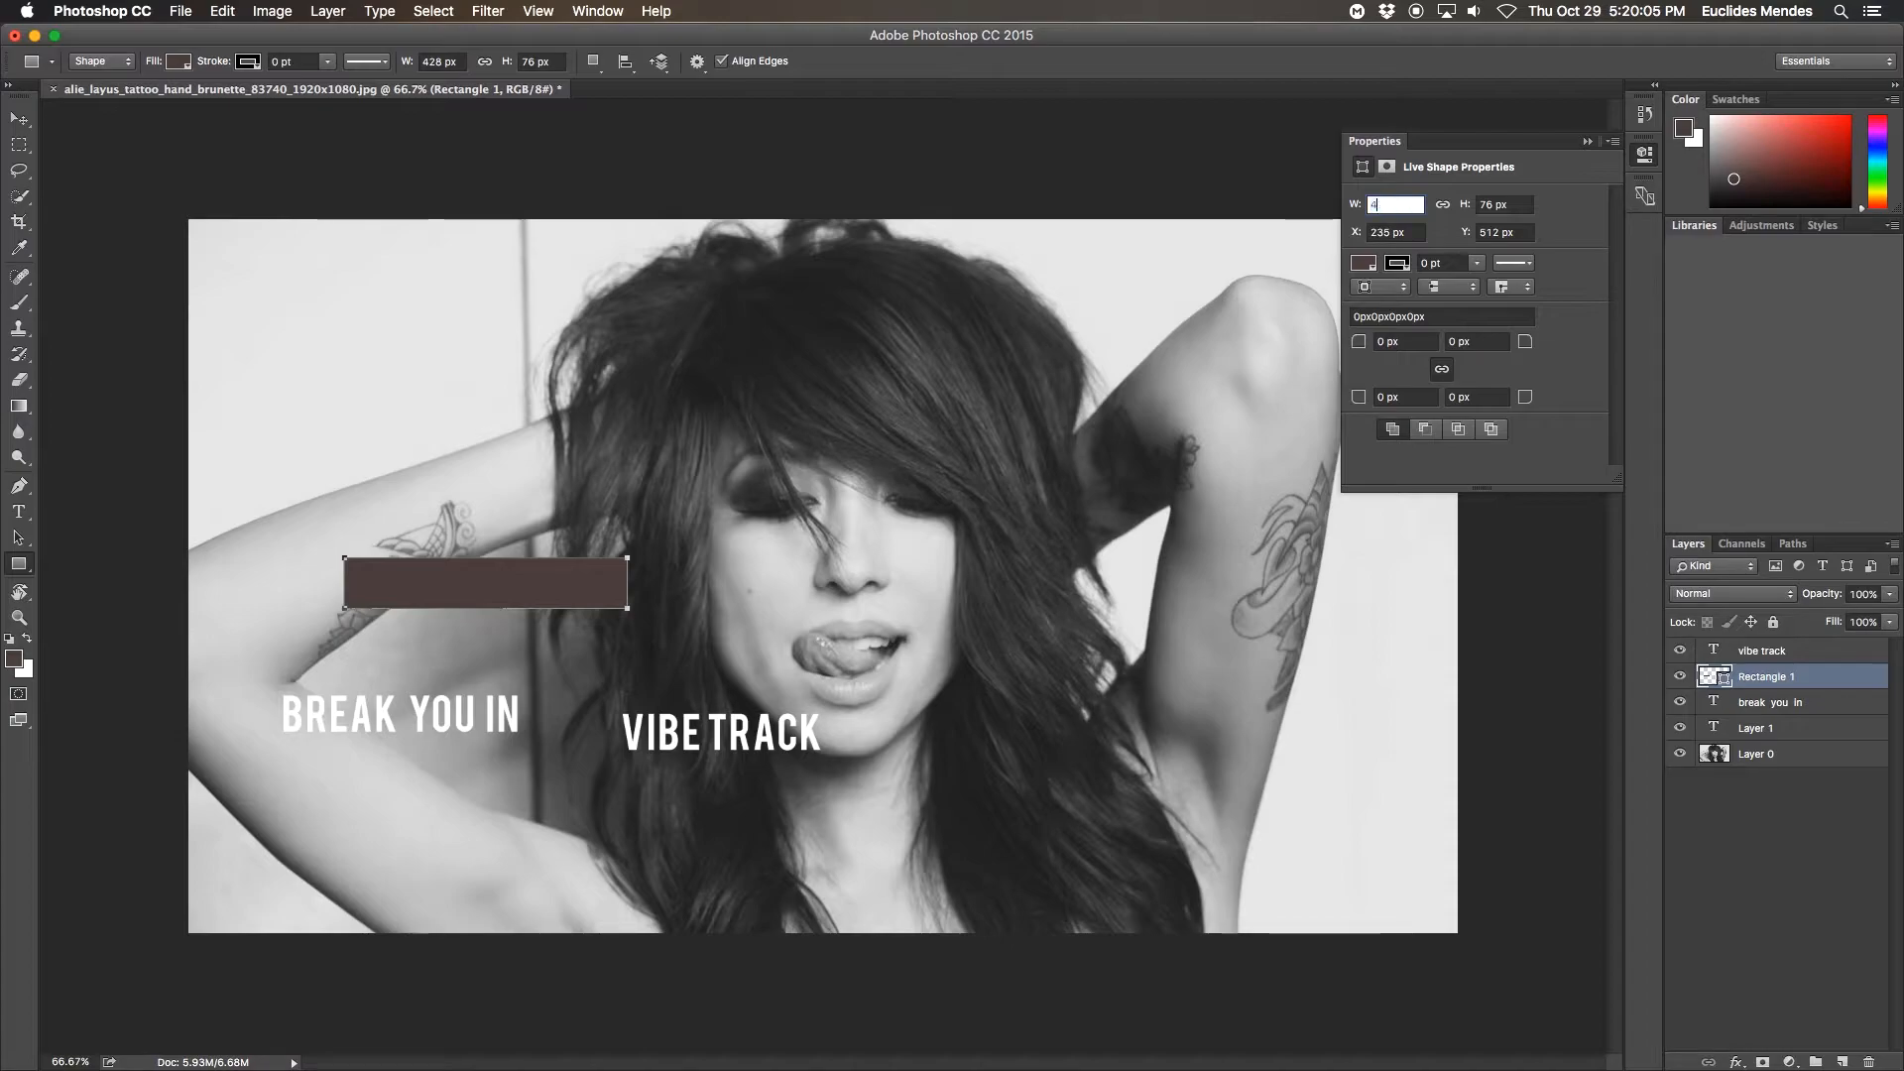
pyautogui.write('13')
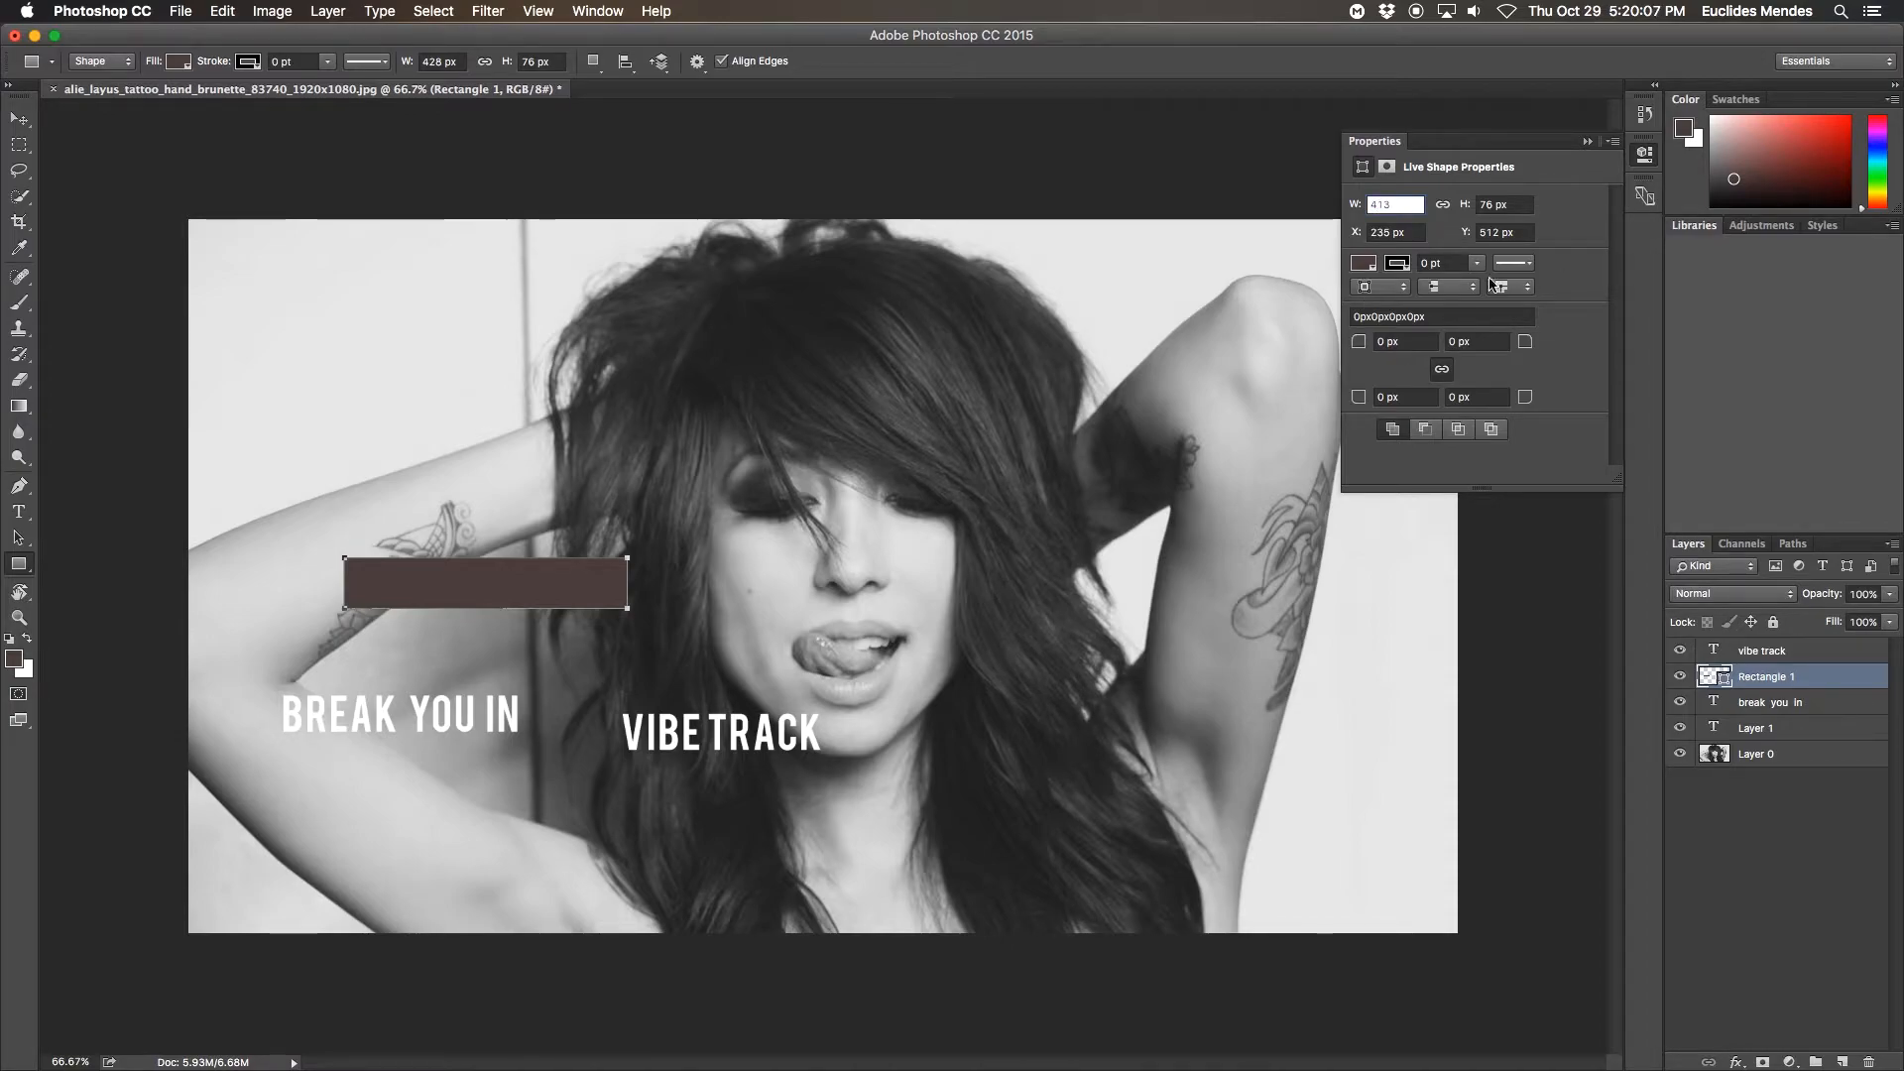
pyautogui.click(1500, 204)
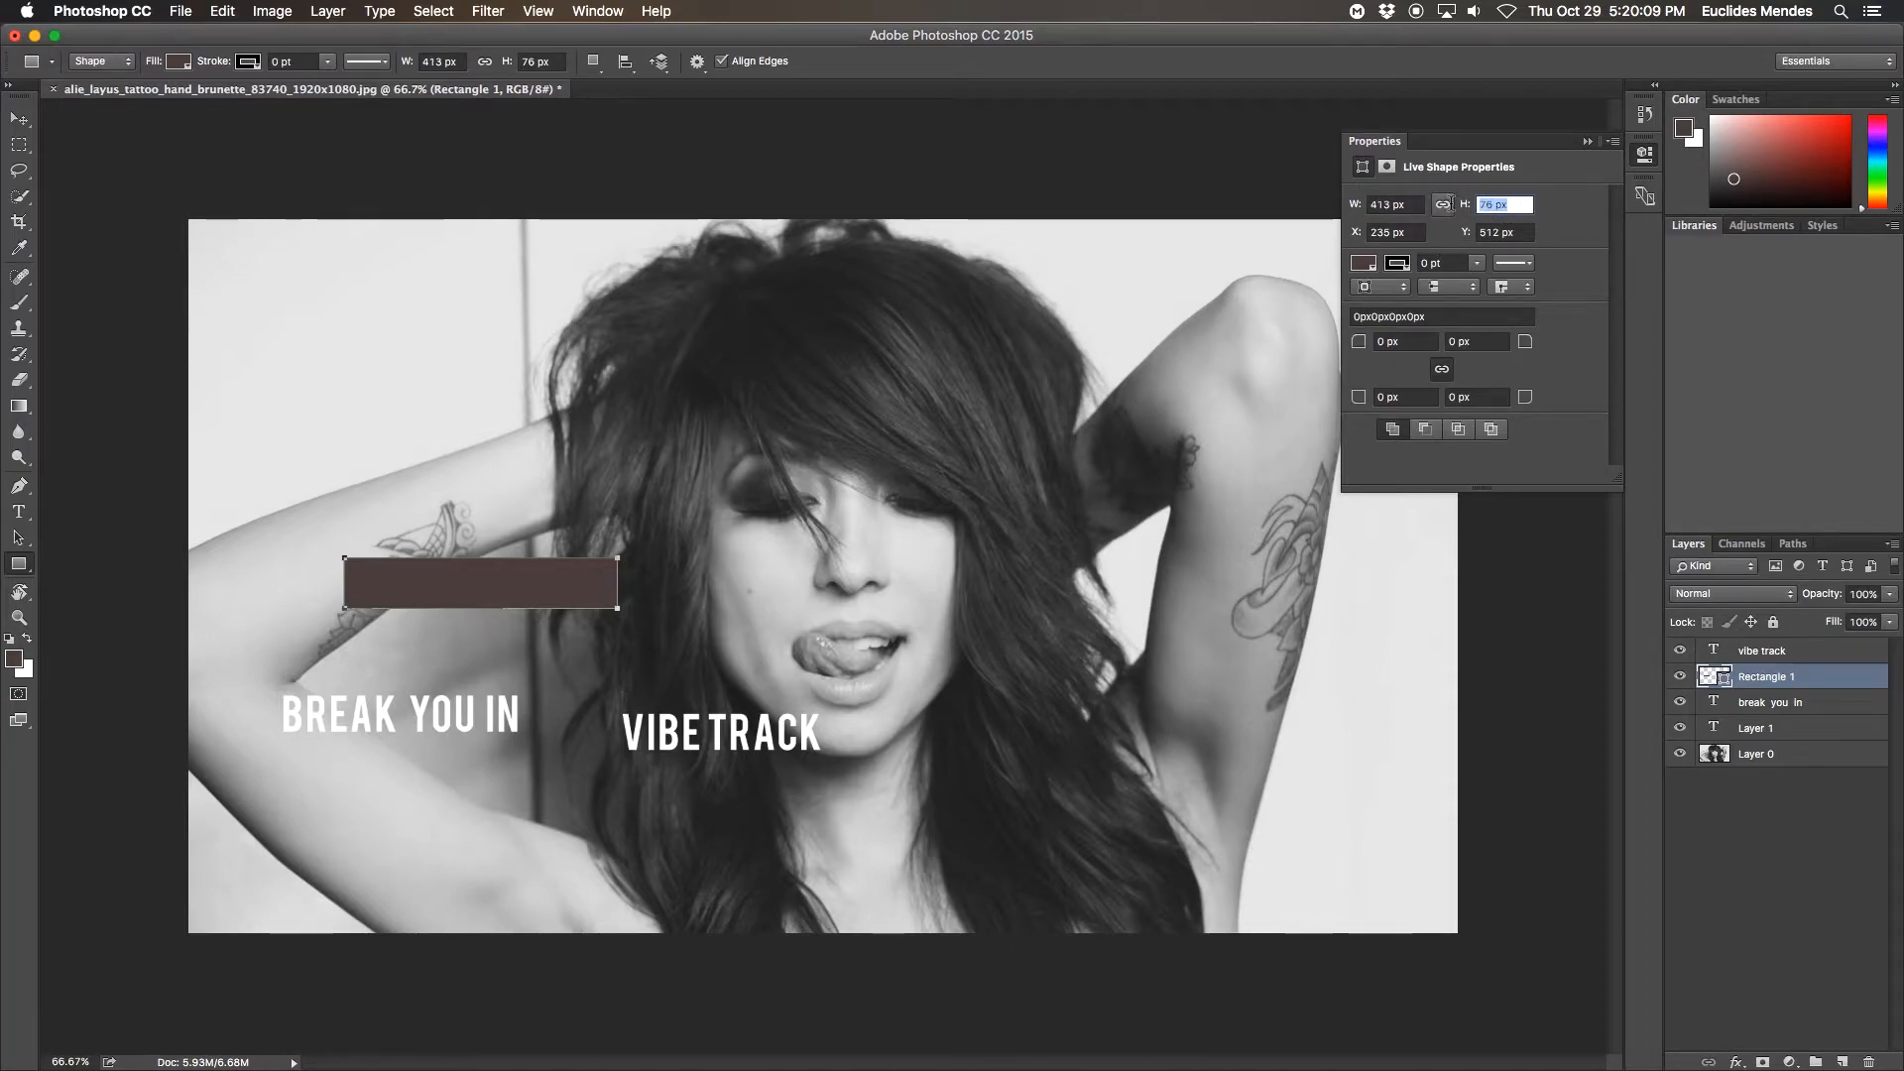
pyautogui.write('8')
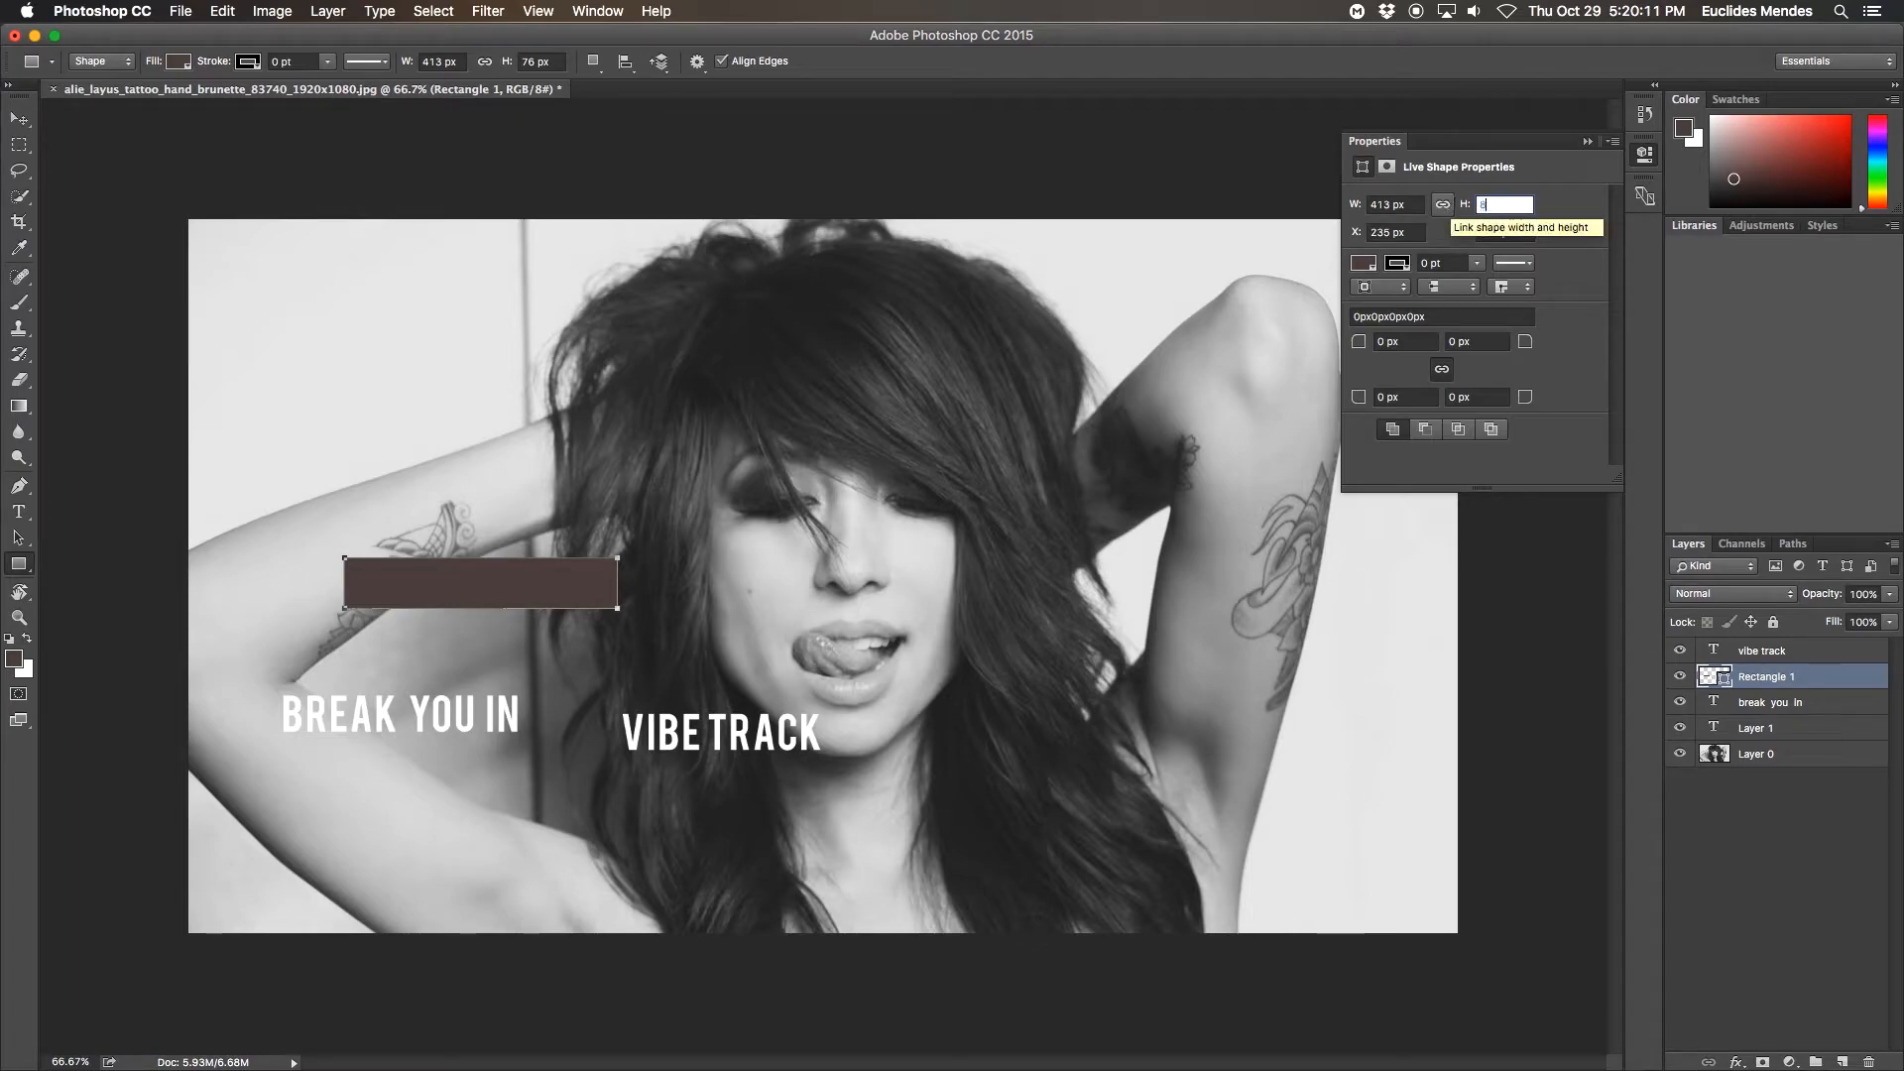
pyautogui.write('2')
# Step: Fill the rectangle with white and move it below the "BREAK YOU IN" text, to about X 84 px, Y 855 px
pyautogui.click(1369, 264)
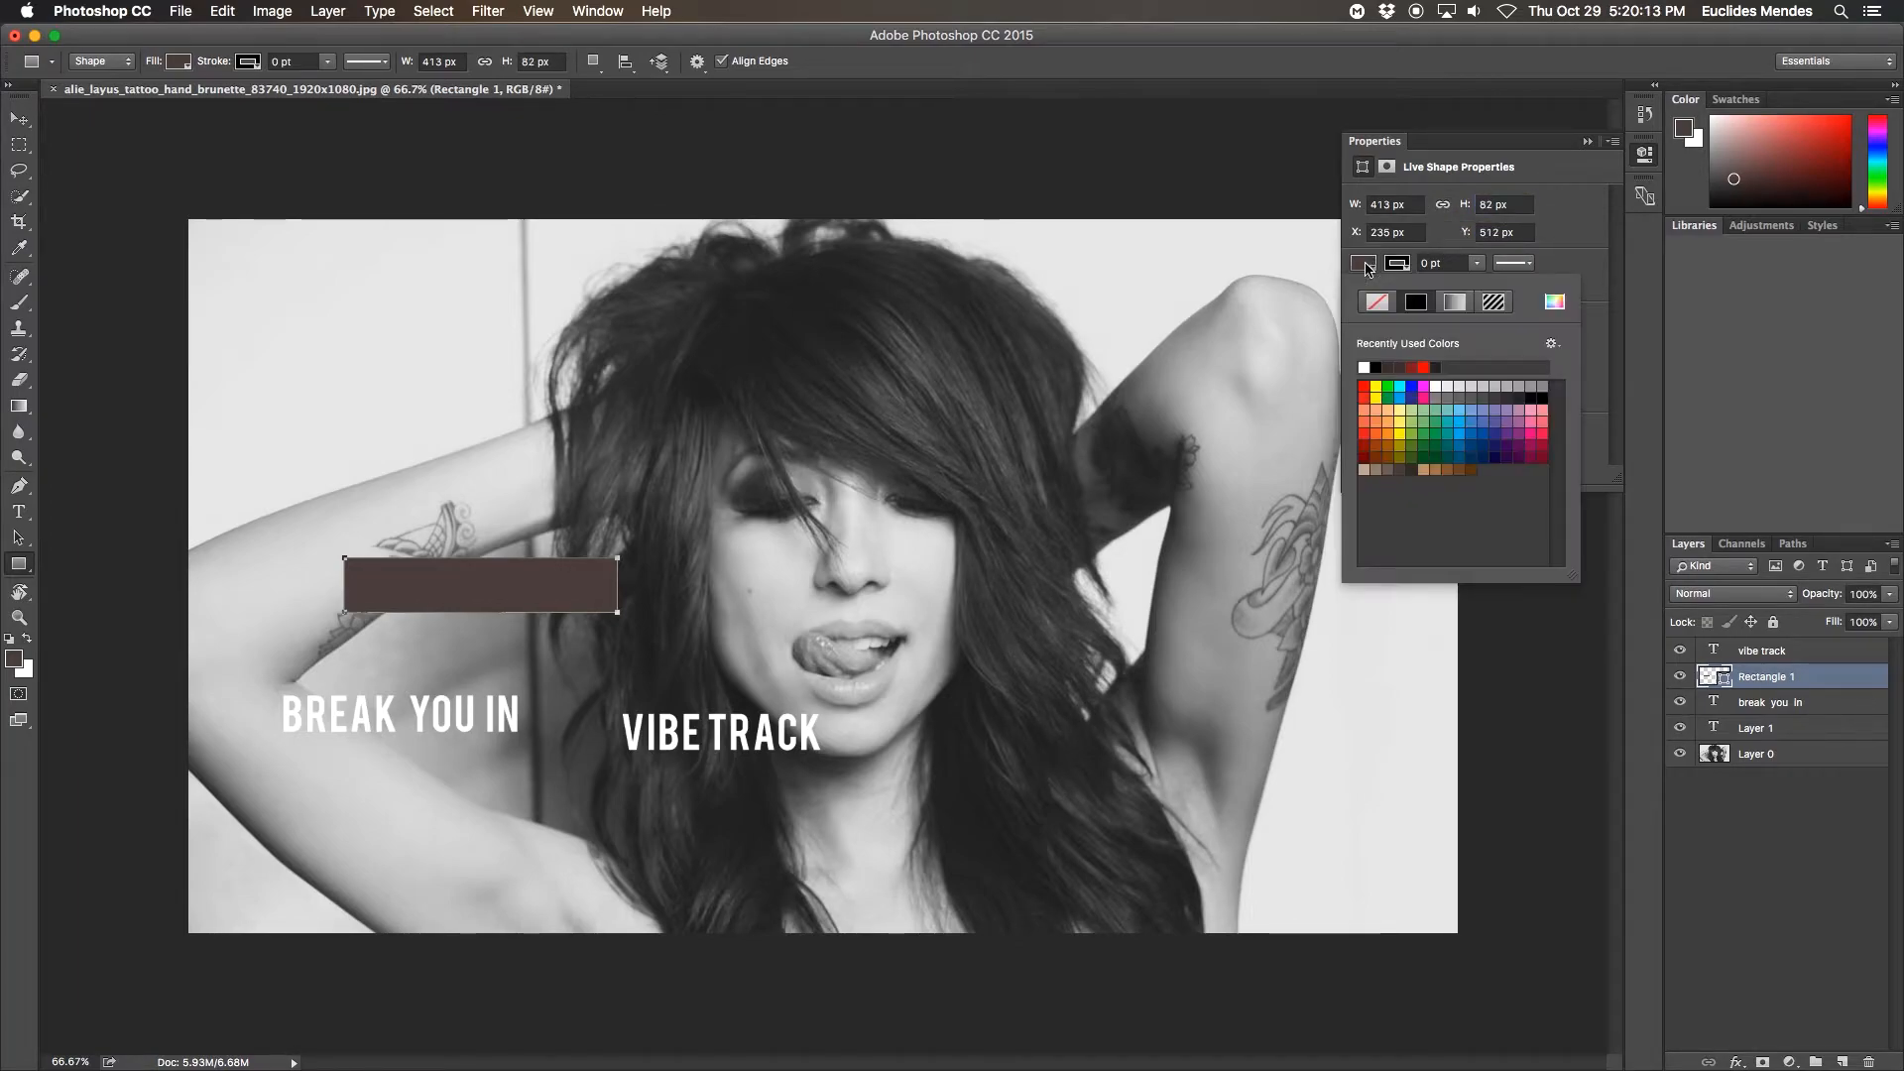
pyautogui.click(1369, 368)
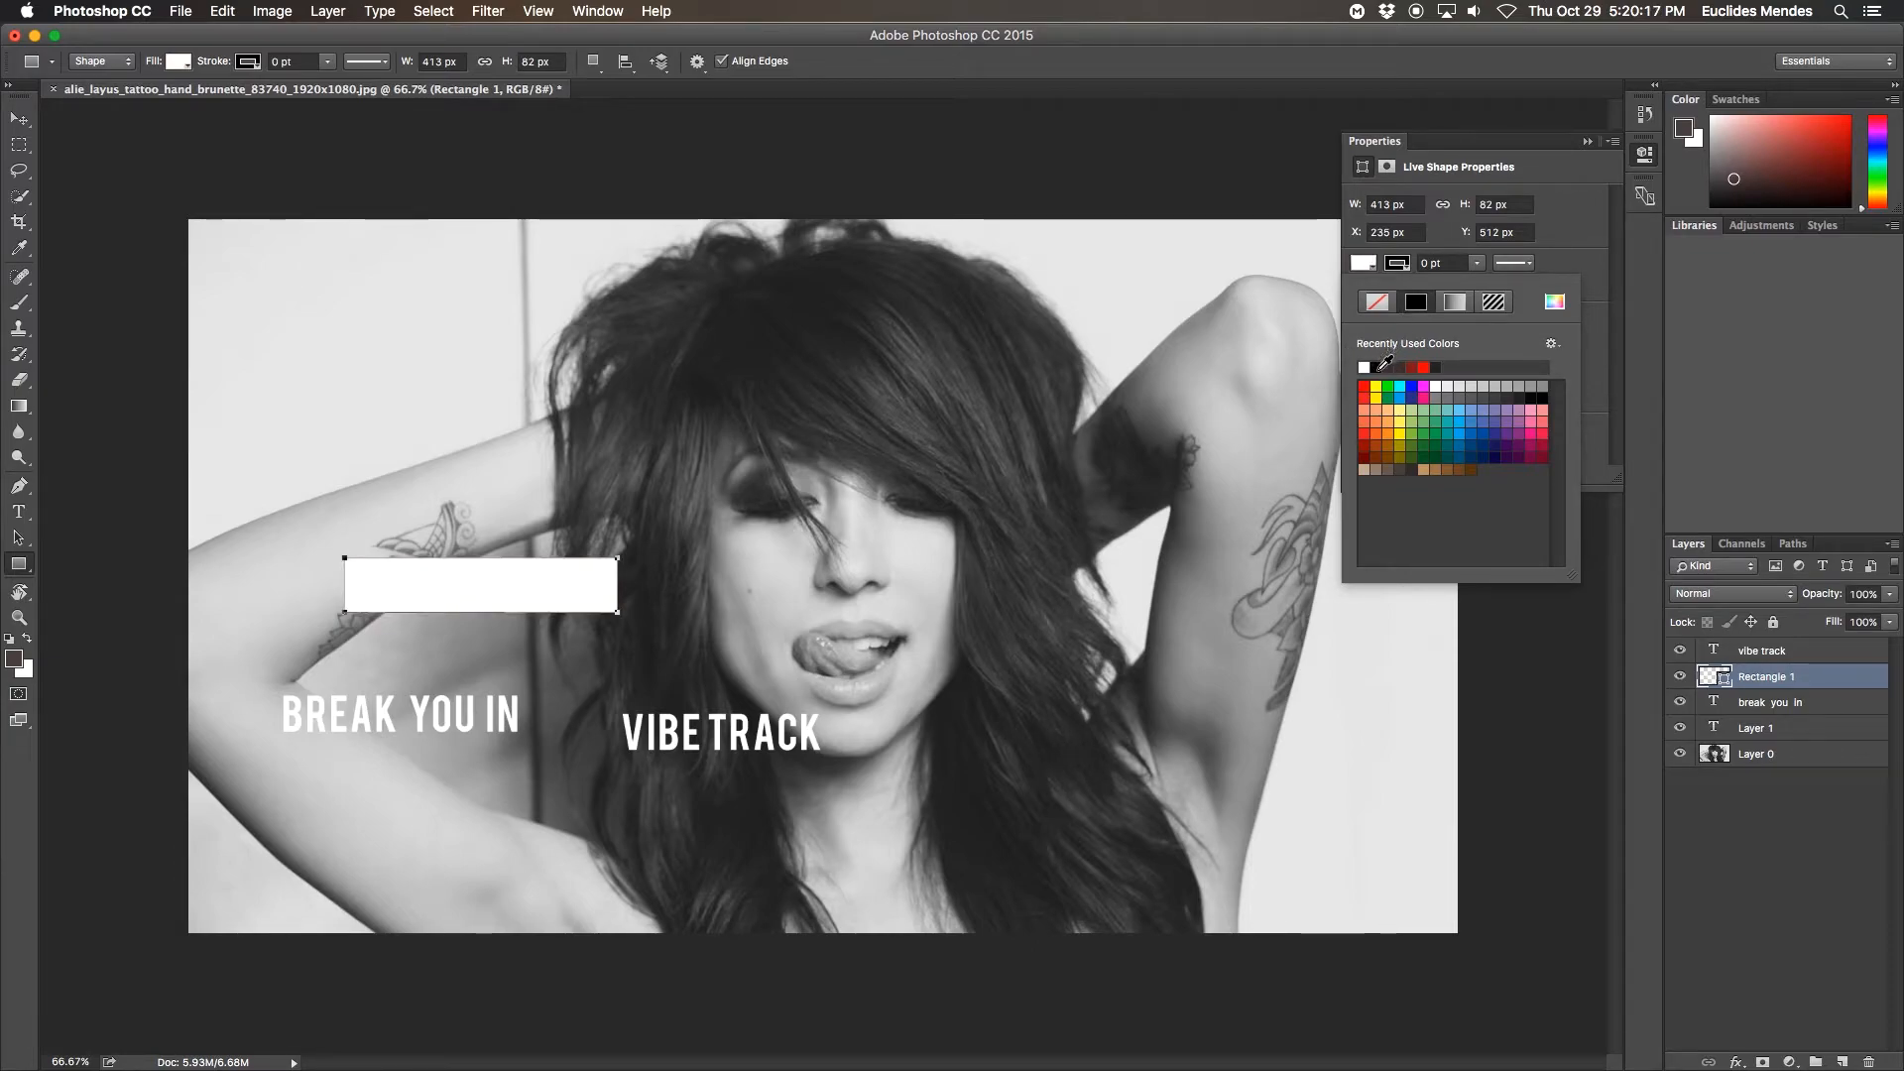
pyautogui.click(1376, 368)
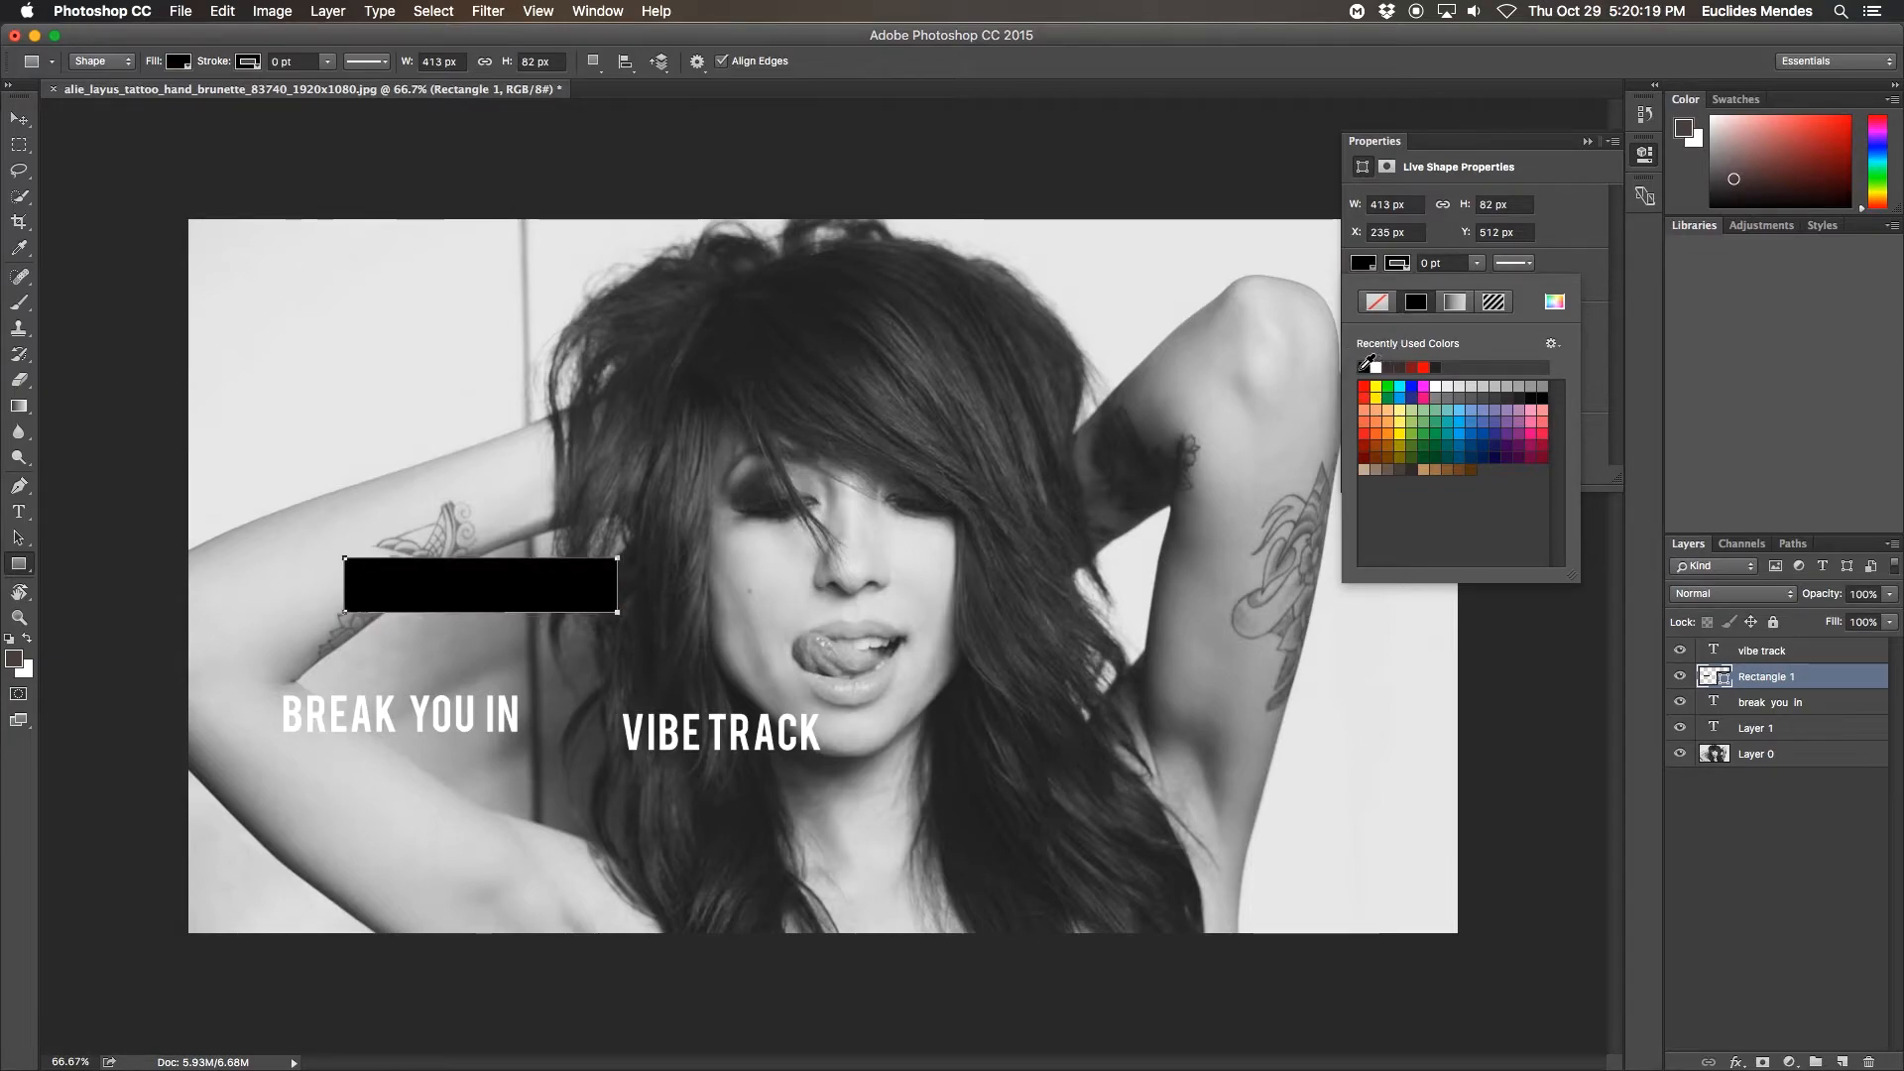
pyautogui.click(1376, 368)
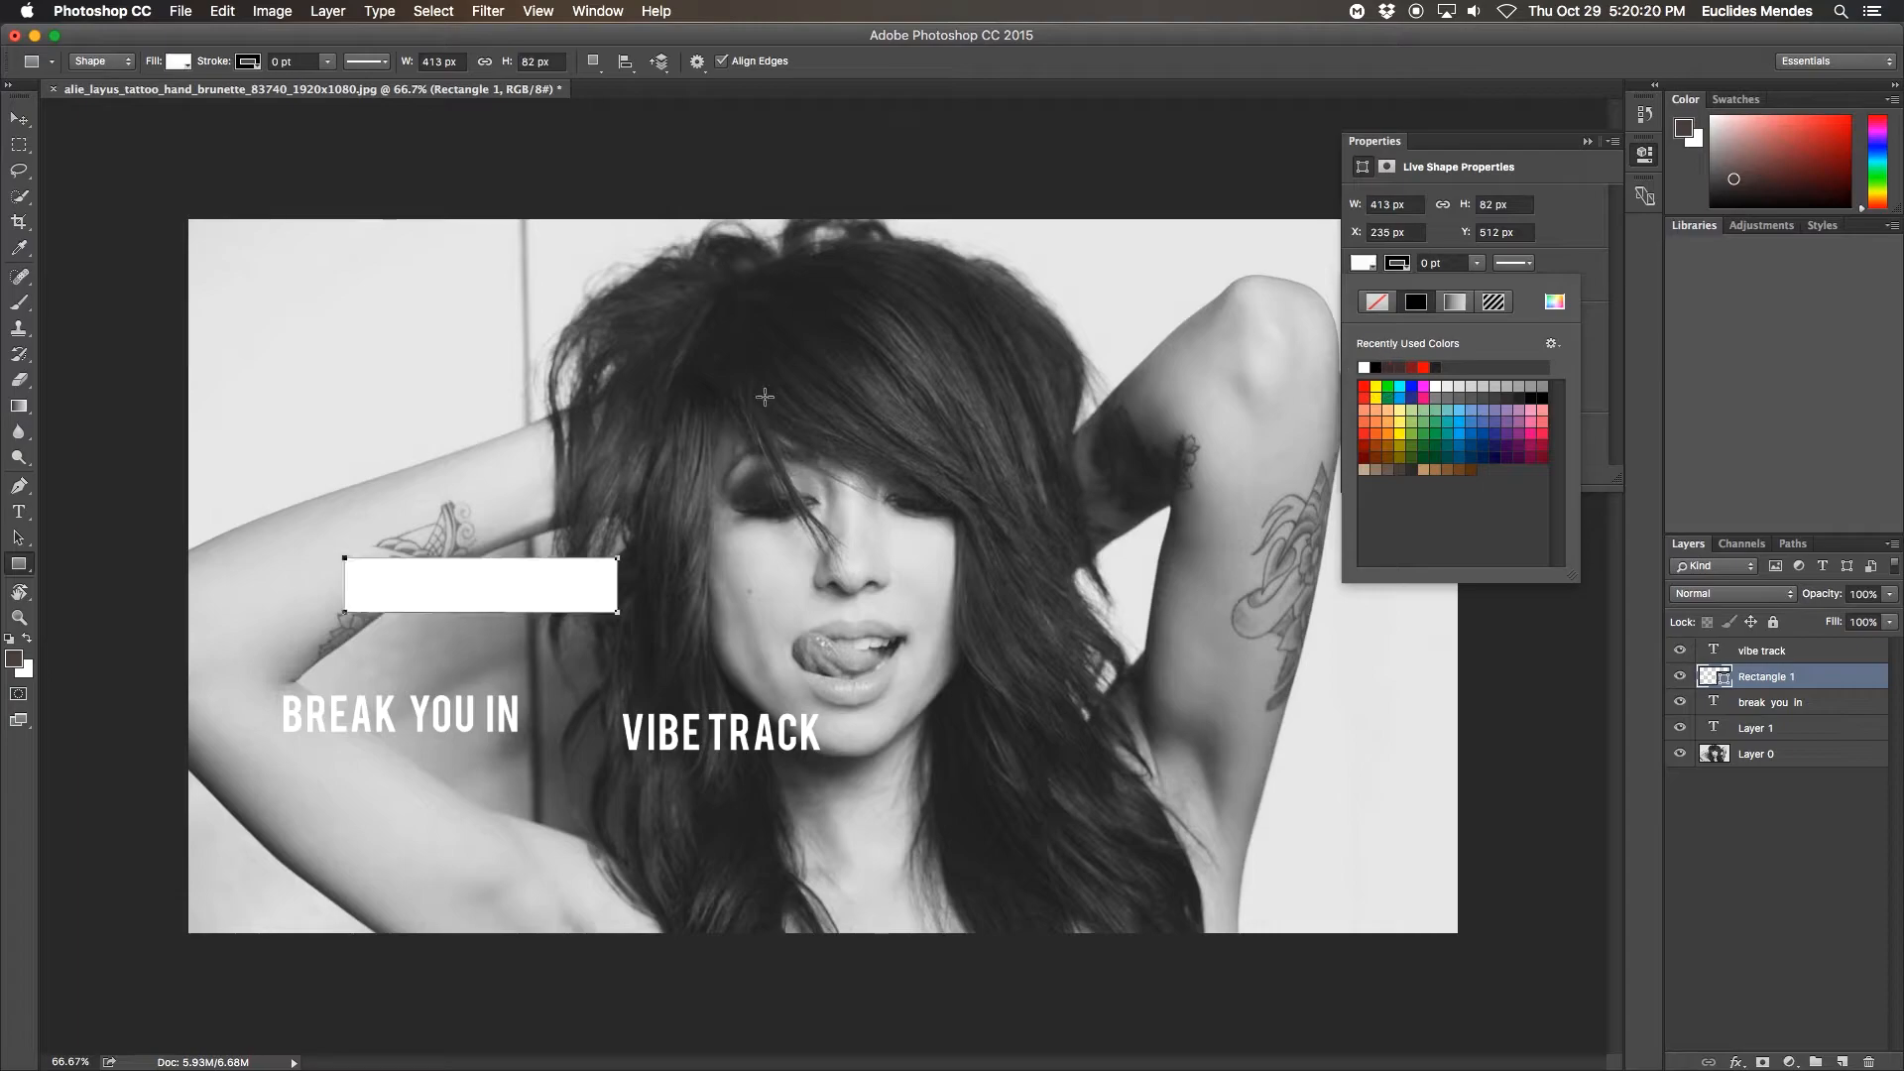
pyautogui.click(21, 124)
pyautogui.moveTo(517, 592); pyautogui.dragTo(426, 815)
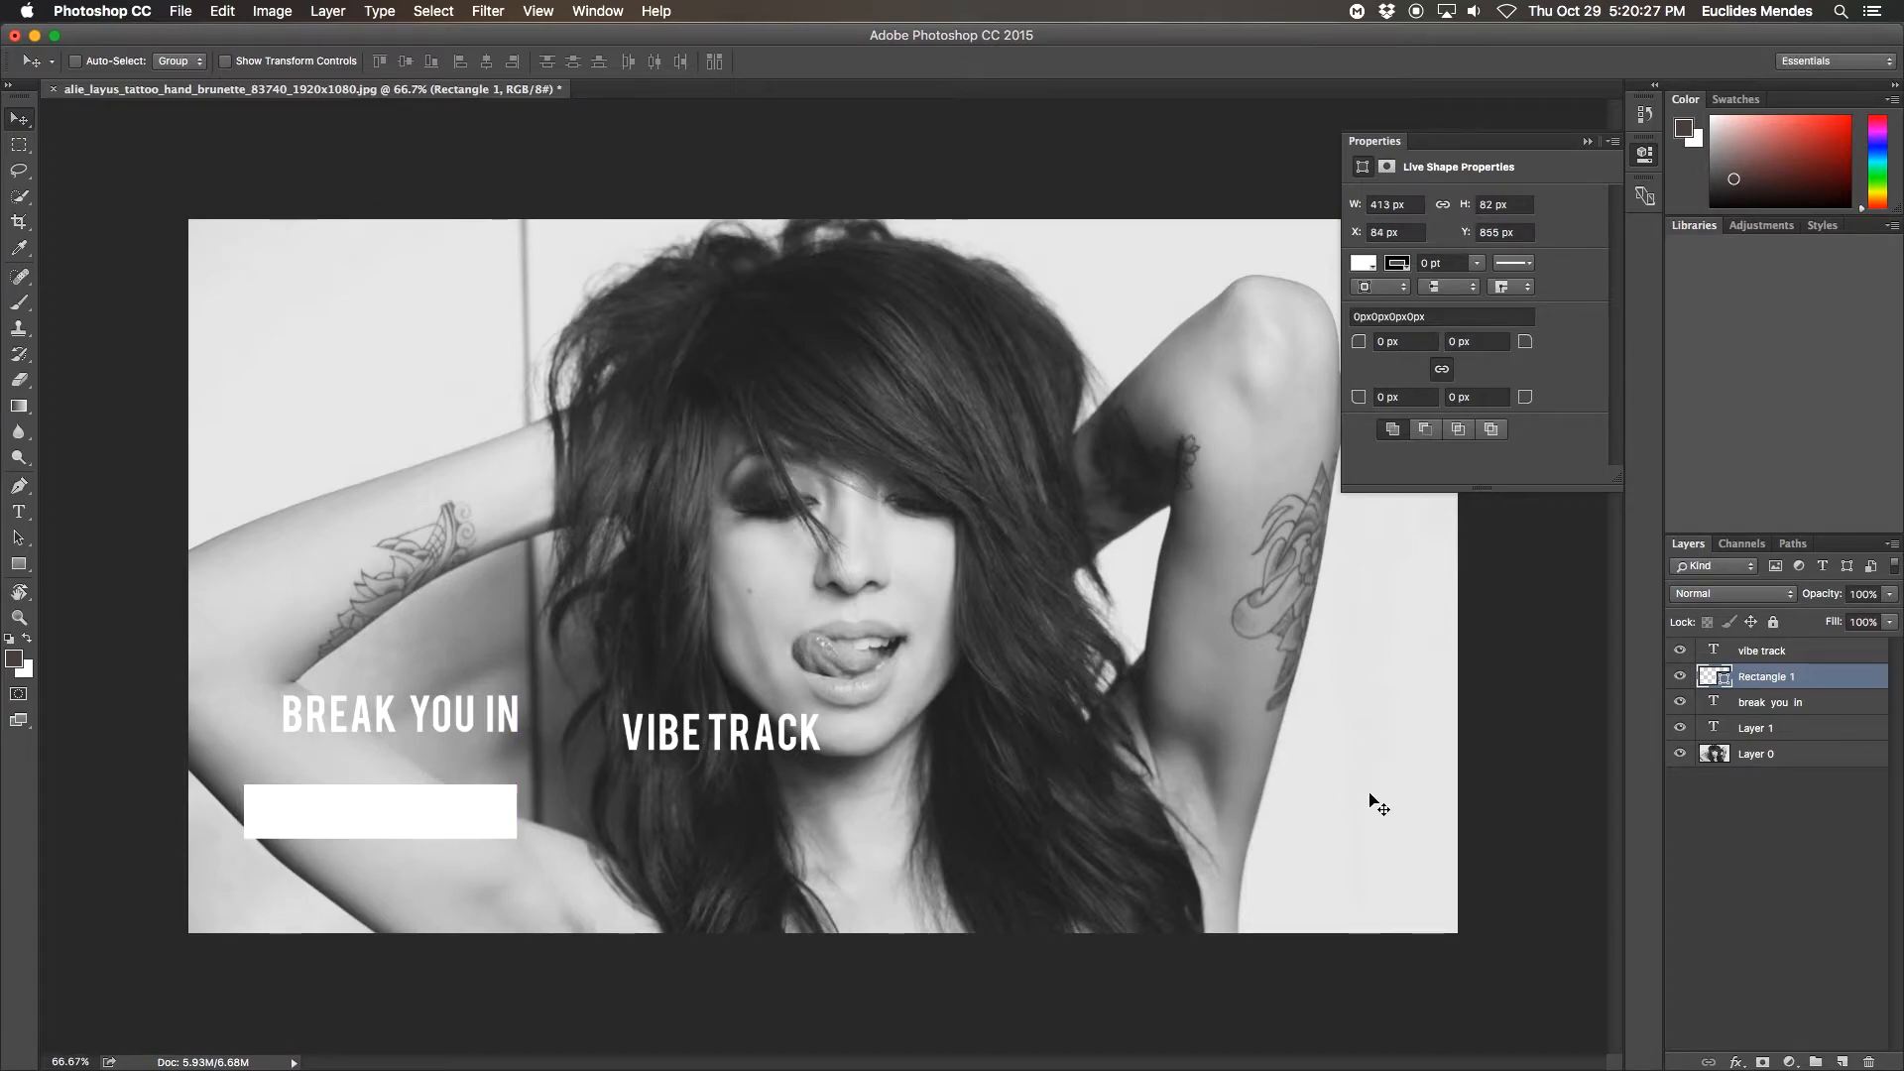
# Step: Change the colour of the "BREAK YOU IN" text to black
pyautogui.click(1793, 706)
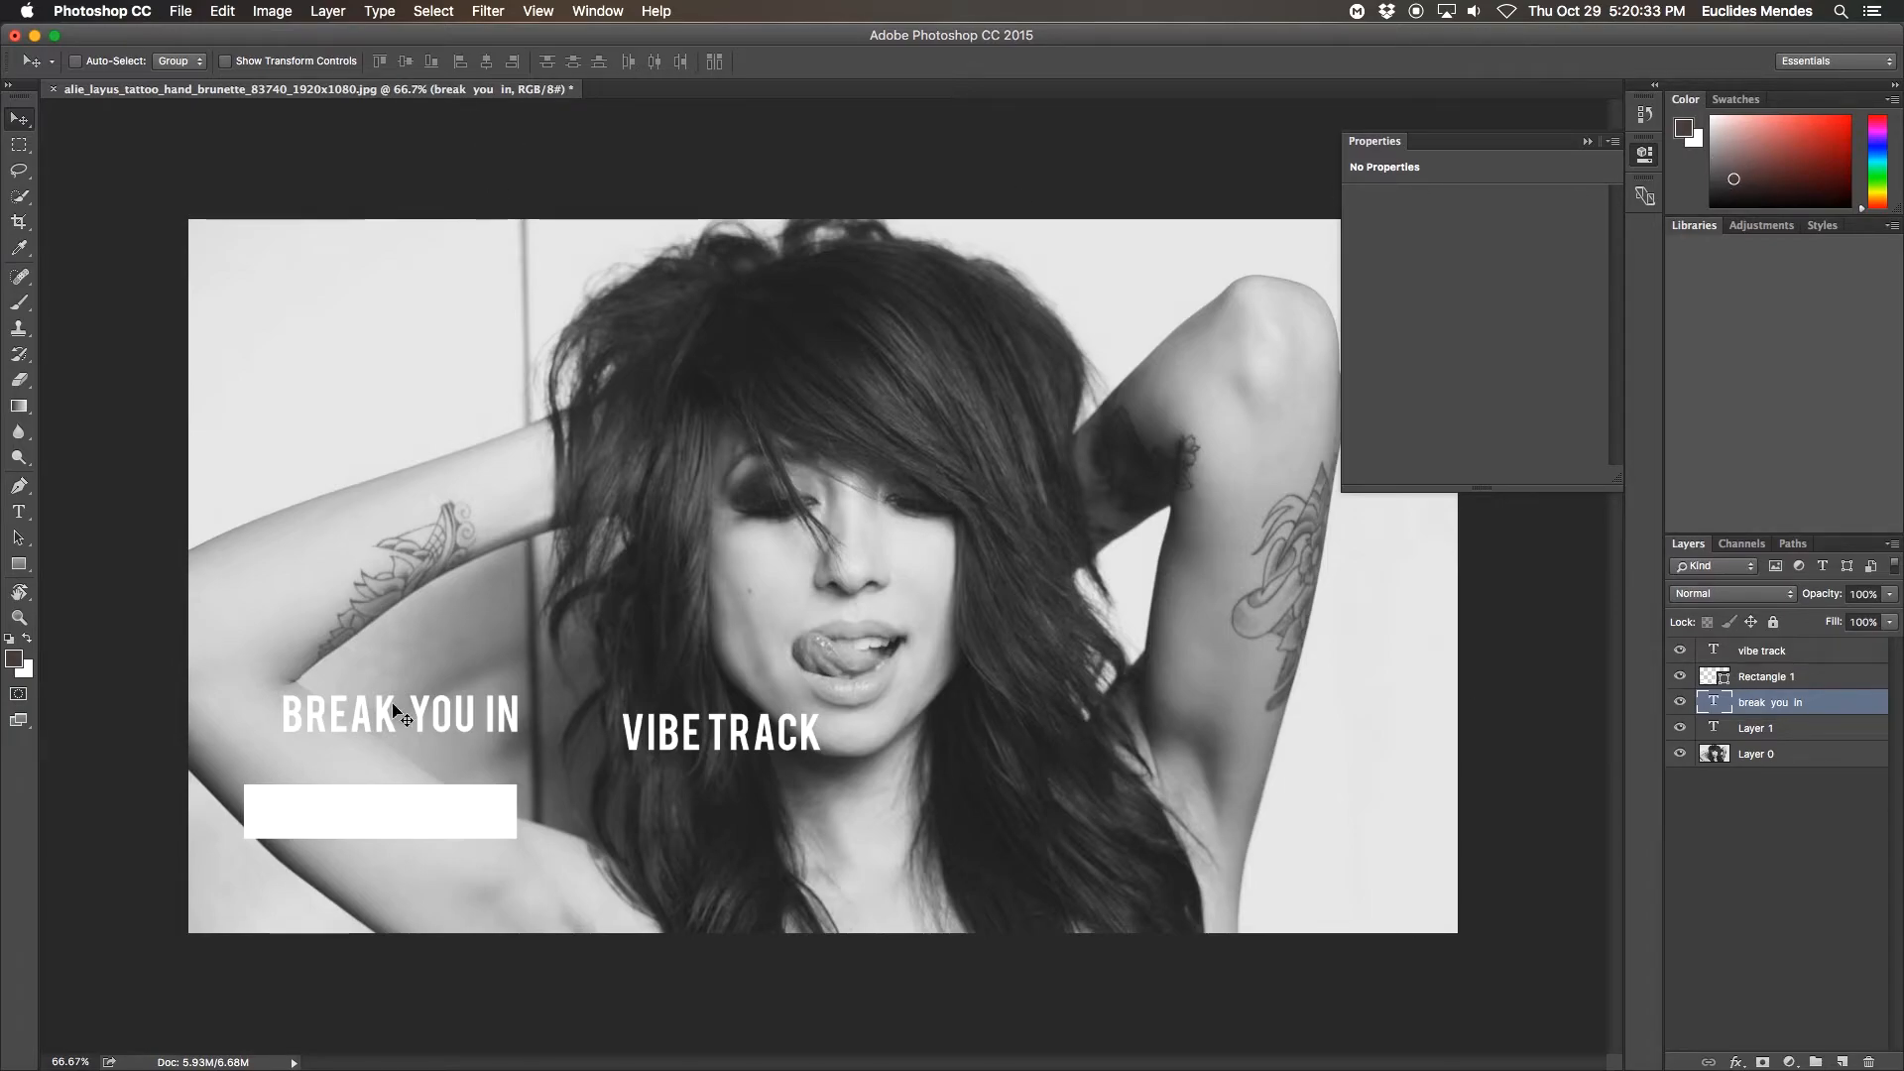
pyautogui.click(18, 512)
pyautogui.click(288, 710)
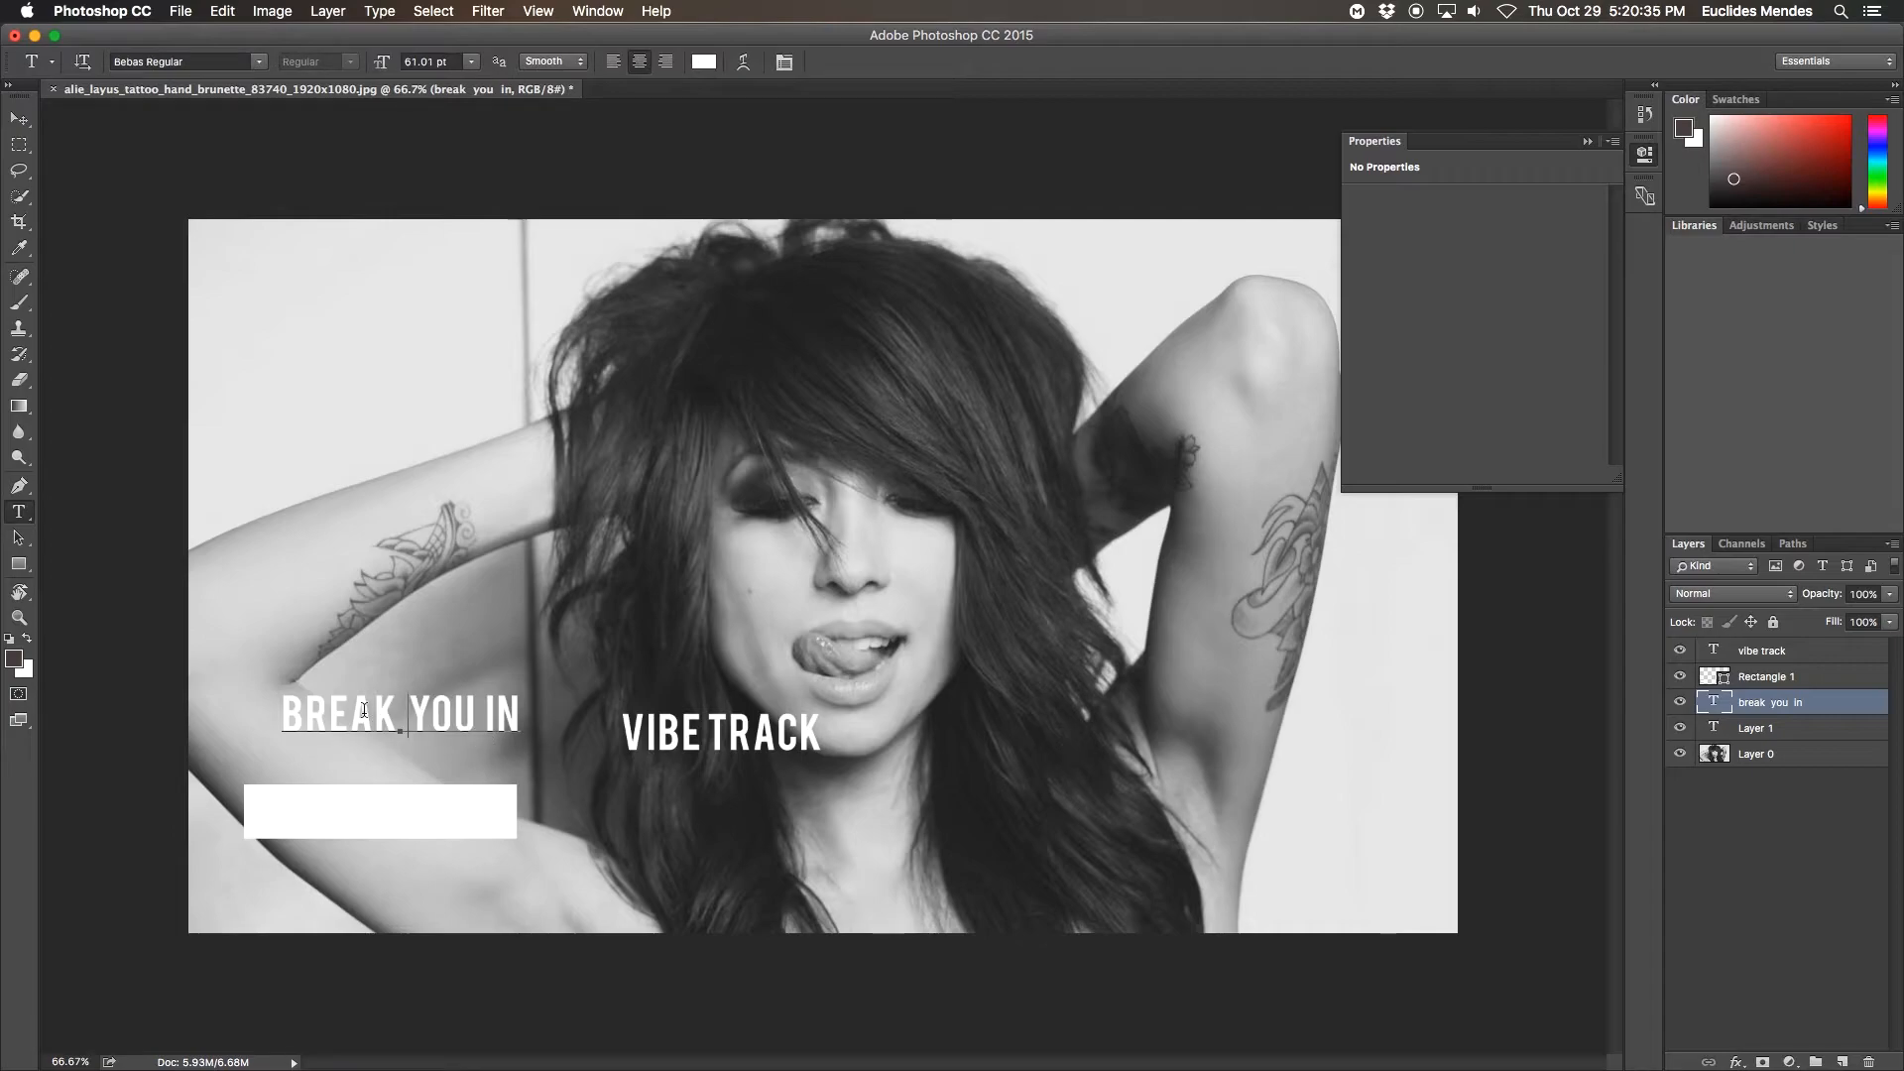
pyautogui.moveTo(289, 710); pyautogui.dragTo(520, 714)
pyautogui.click(704, 61)
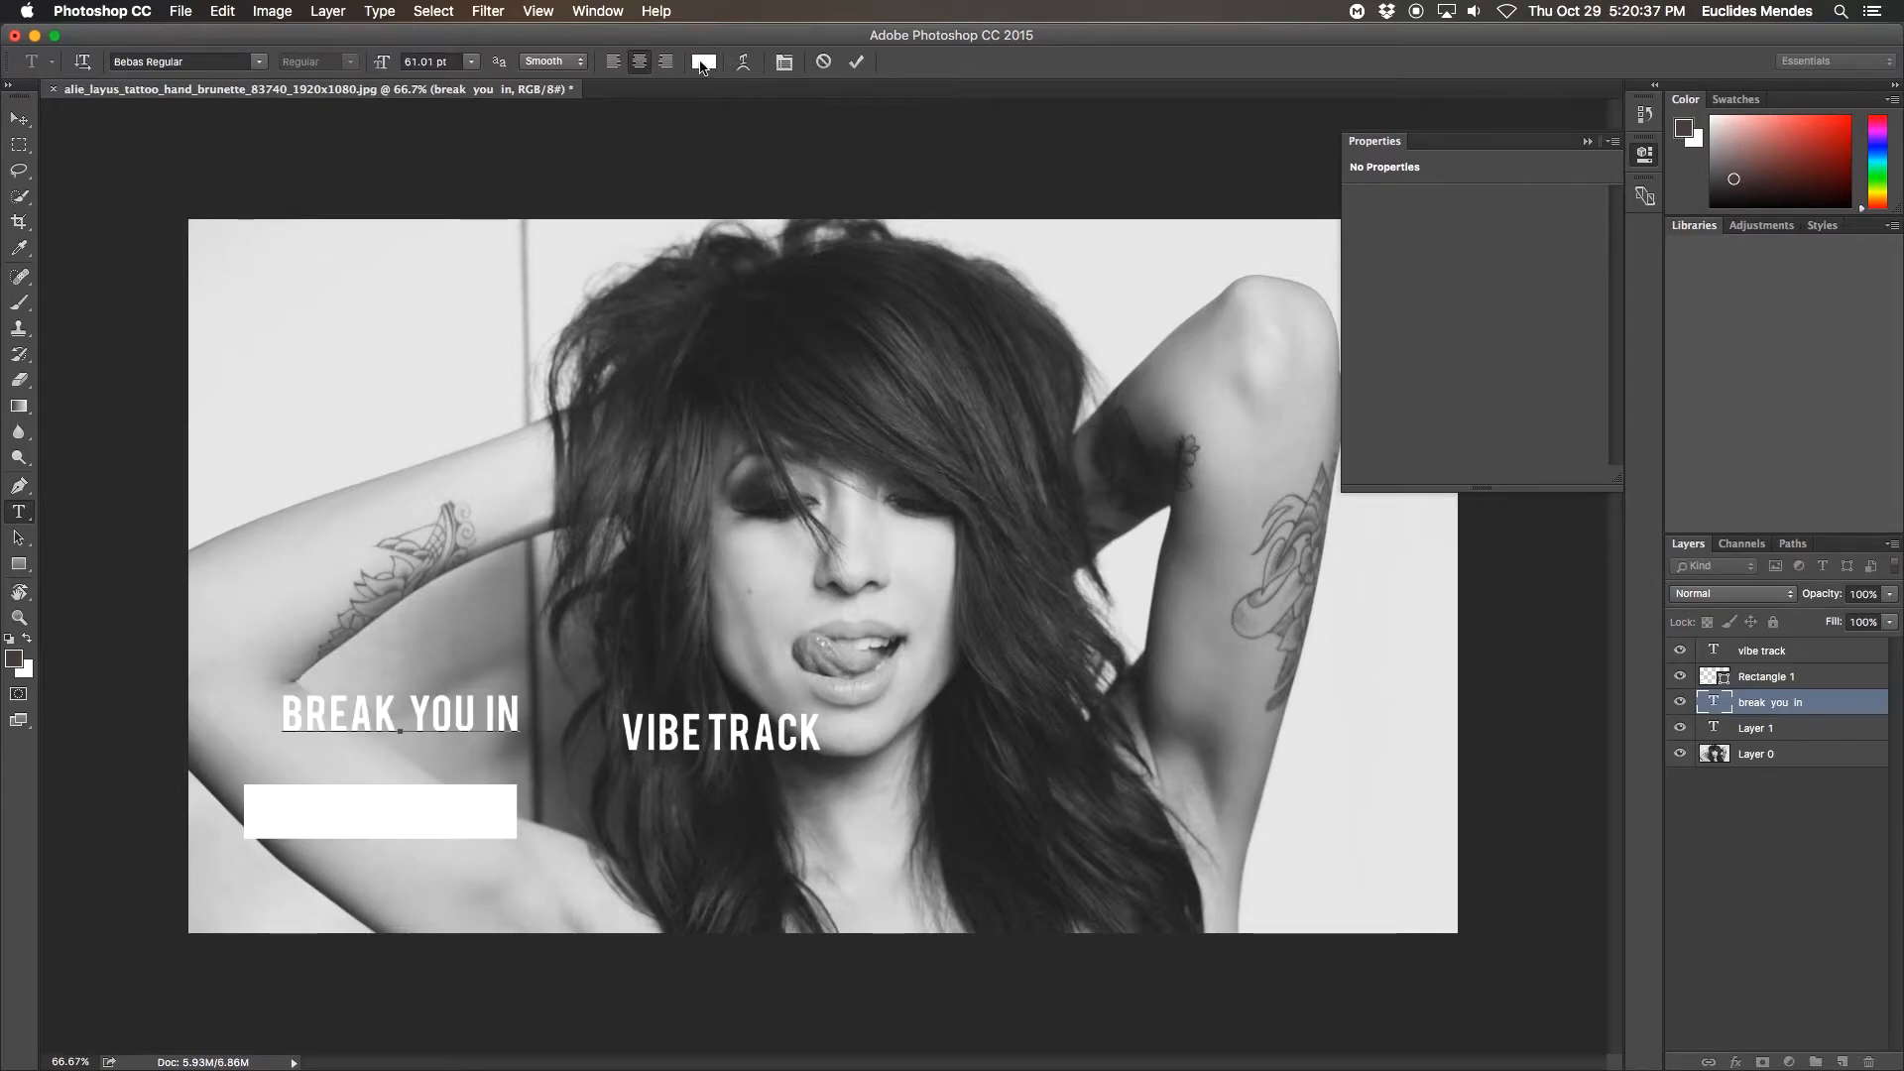
pyautogui.moveTo(941, 404); pyautogui.dragTo(888, 561)
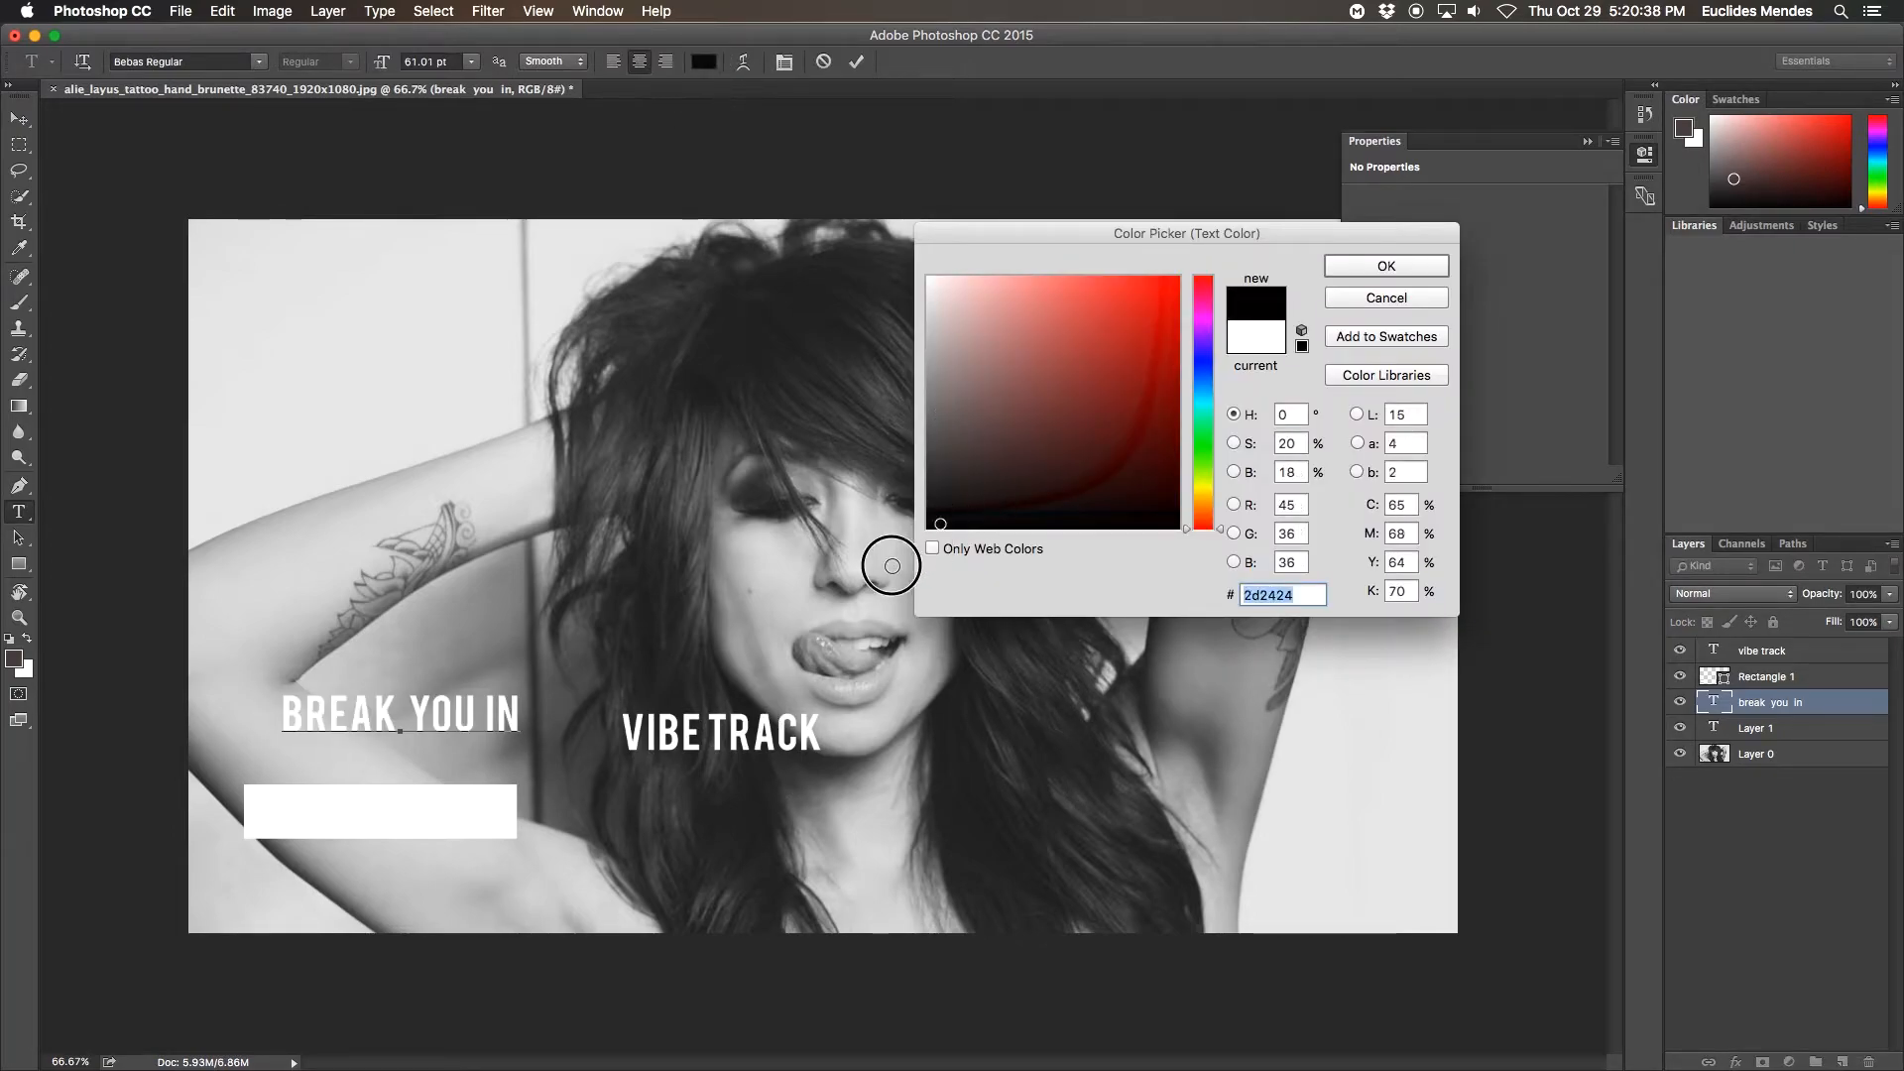
pyautogui.click(1385, 268)
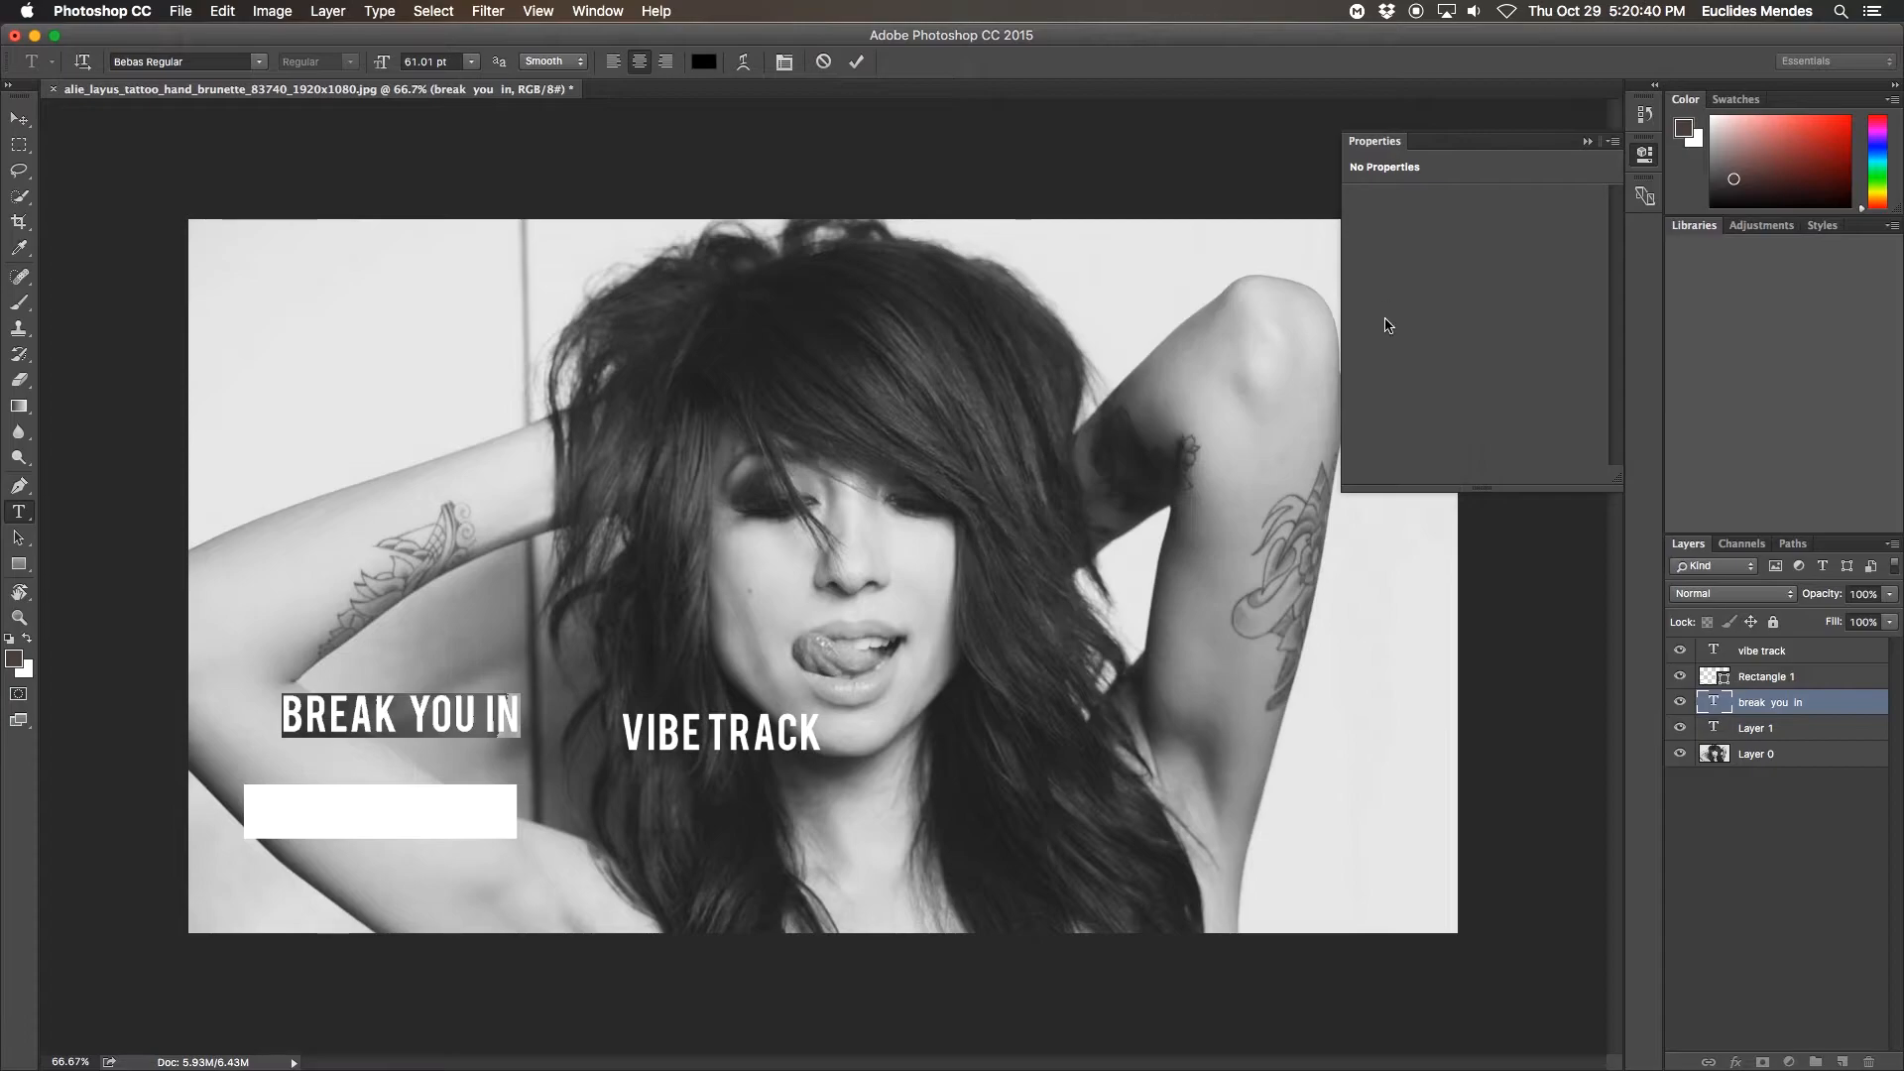
pyautogui.click(15, 120)
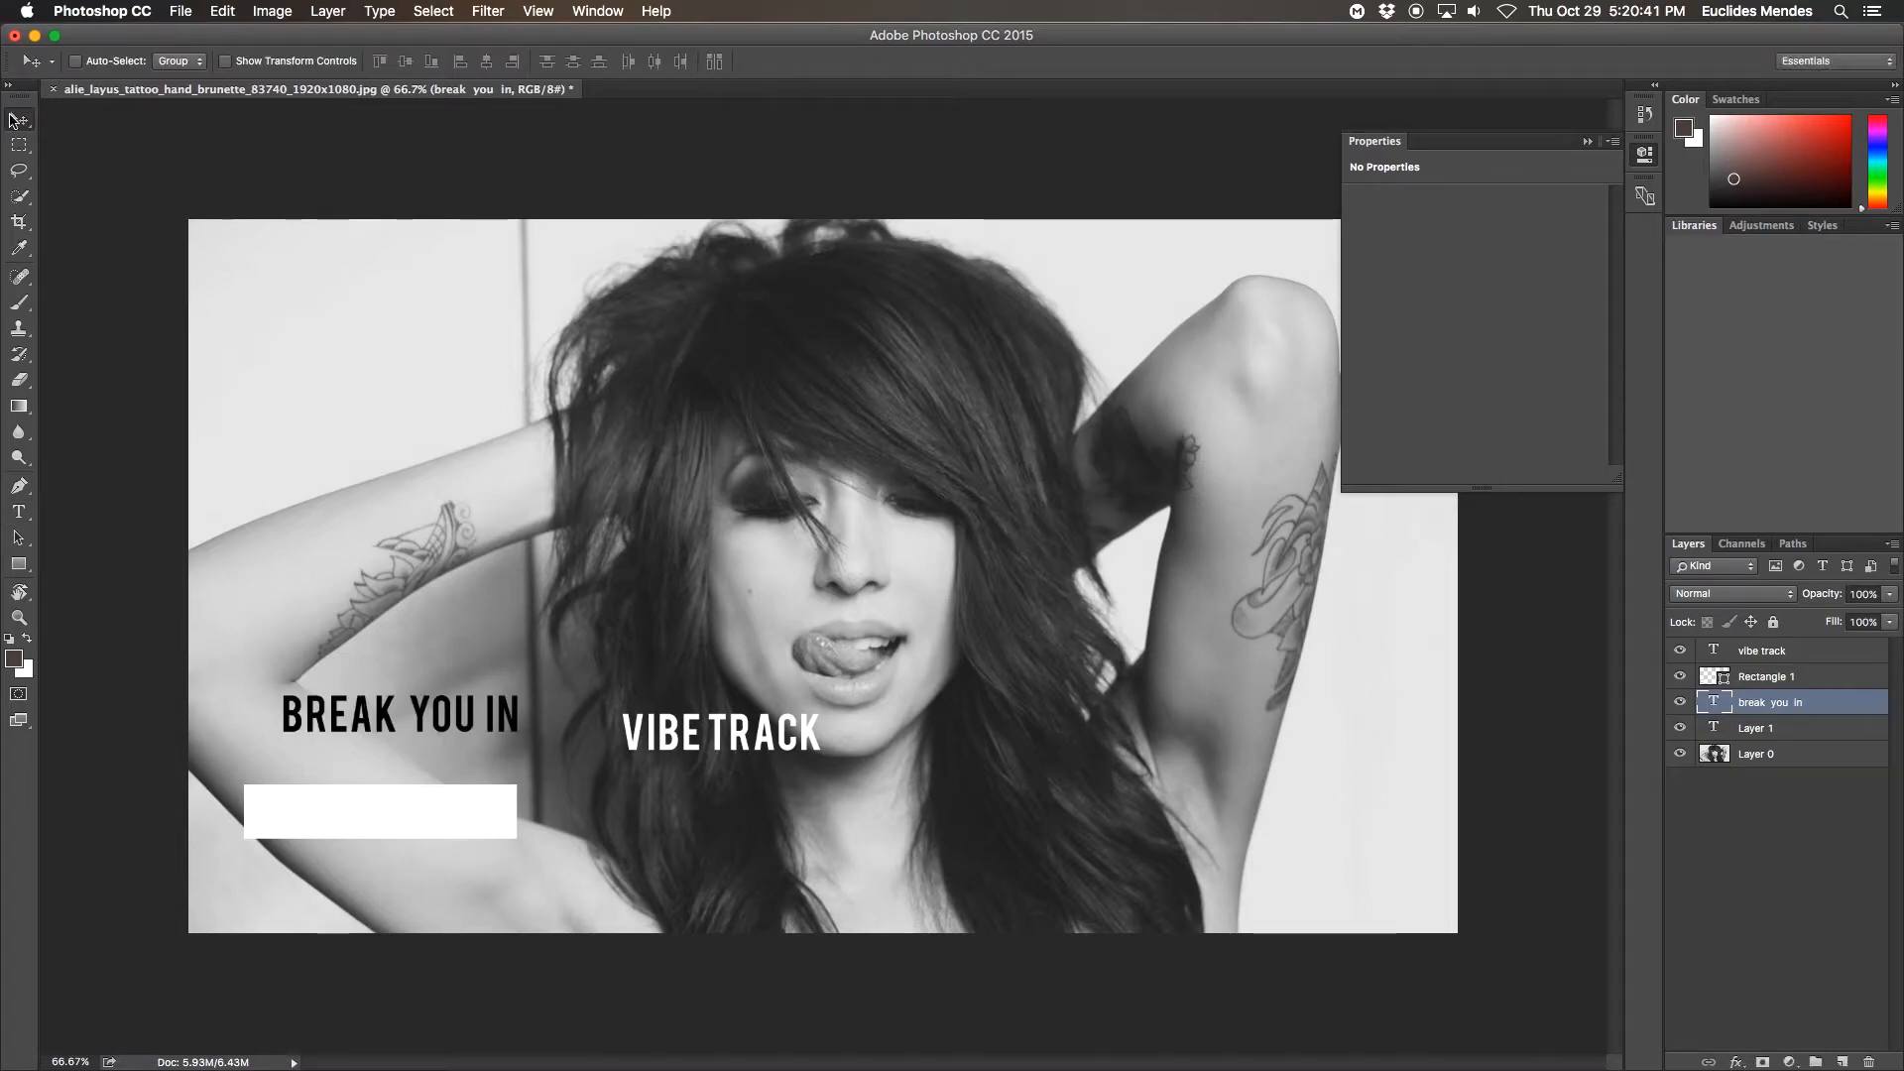
# Step: Put the white rectangle's layer beneath the "break you in" text layer and place the text centrally on the rectangle
pyautogui.click(1757, 679)
pyautogui.moveTo(1756, 681); pyautogui.dragTo(1758, 712)
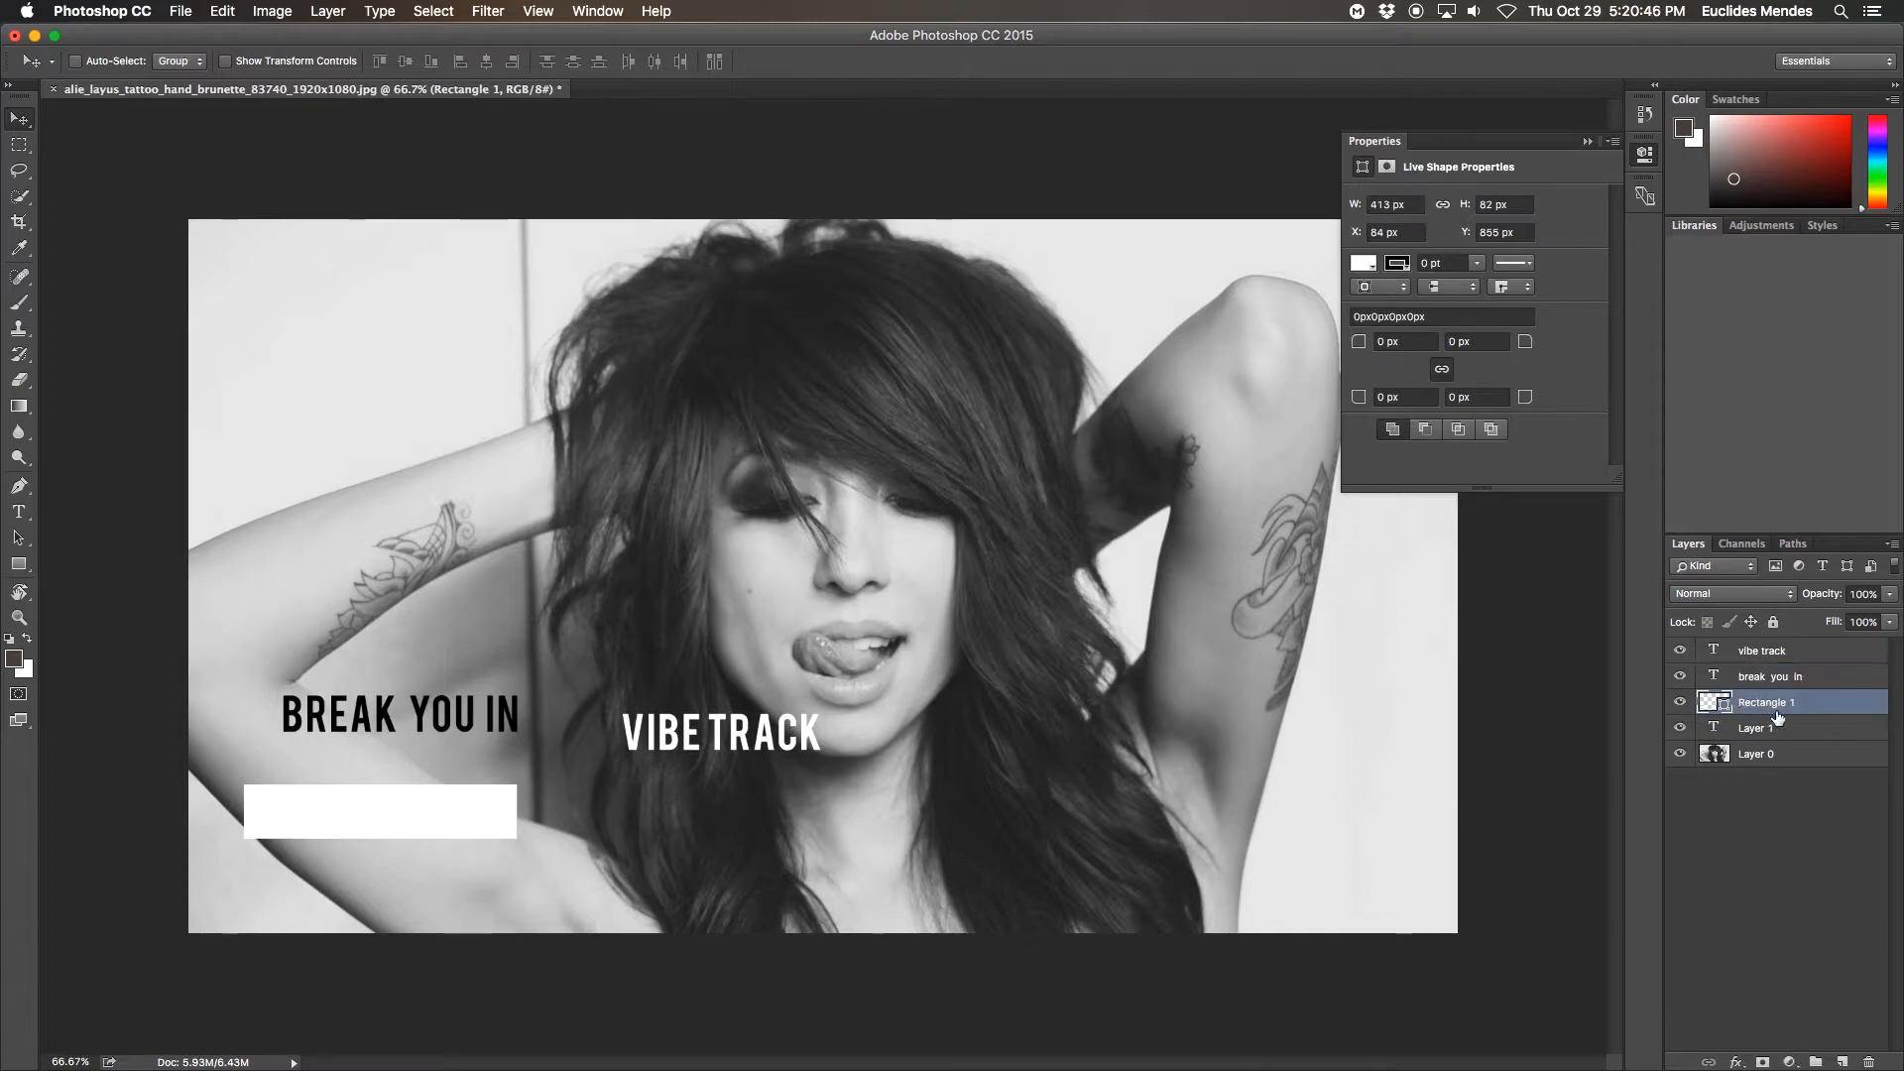
pyautogui.click(1771, 677)
pyautogui.moveTo(425, 723); pyautogui.dragTo(413, 823)
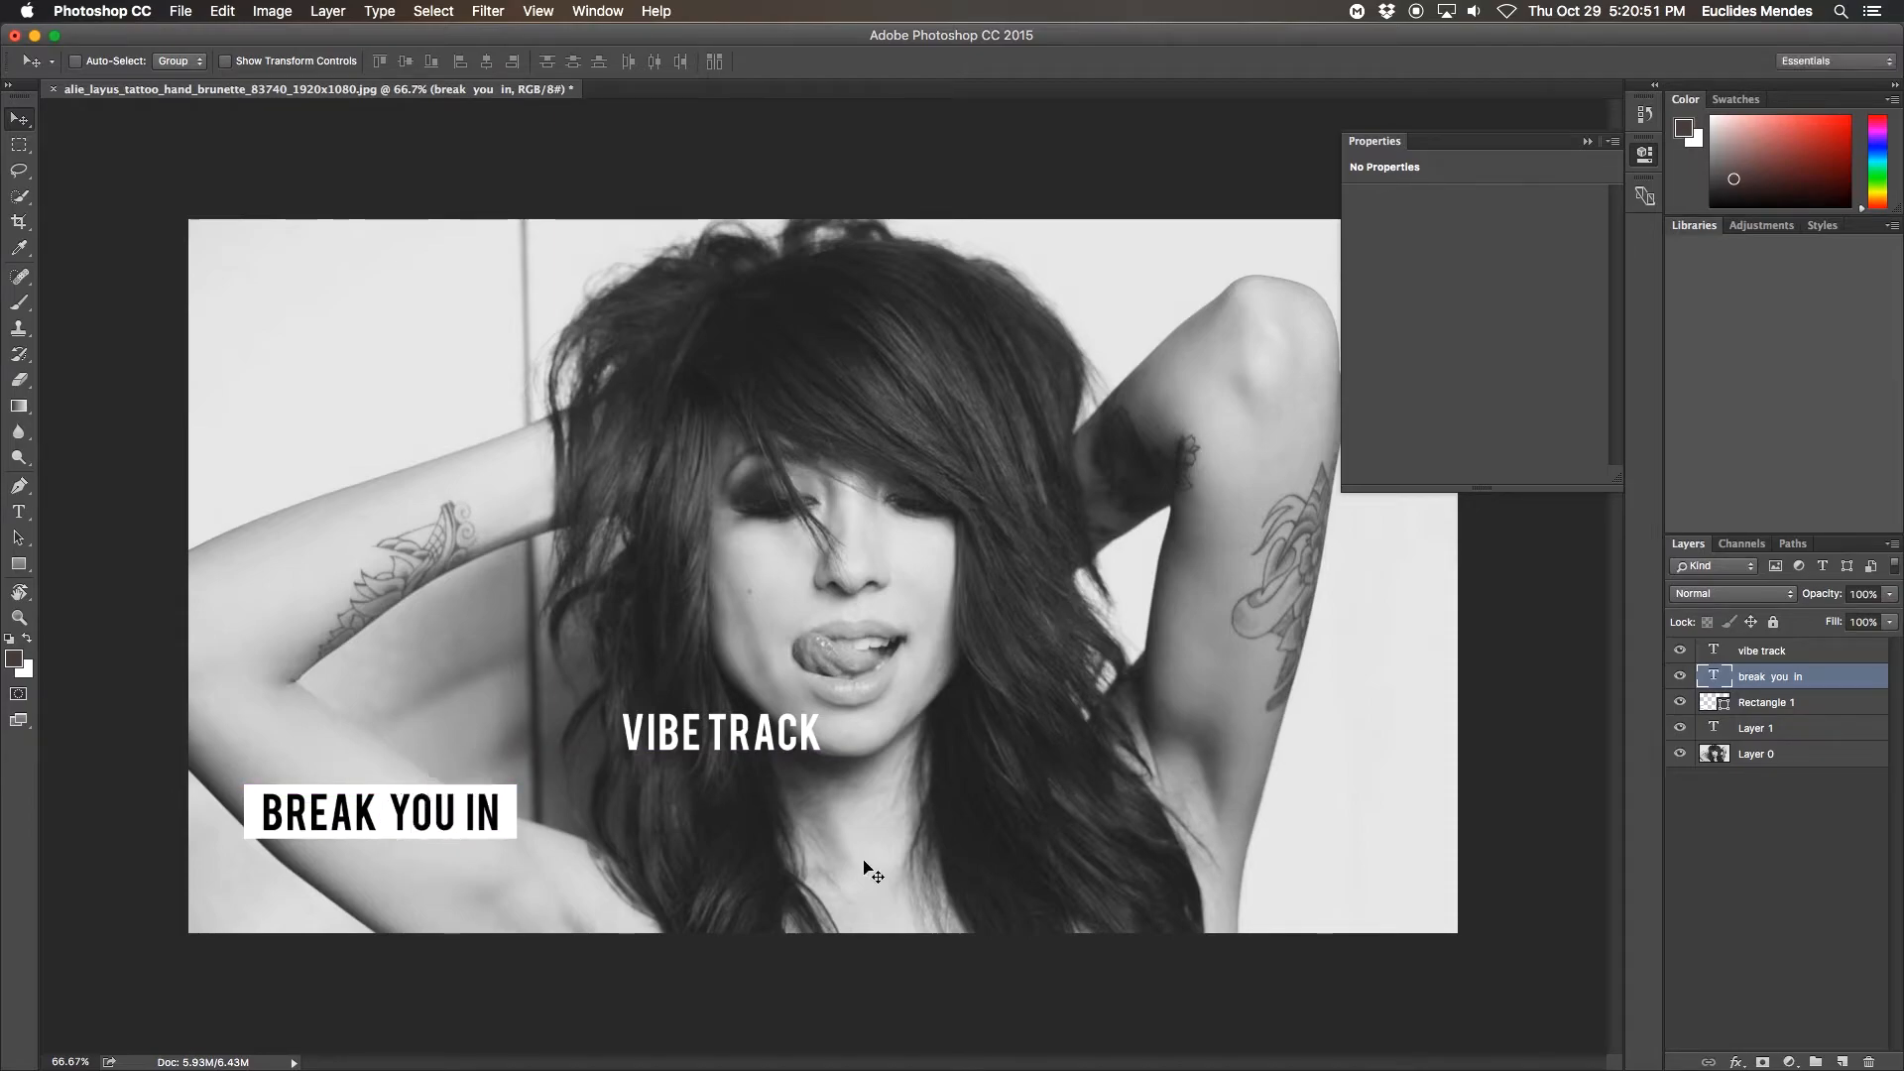
# Step: Convert the "break you in" text to a smart object and move it together with its rectangle to about X 45 px, Y 854 px
pyautogui.rightClick(1785, 685)
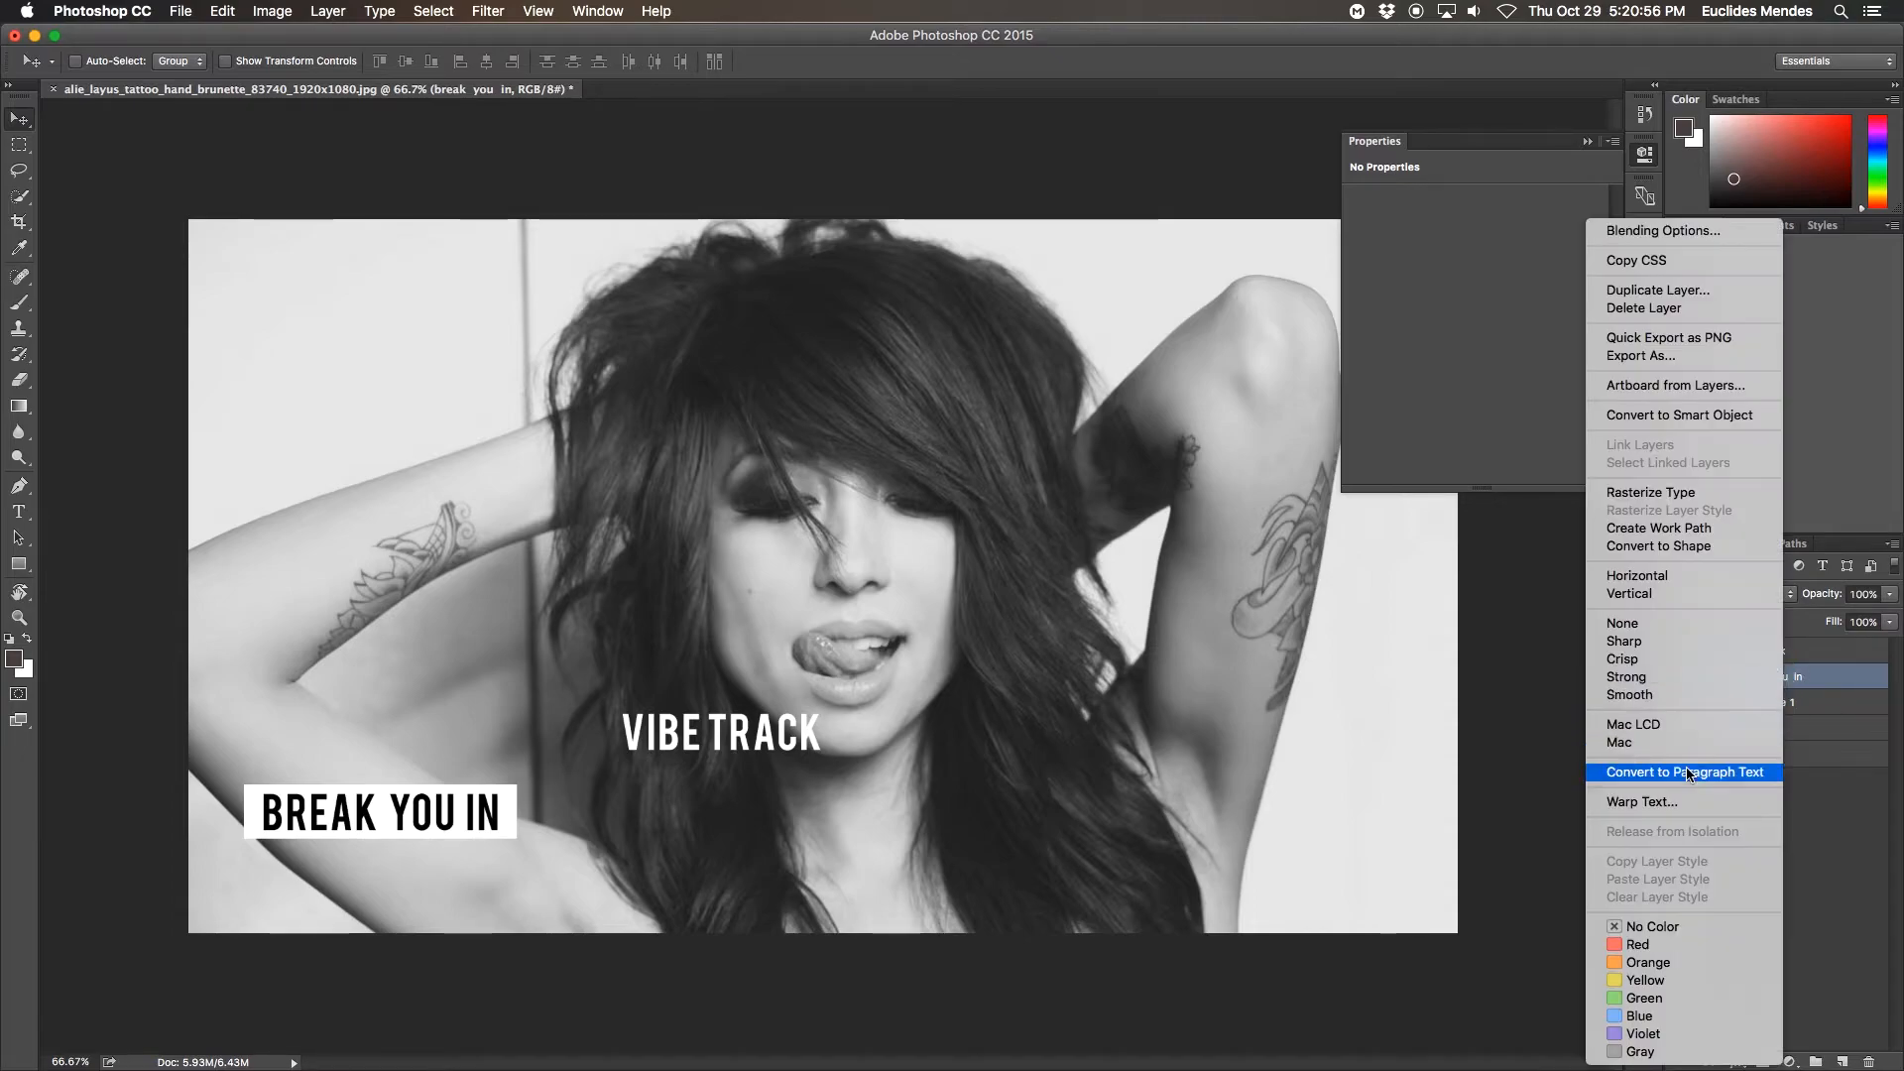
pyautogui.click(1705, 414)
pyautogui.keyDown('shift'); pyautogui.click(1770, 707); pyautogui.keyUp('shift')
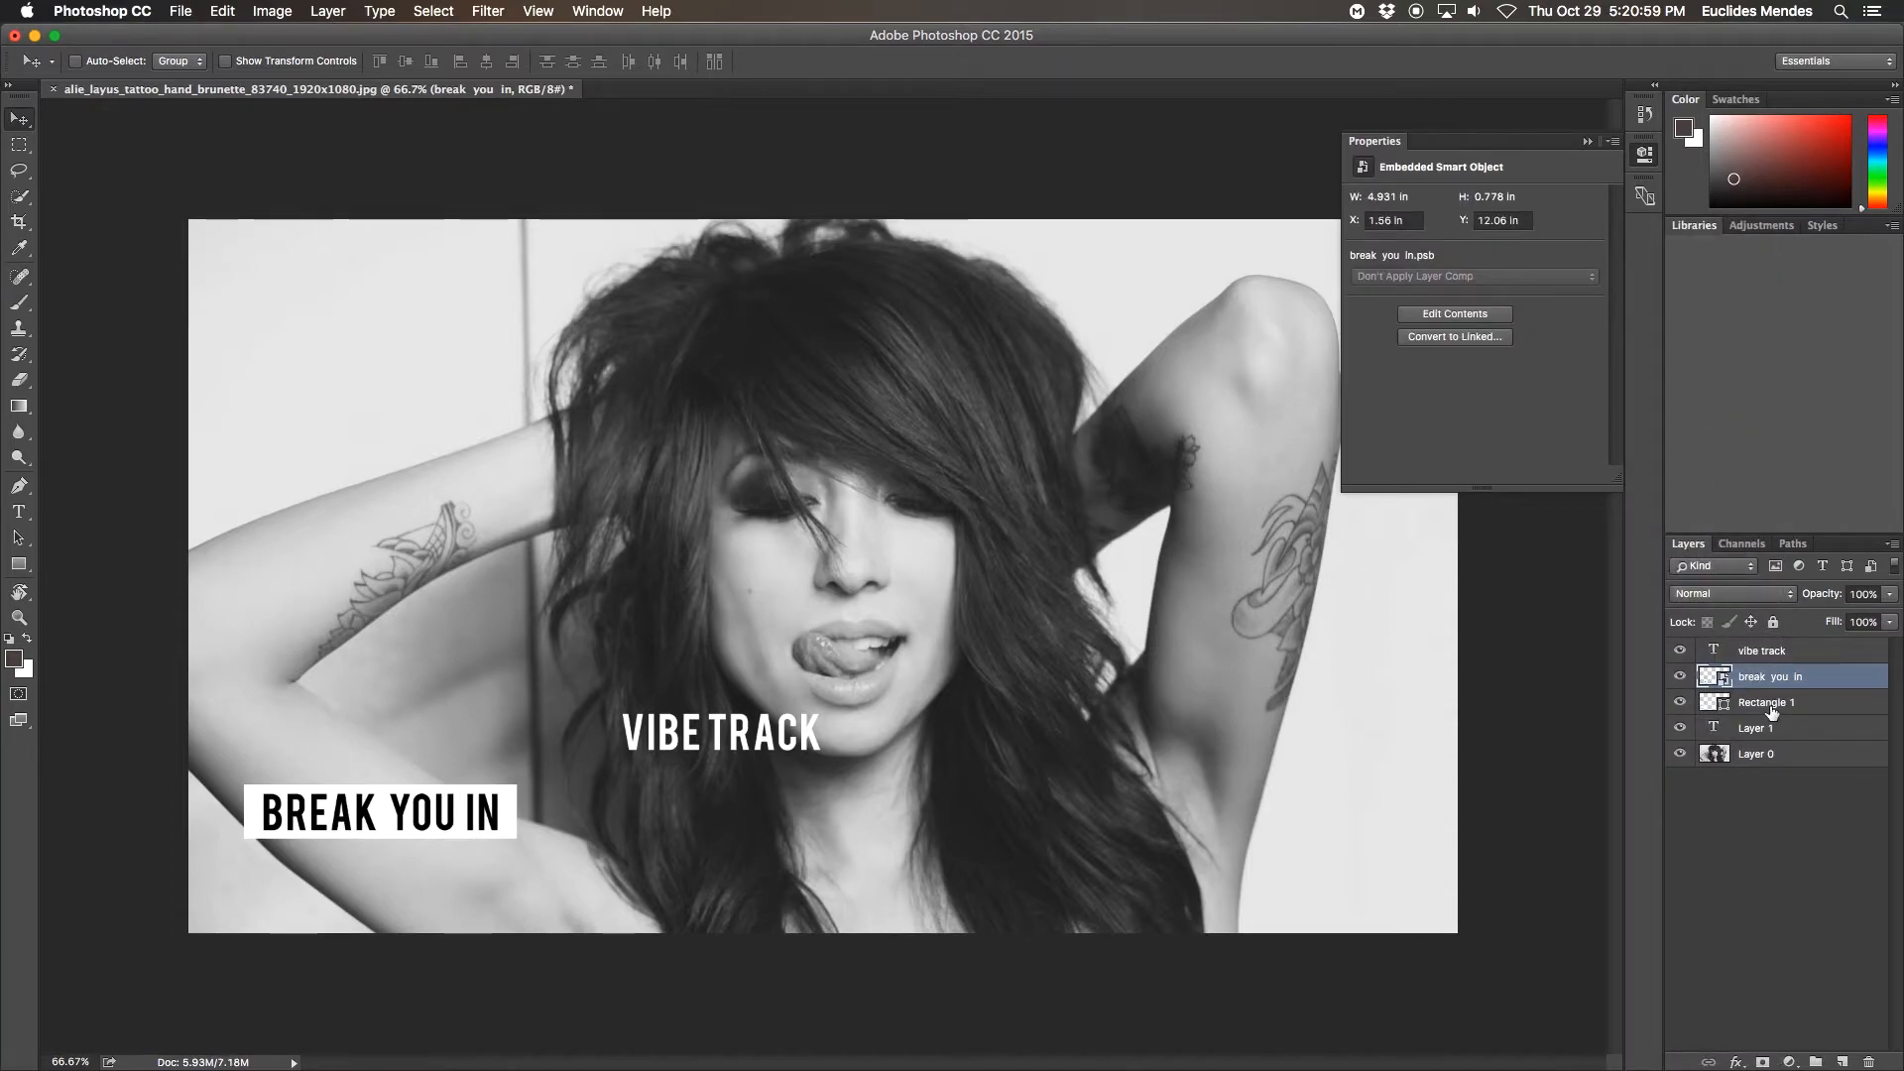
pyautogui.click(409, 64)
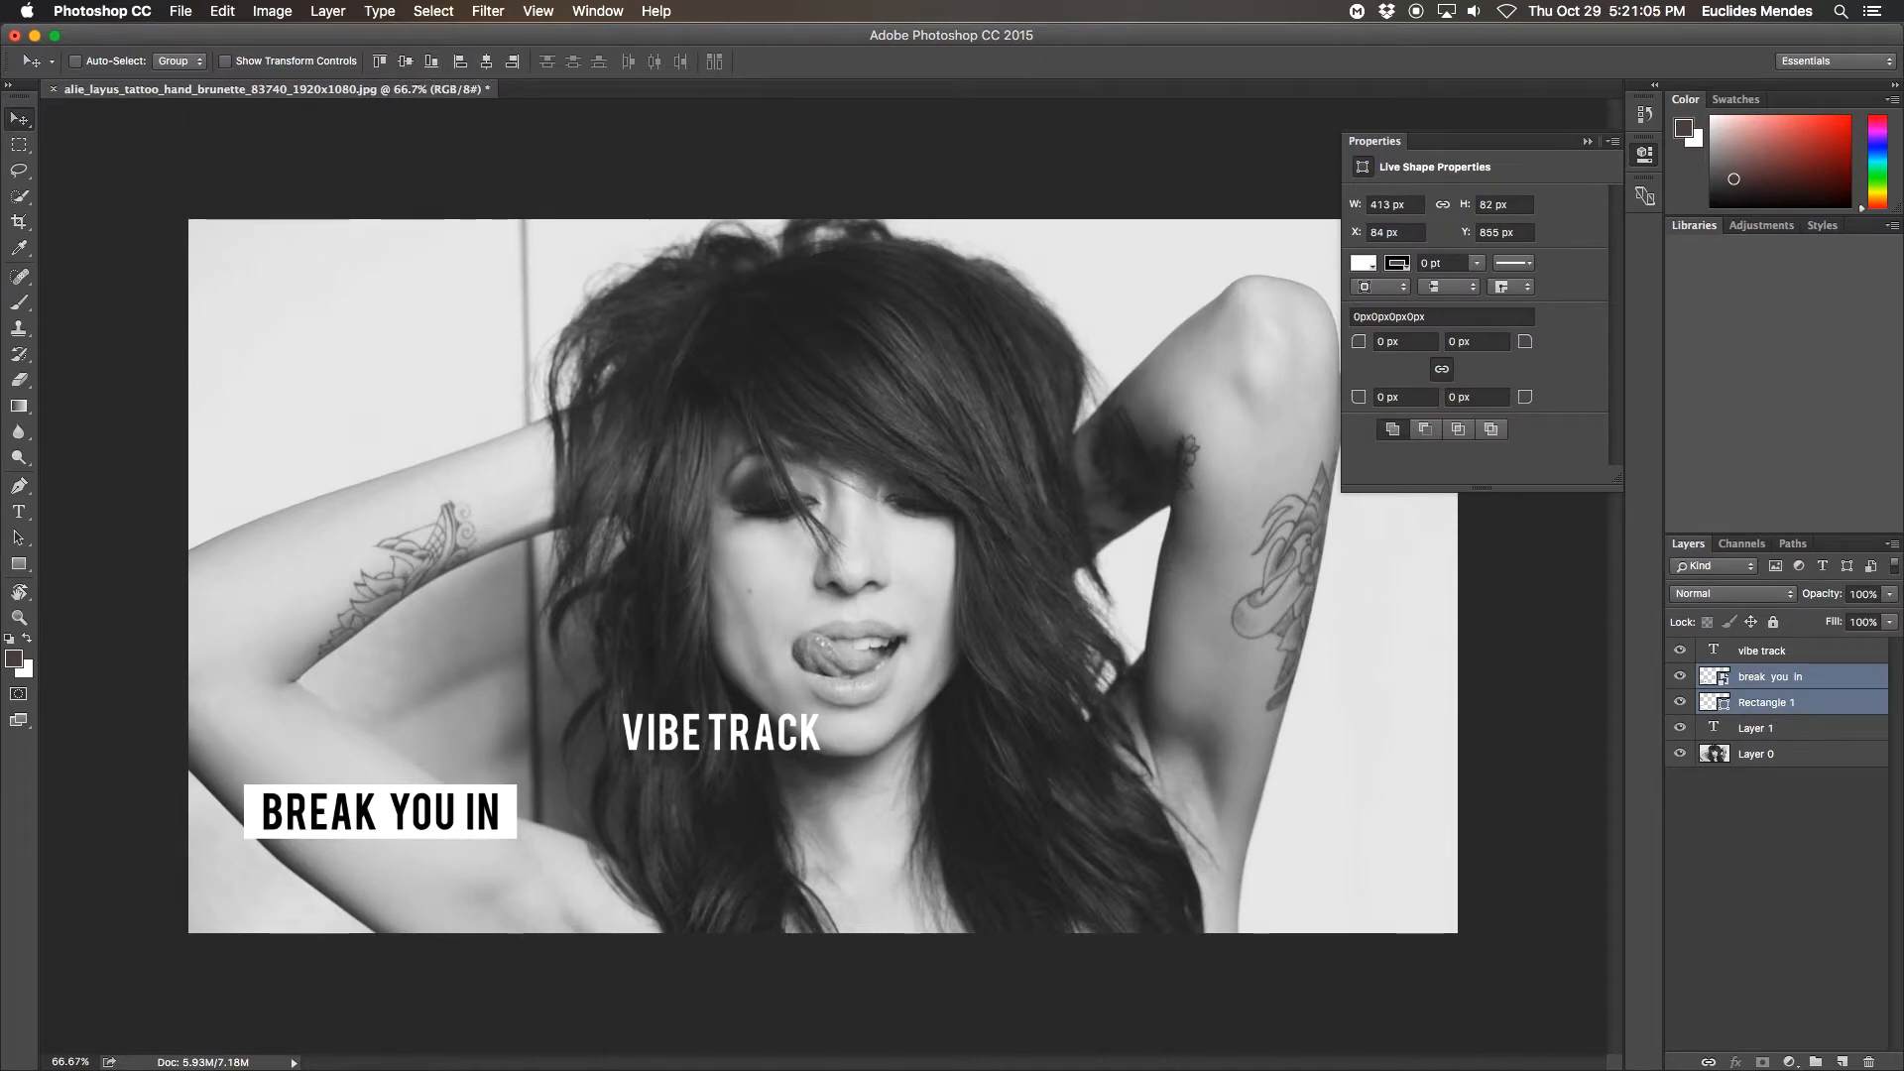
pyautogui.moveTo(392, 819)
pyautogui.mouseDown()
pyautogui.moveTo(374, 861)
pyautogui.moveTo(366, 812)
pyautogui.mouseUp()
pyautogui.click(1791, 841)
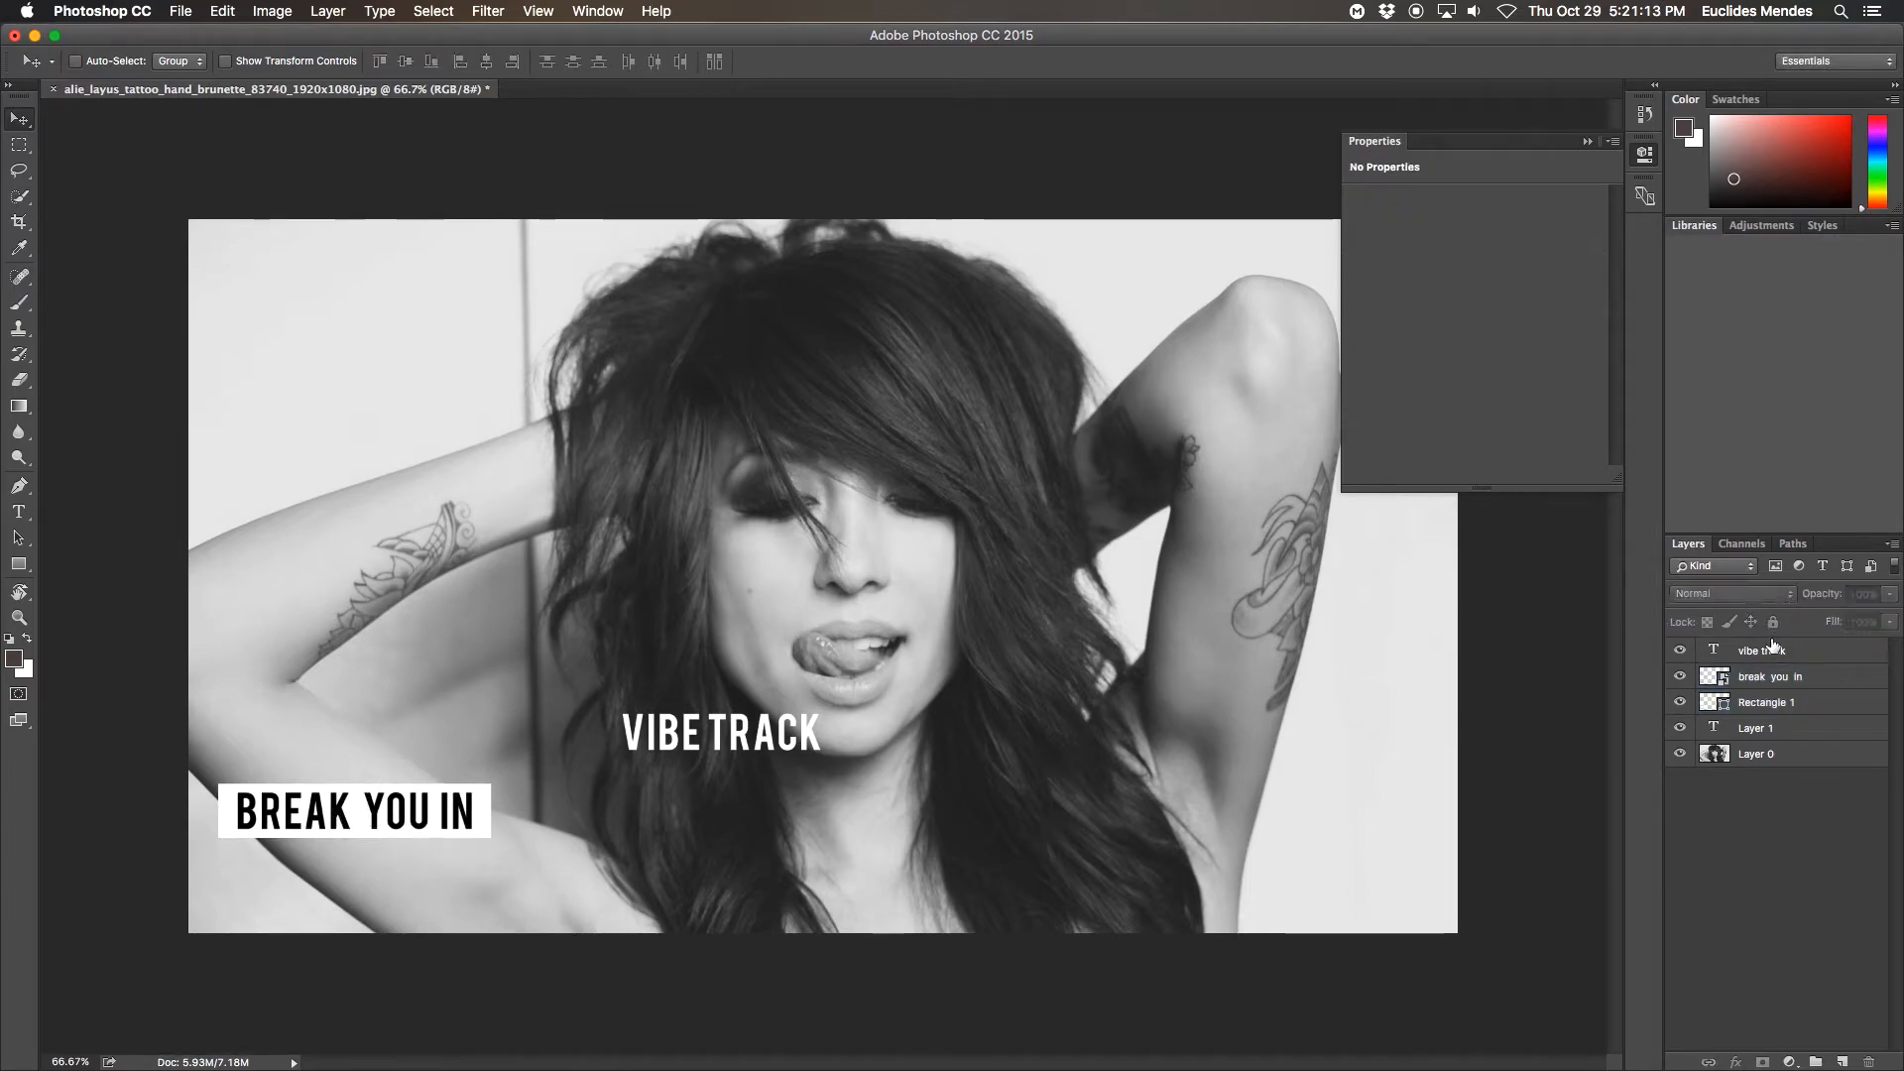
# Step: Duplicate the white rectangle's layer and fill the copy with black
pyautogui.click(1769, 651)
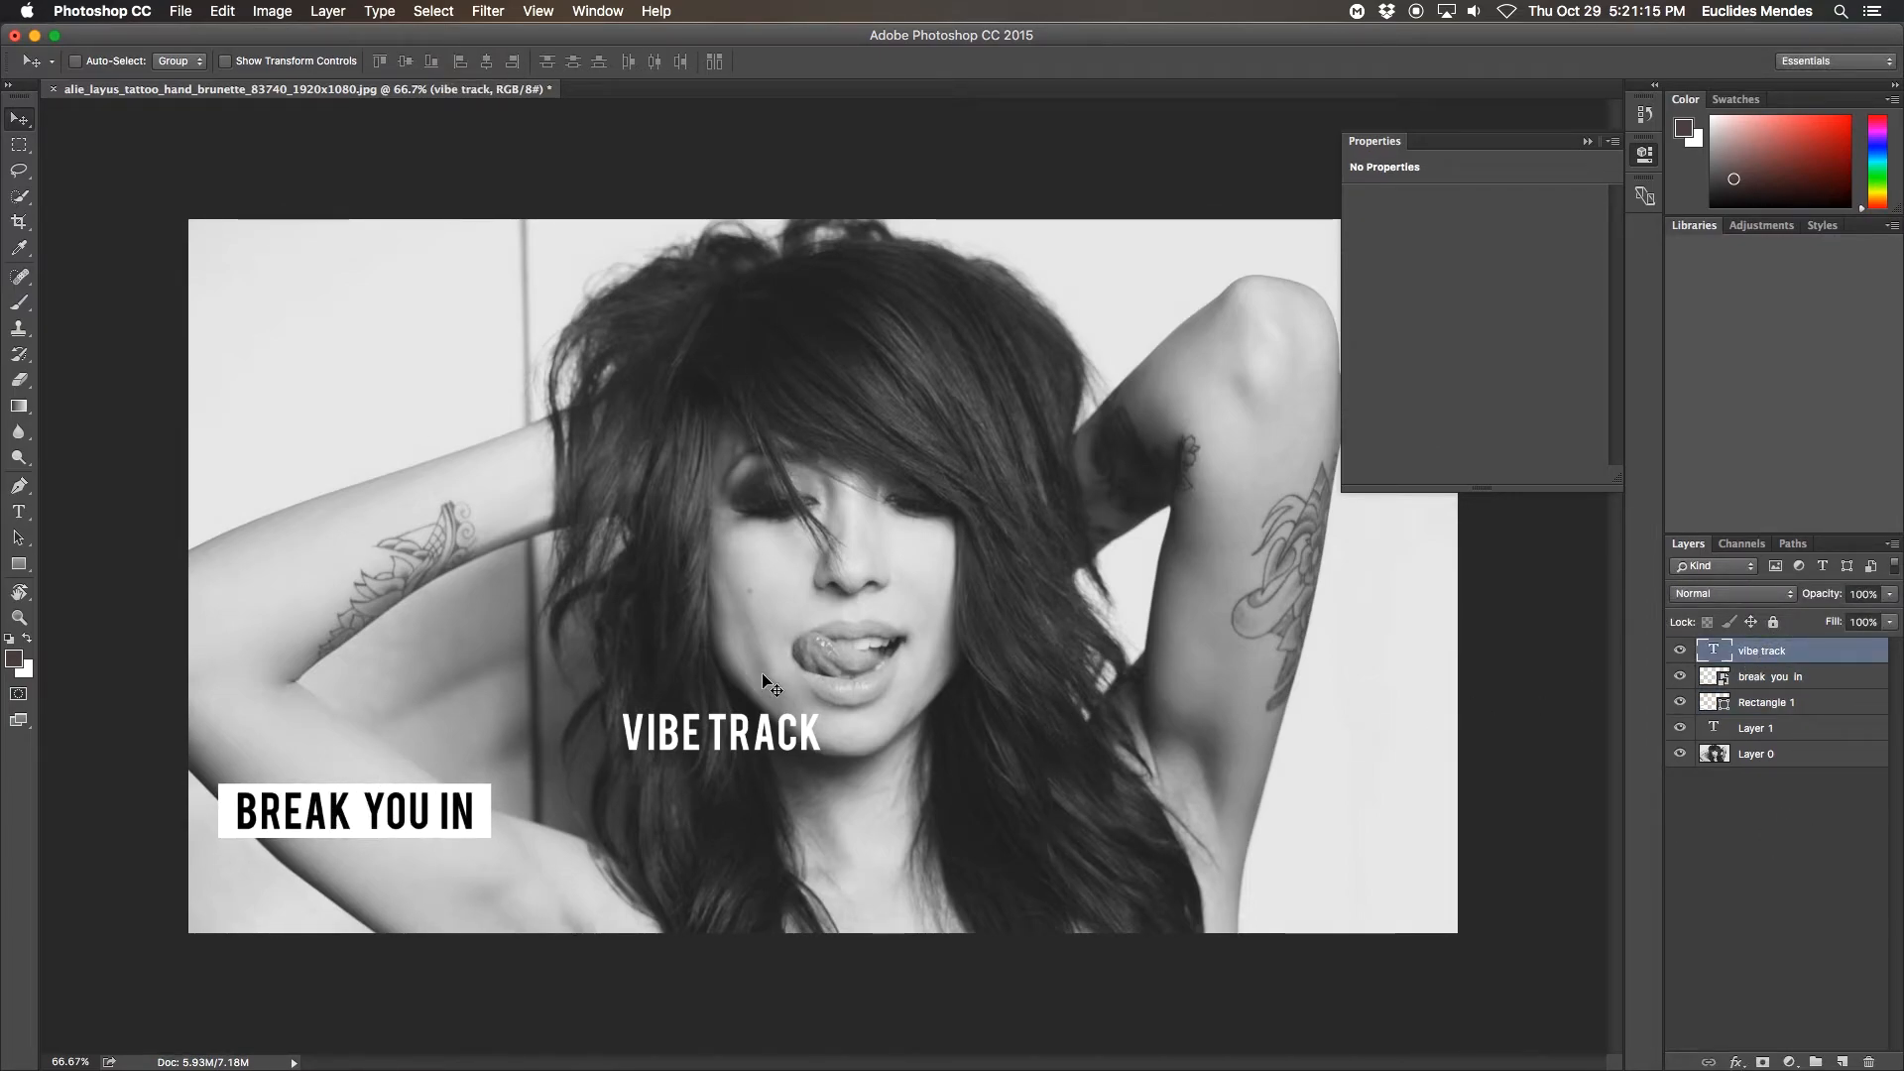
pyautogui.click(1789, 683)
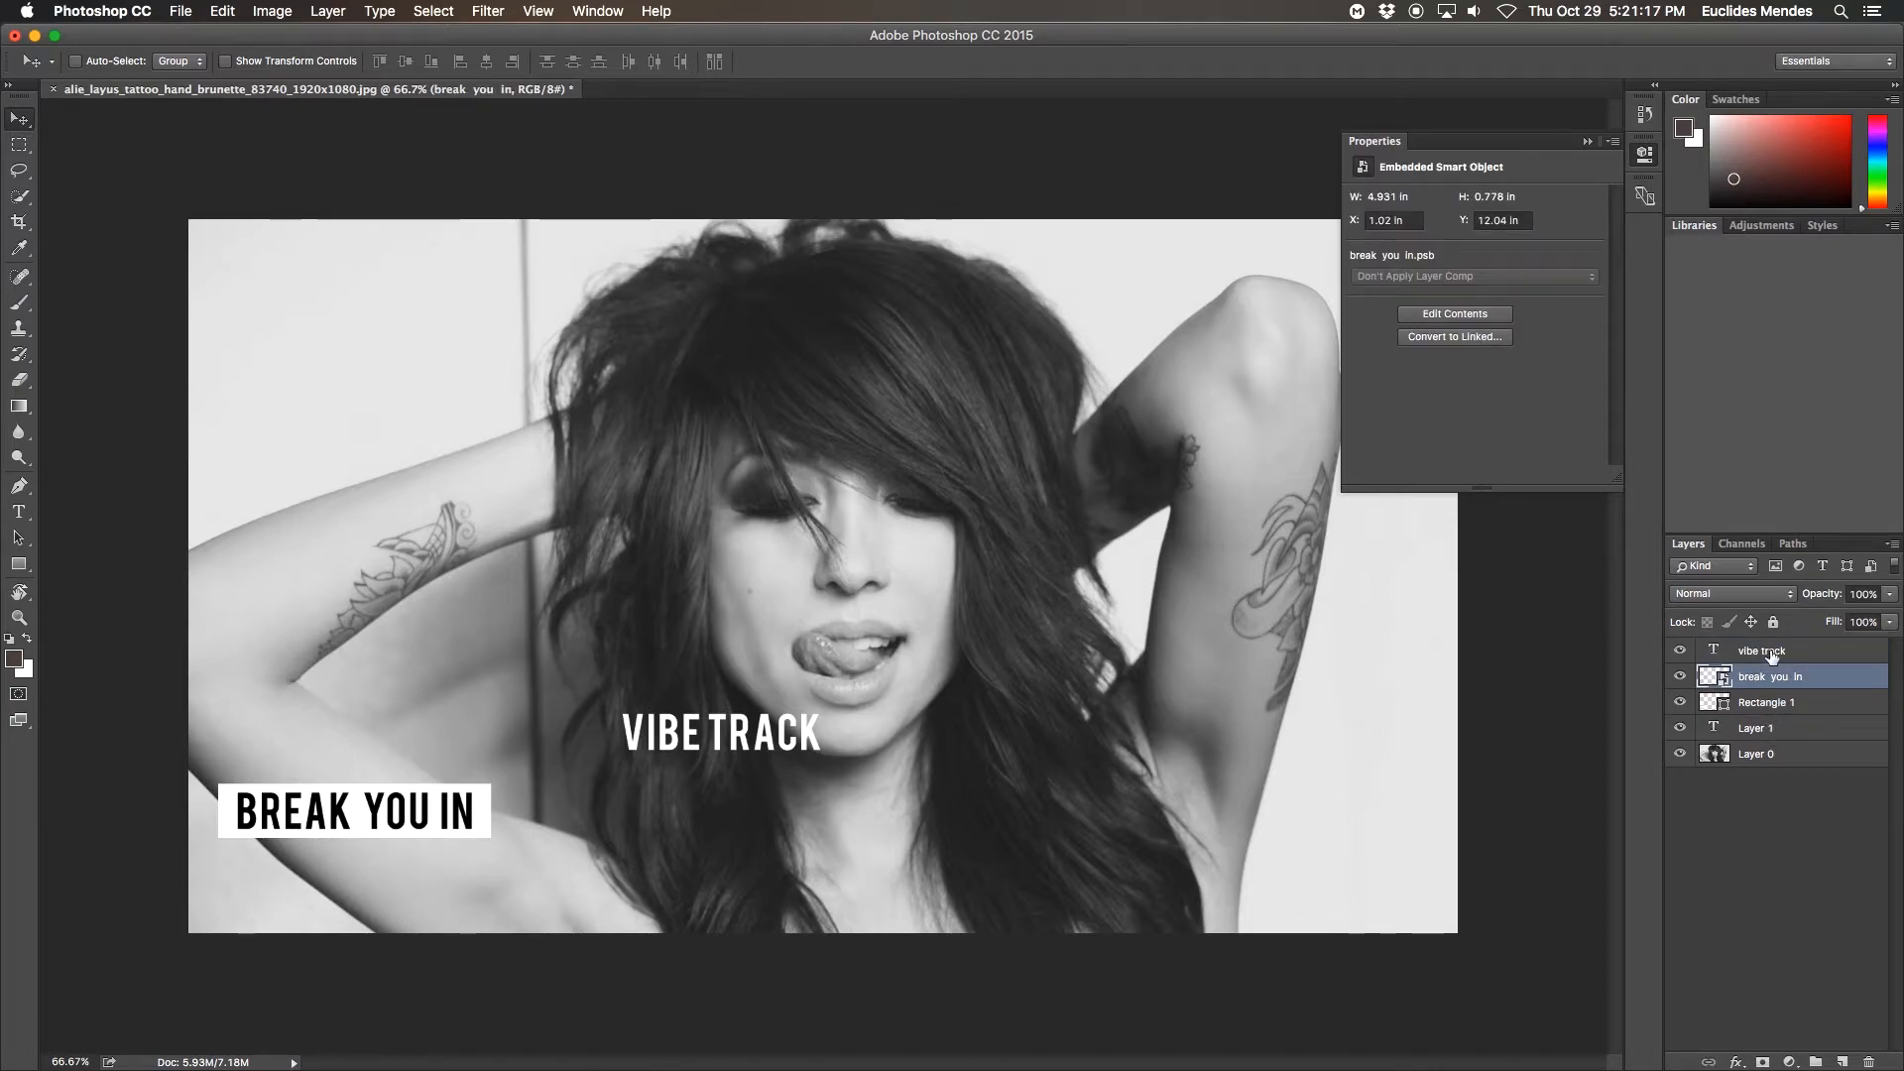
pyautogui.click(1774, 655)
pyautogui.click(1776, 704)
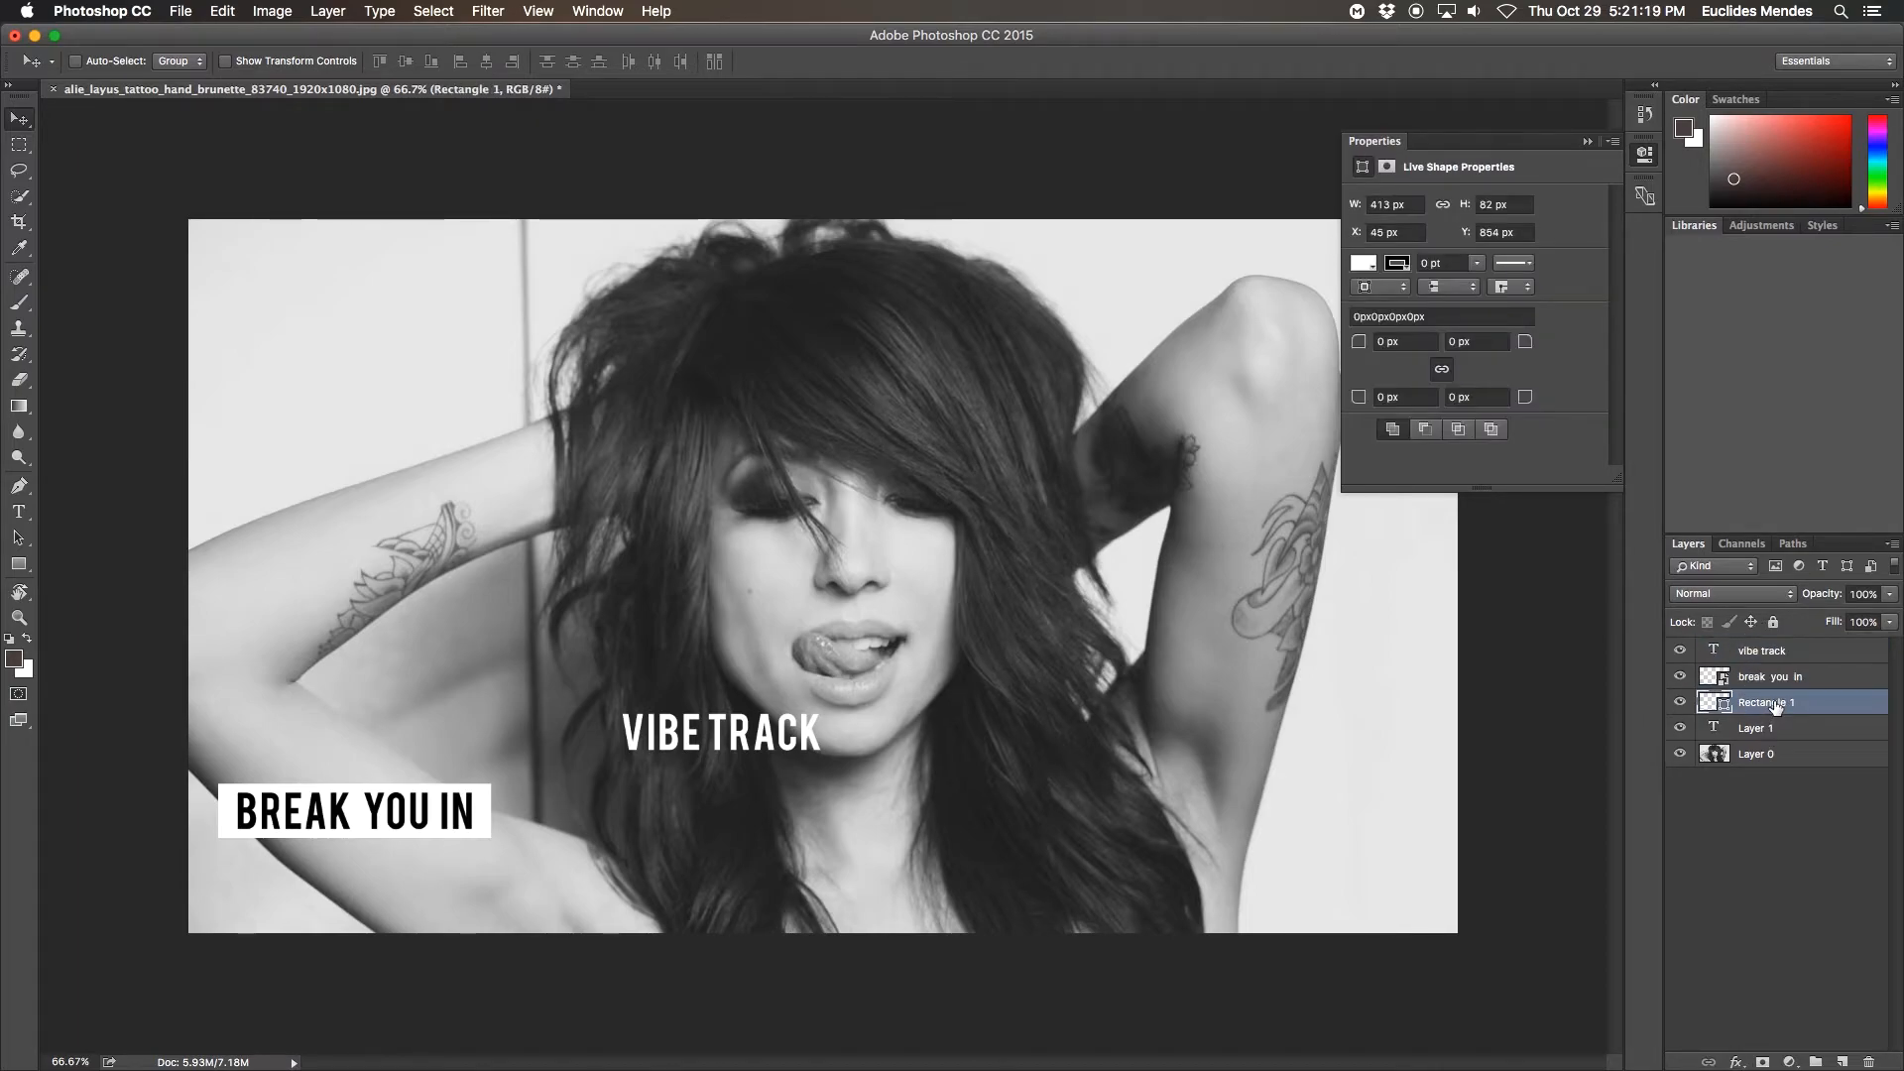
pyautogui.press('super+j')
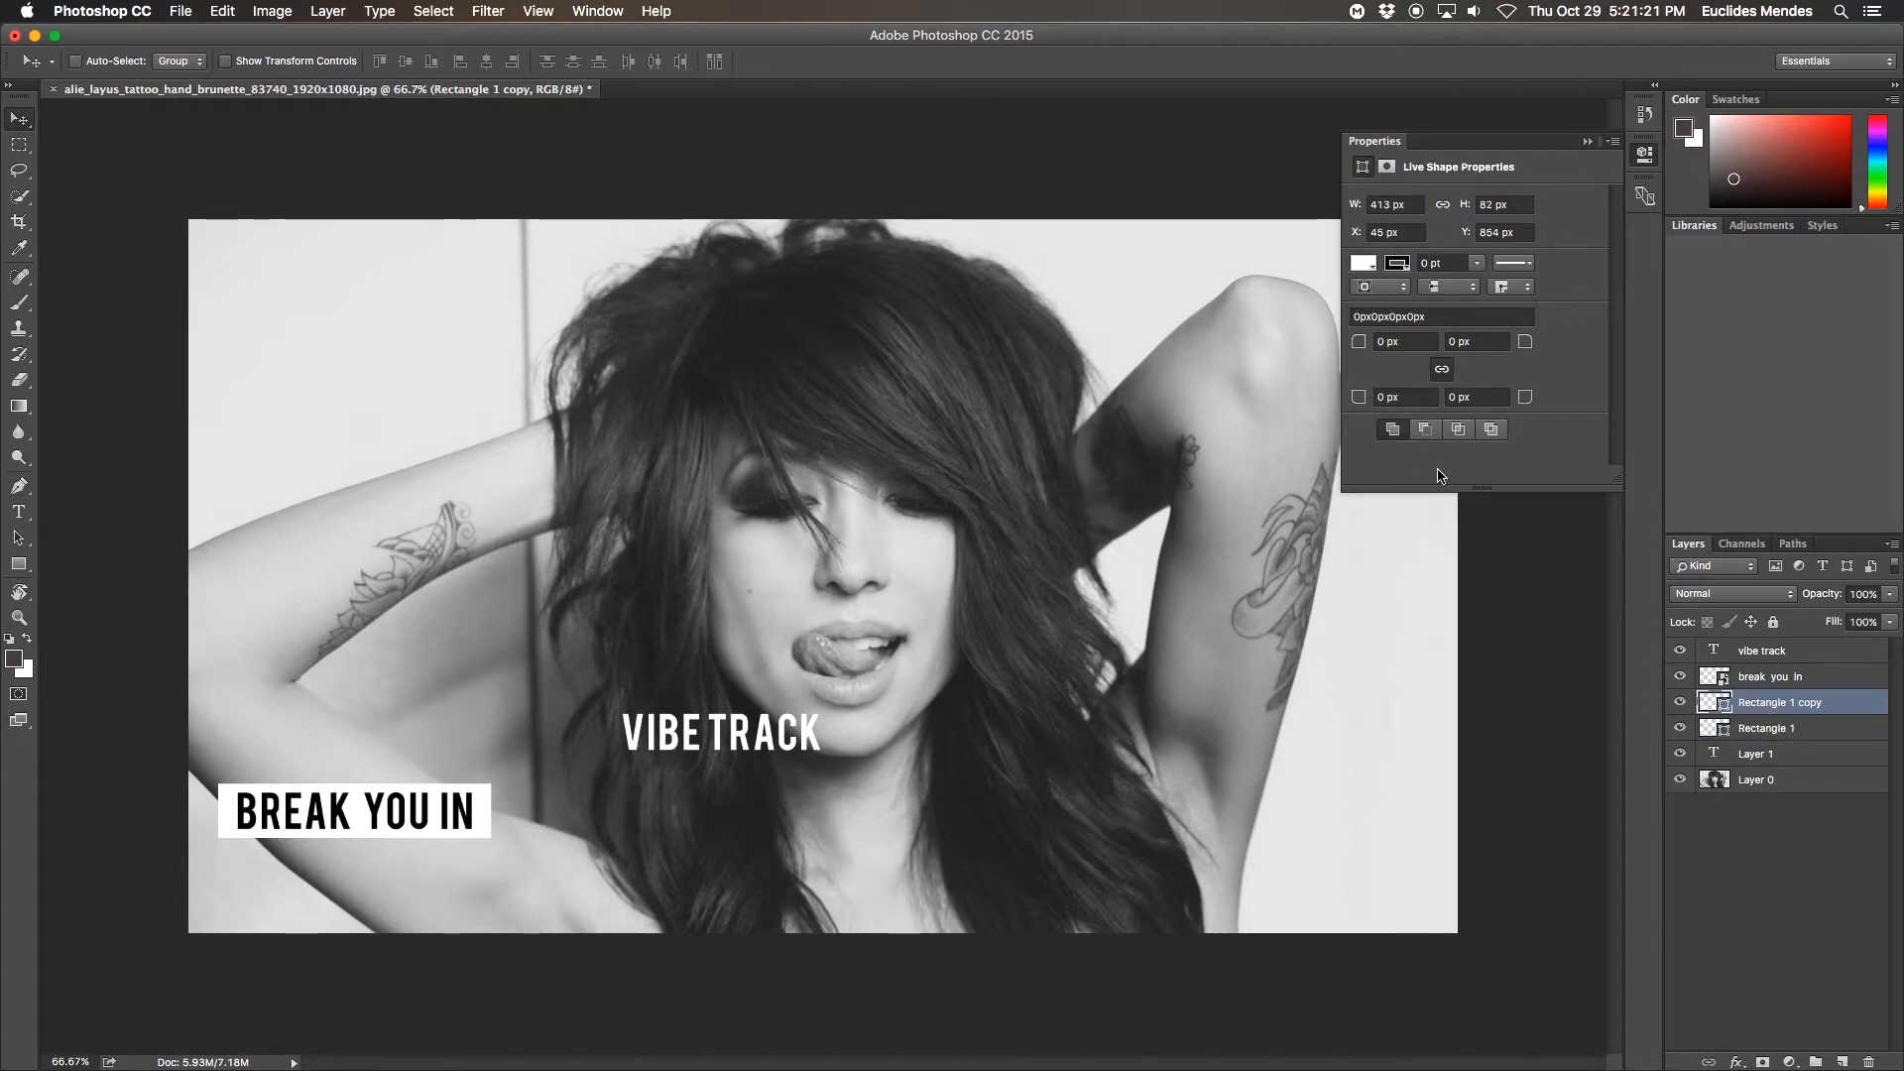
pyautogui.click(1362, 266)
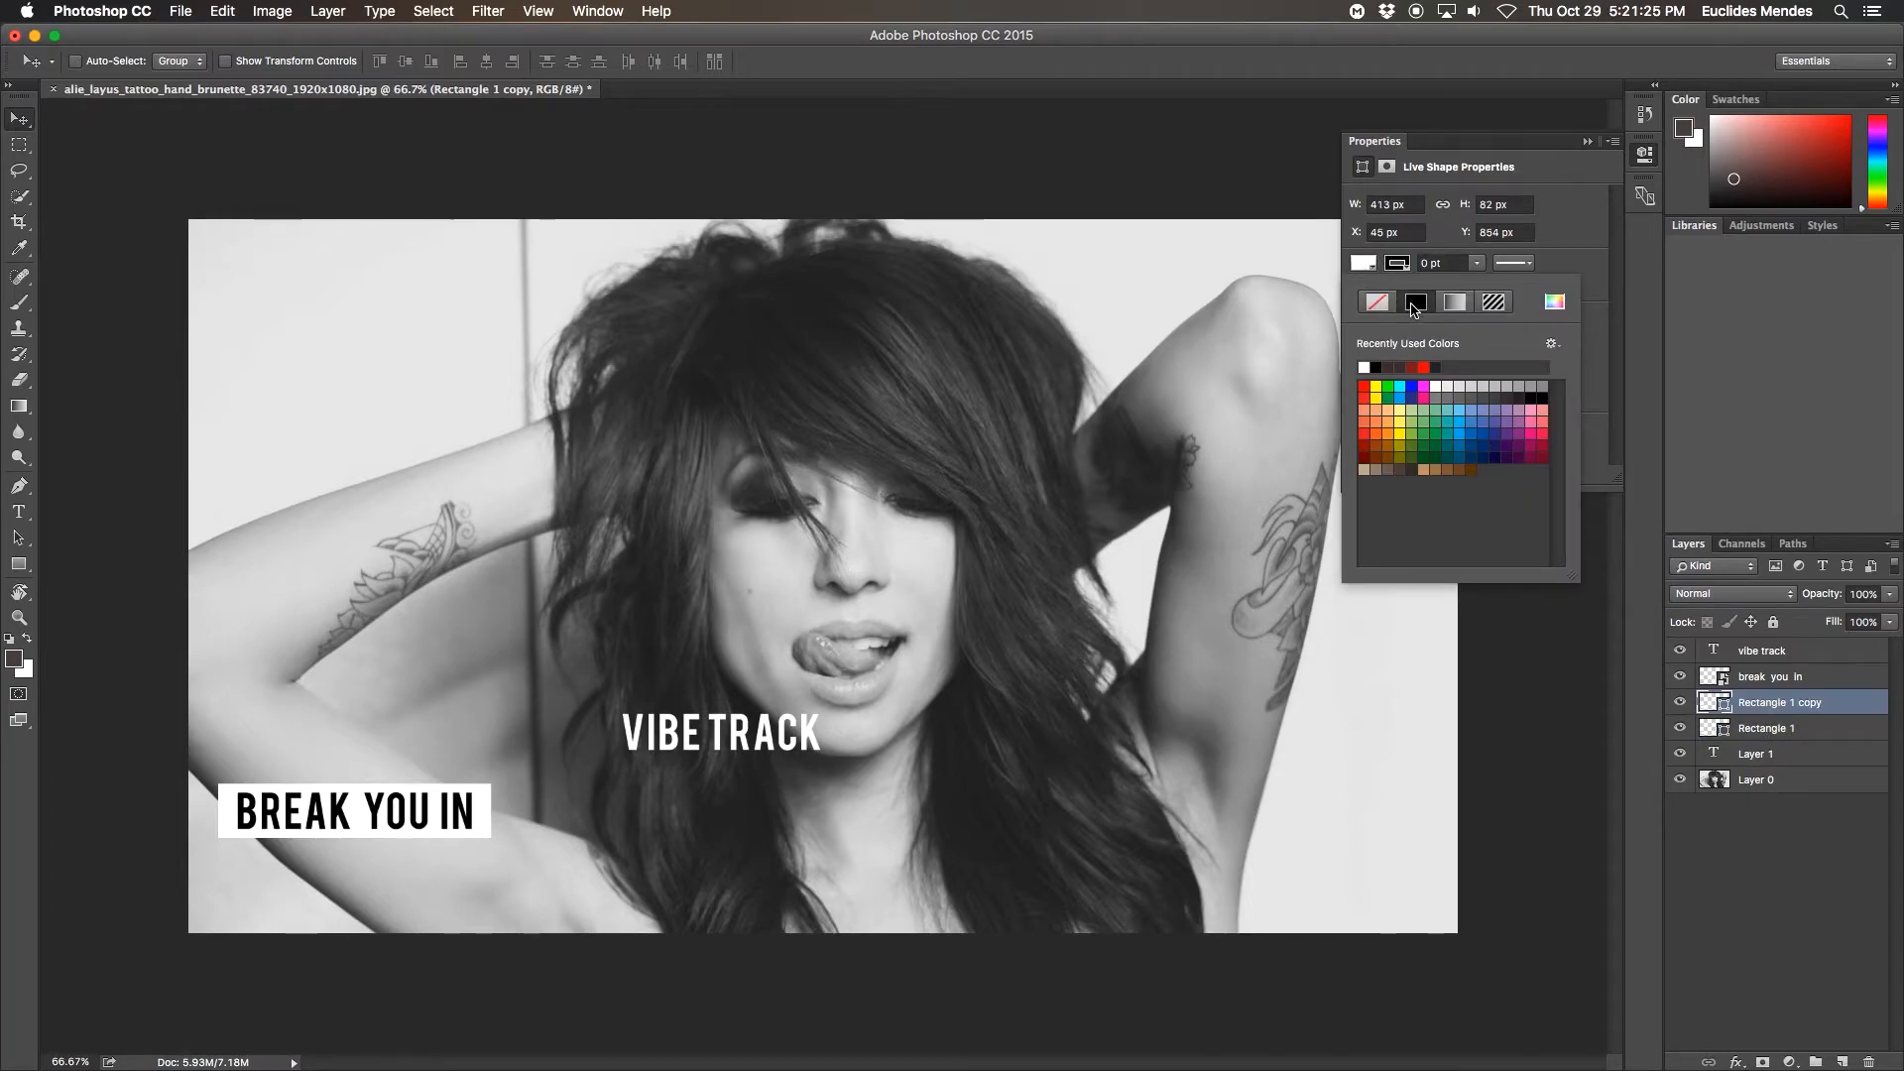
pyautogui.click(1375, 367)
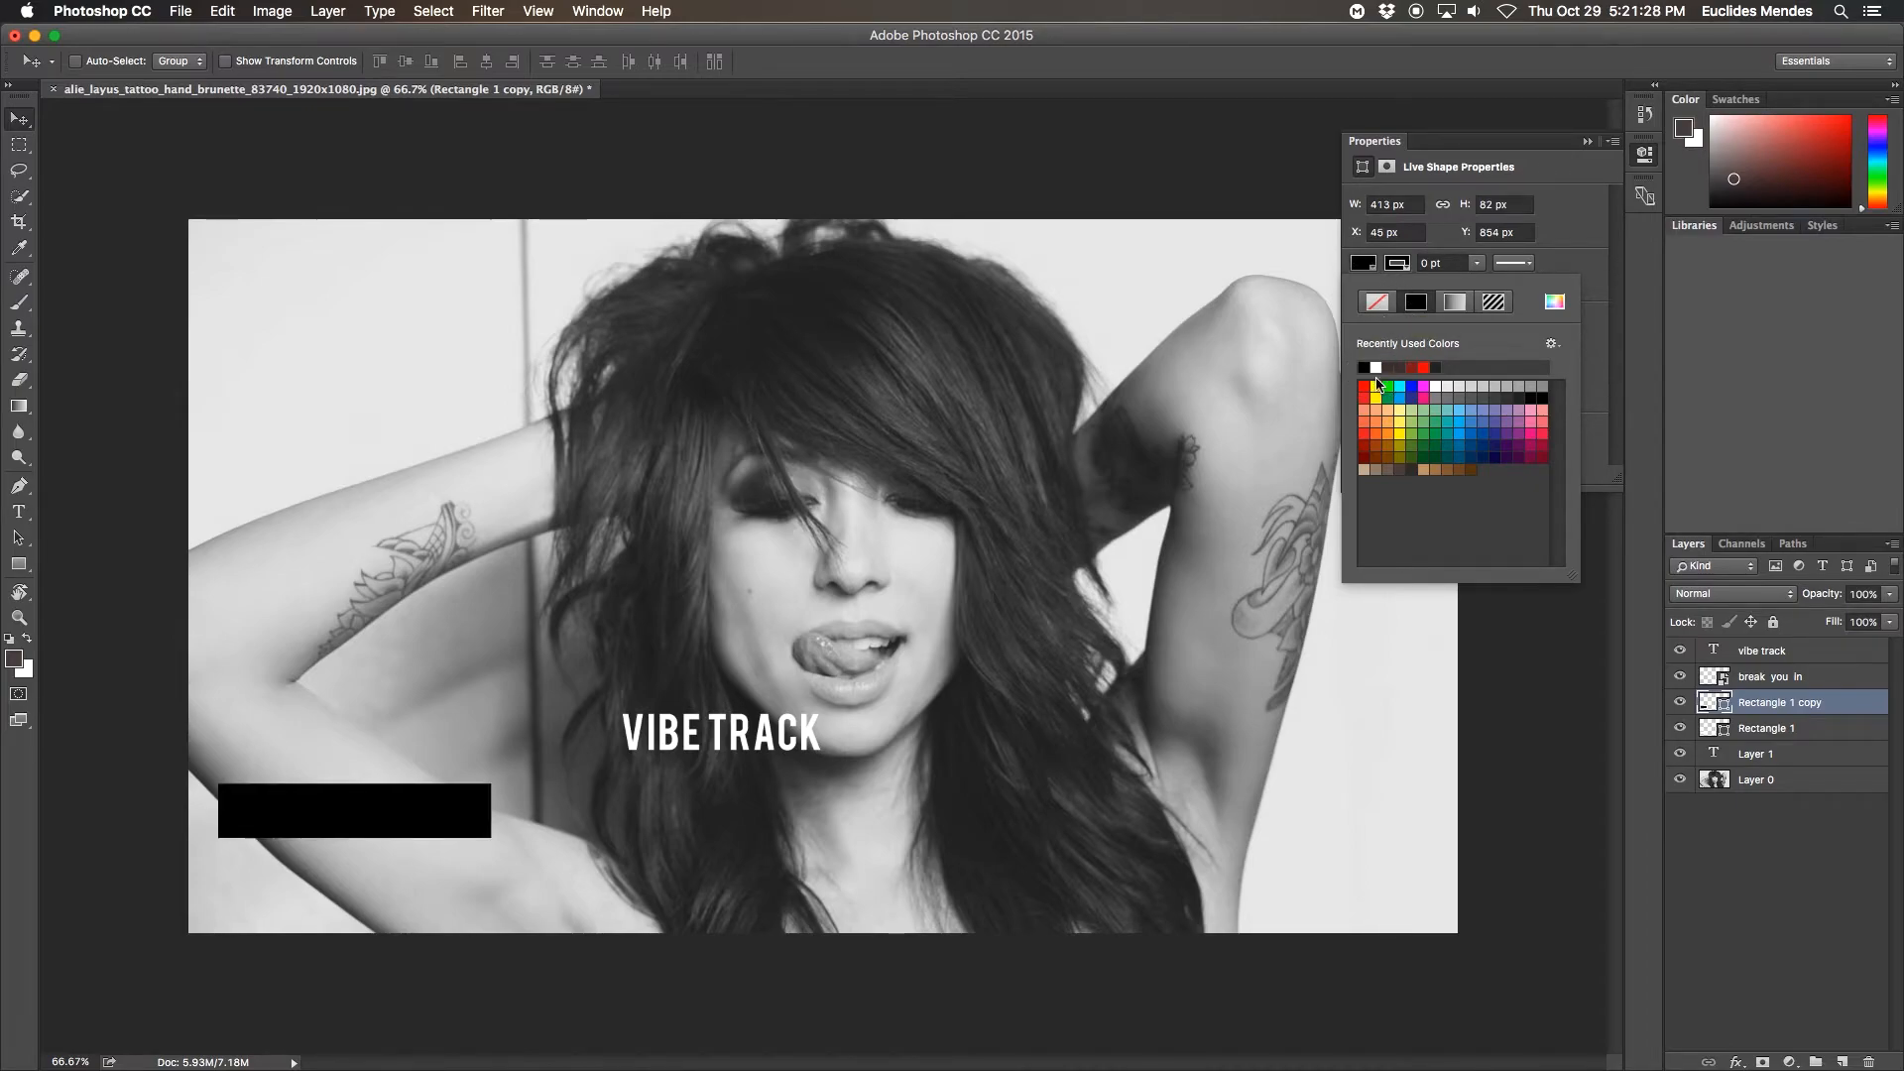
# Step: Set the black rectangle's size to 350 px wide and 82 px high
pyautogui.click(1468, 208)
pyautogui.click(1457, 206)
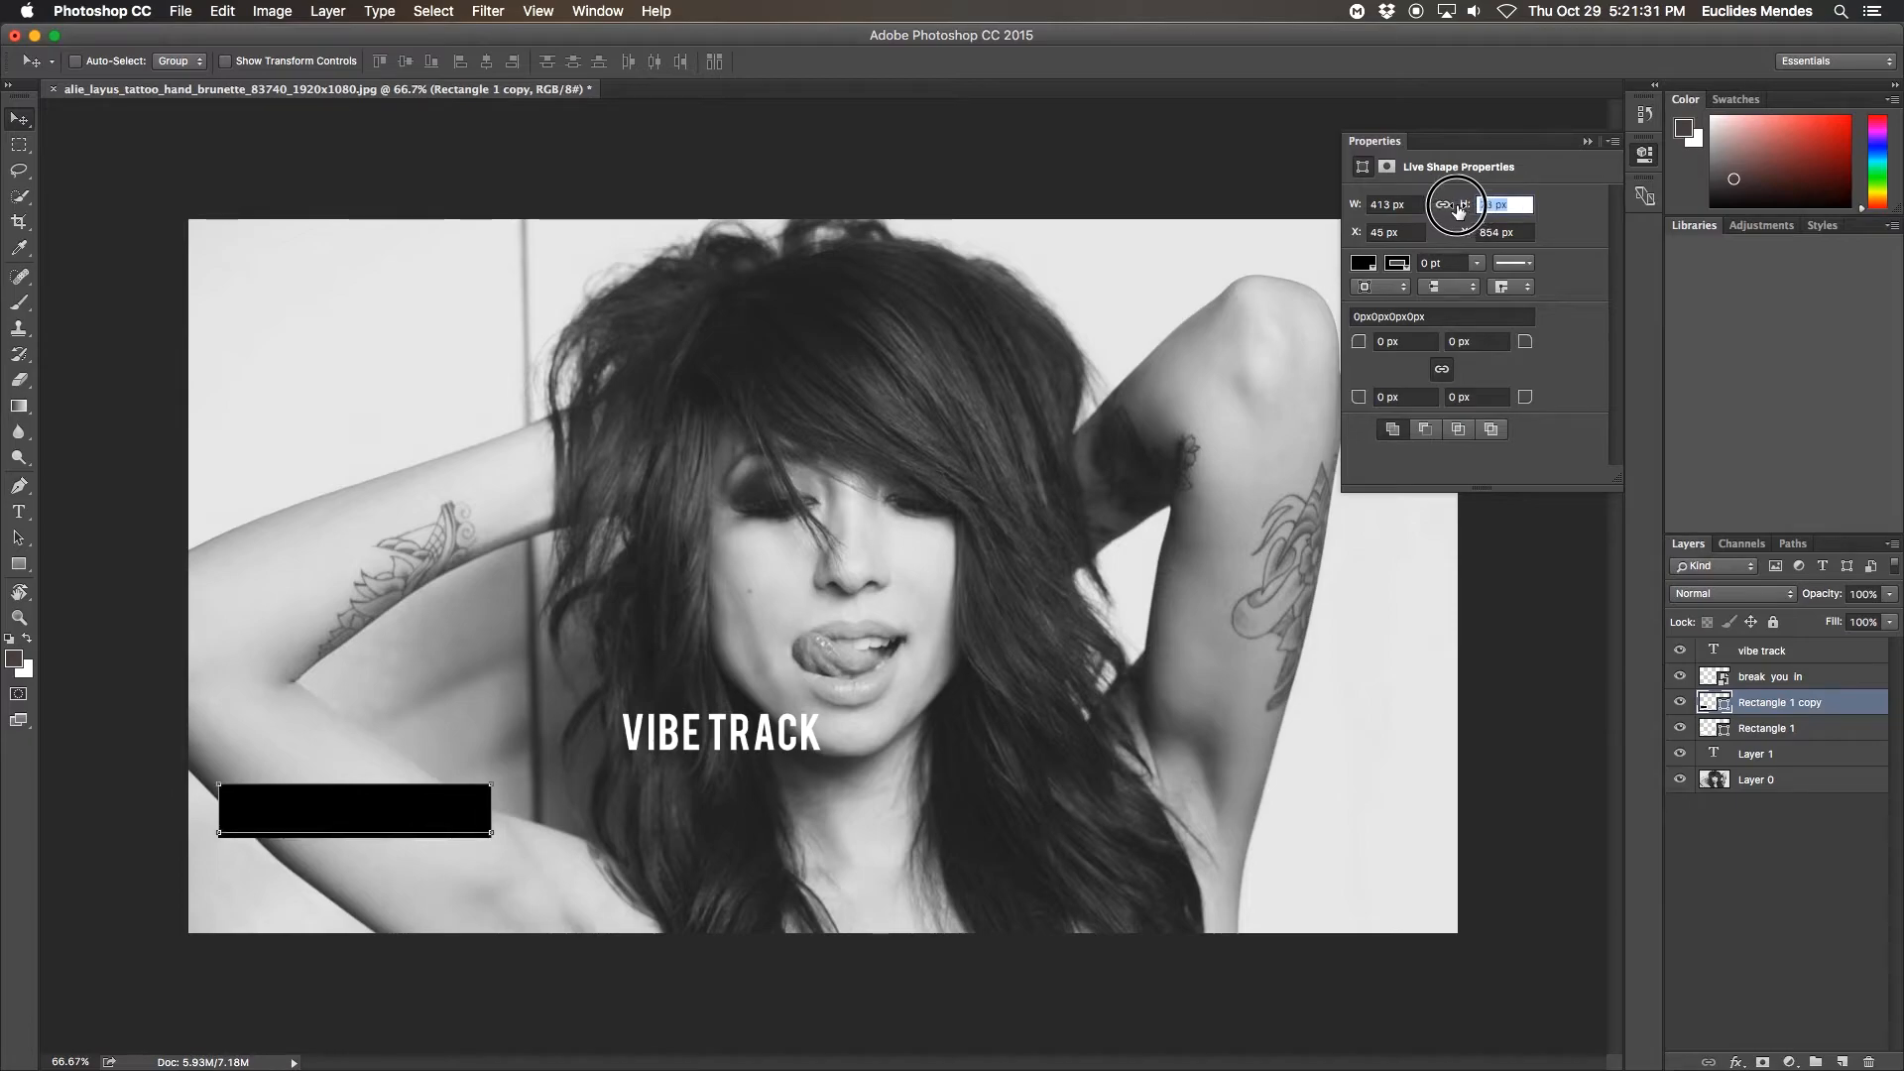
pyautogui.write('82')
pyautogui.press('Return')
pyautogui.click(1367, 206)
pyautogui.write('420')
pyautogui.press('Return')
pyautogui.moveTo(1355, 206); pyautogui.dragTo(1296, 226)
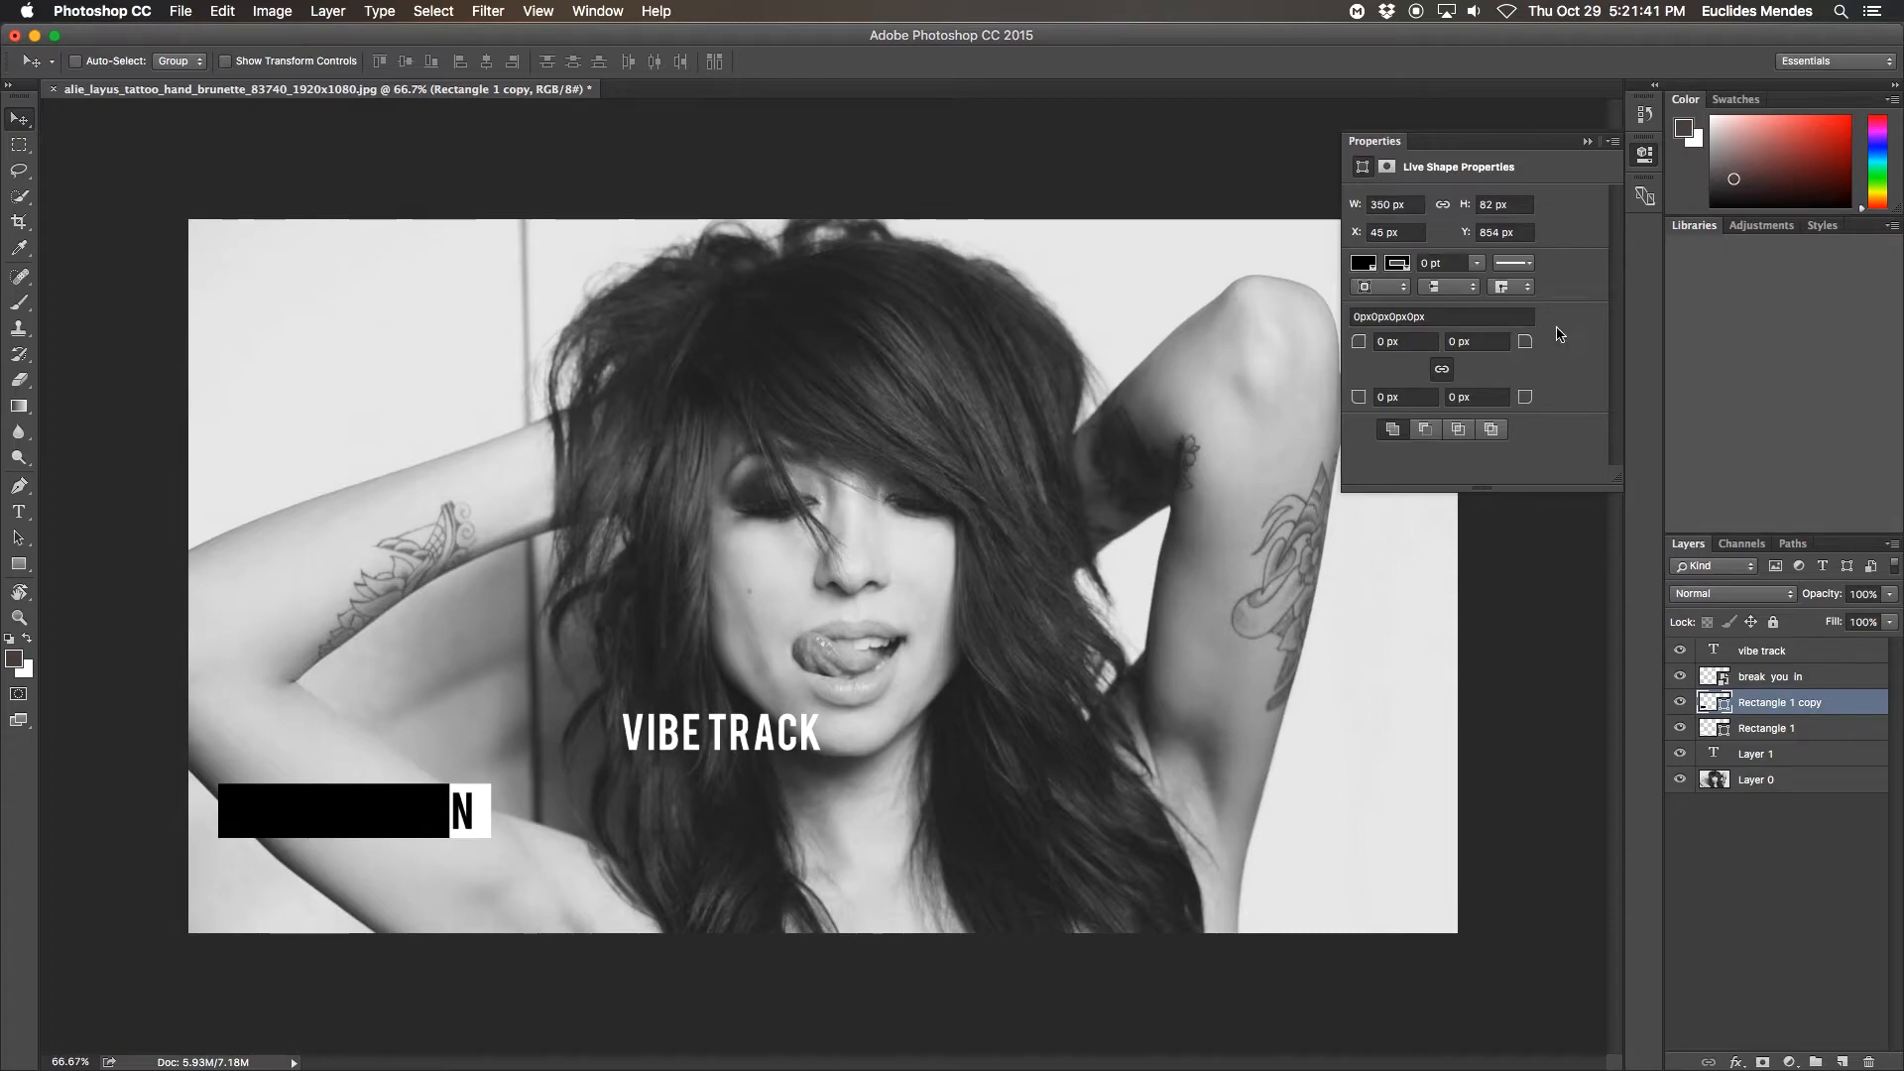
# Step: Move the black rectangle just below the white one at Y 946 px and place the "VIBE TRACK" text on it
pyautogui.moveTo(591, 553); pyautogui.dragTo(589, 607)
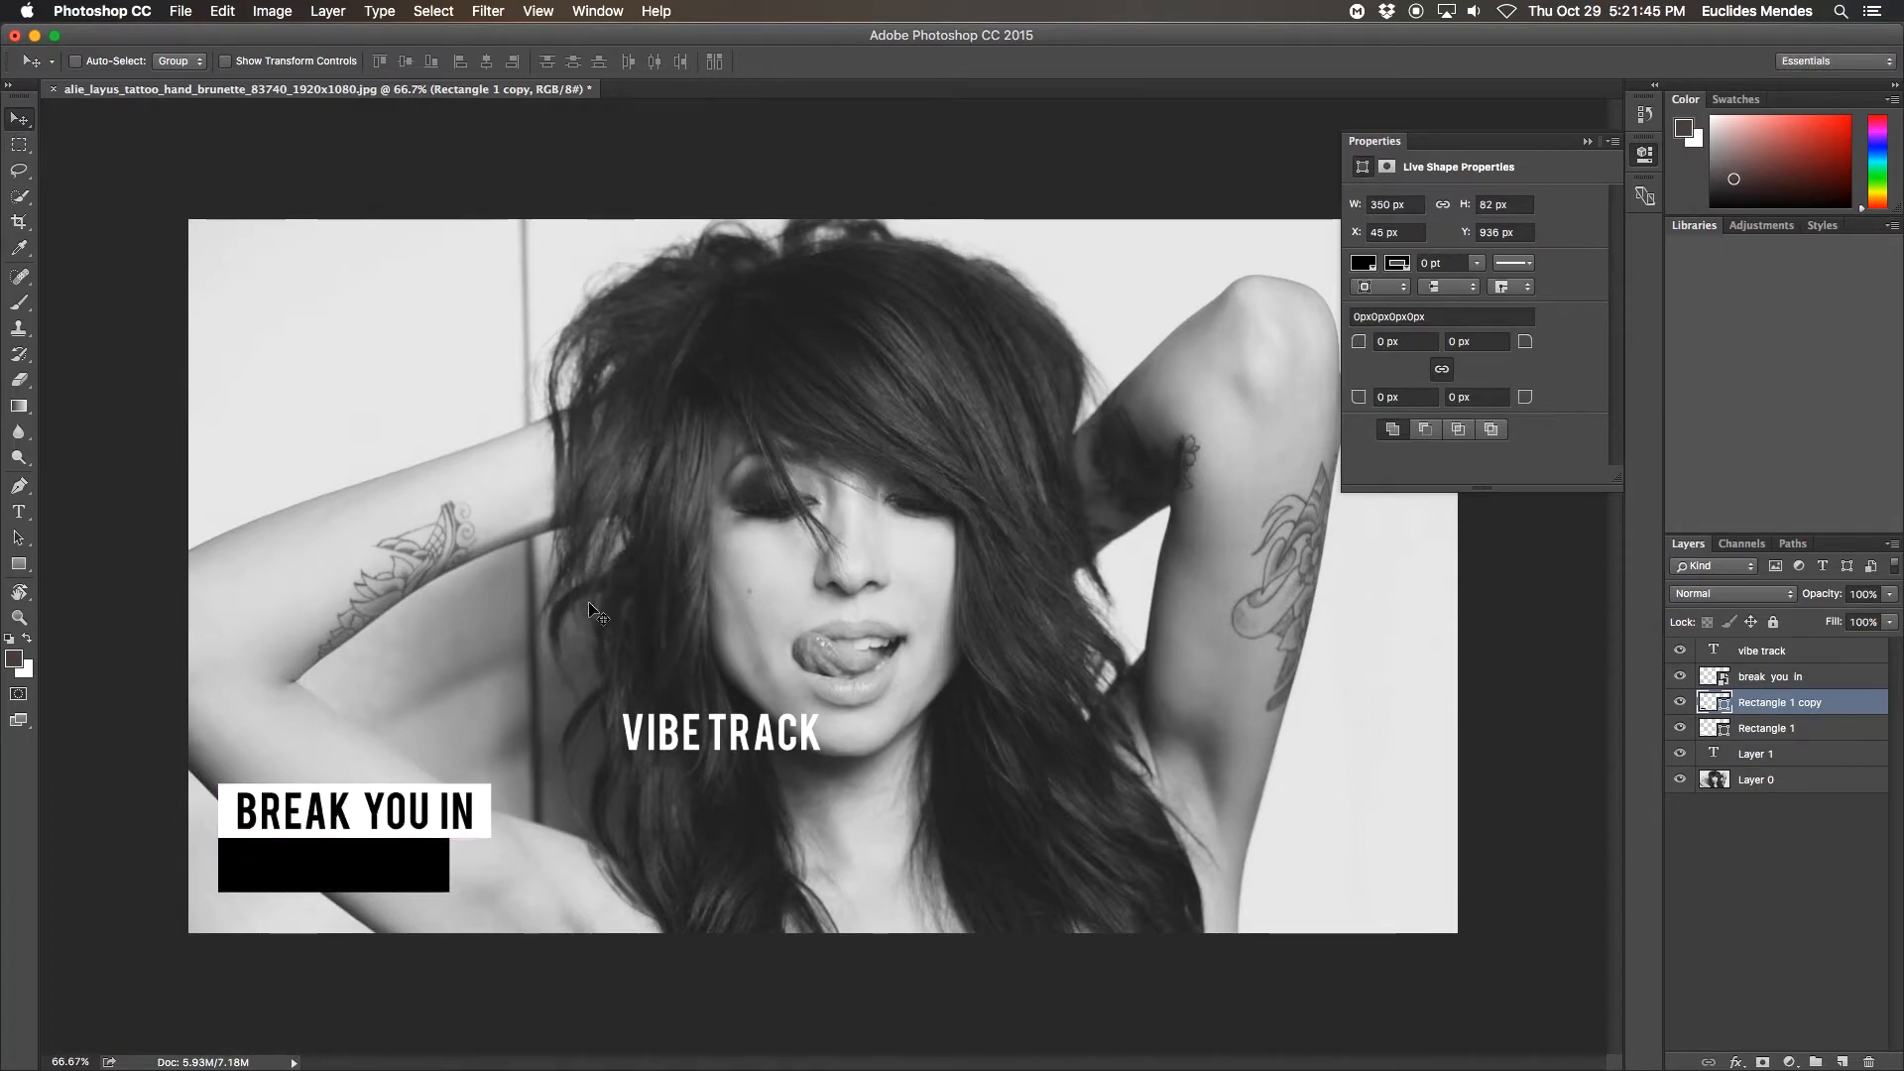
pyautogui.hotkey('shift', 'Down')
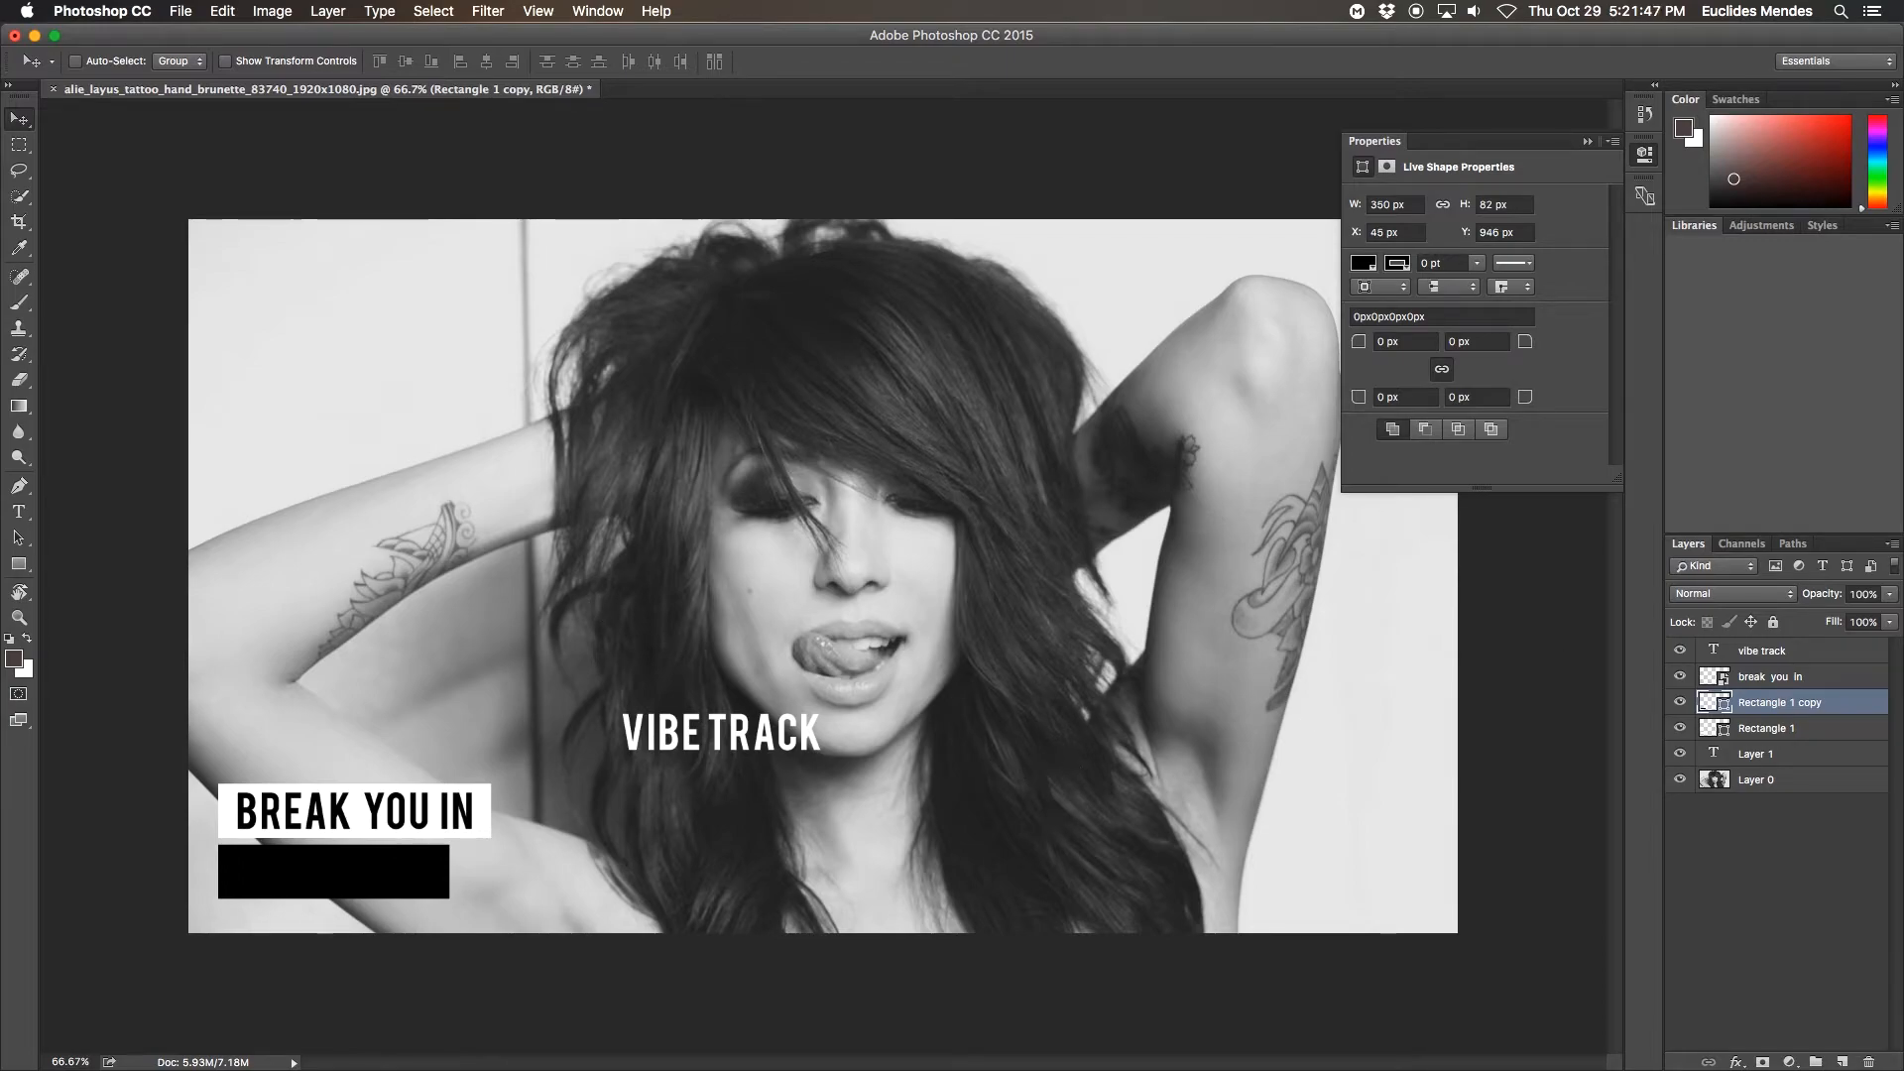
pyautogui.click(1786, 652)
pyautogui.moveTo(718, 738); pyautogui.dragTo(327, 879)
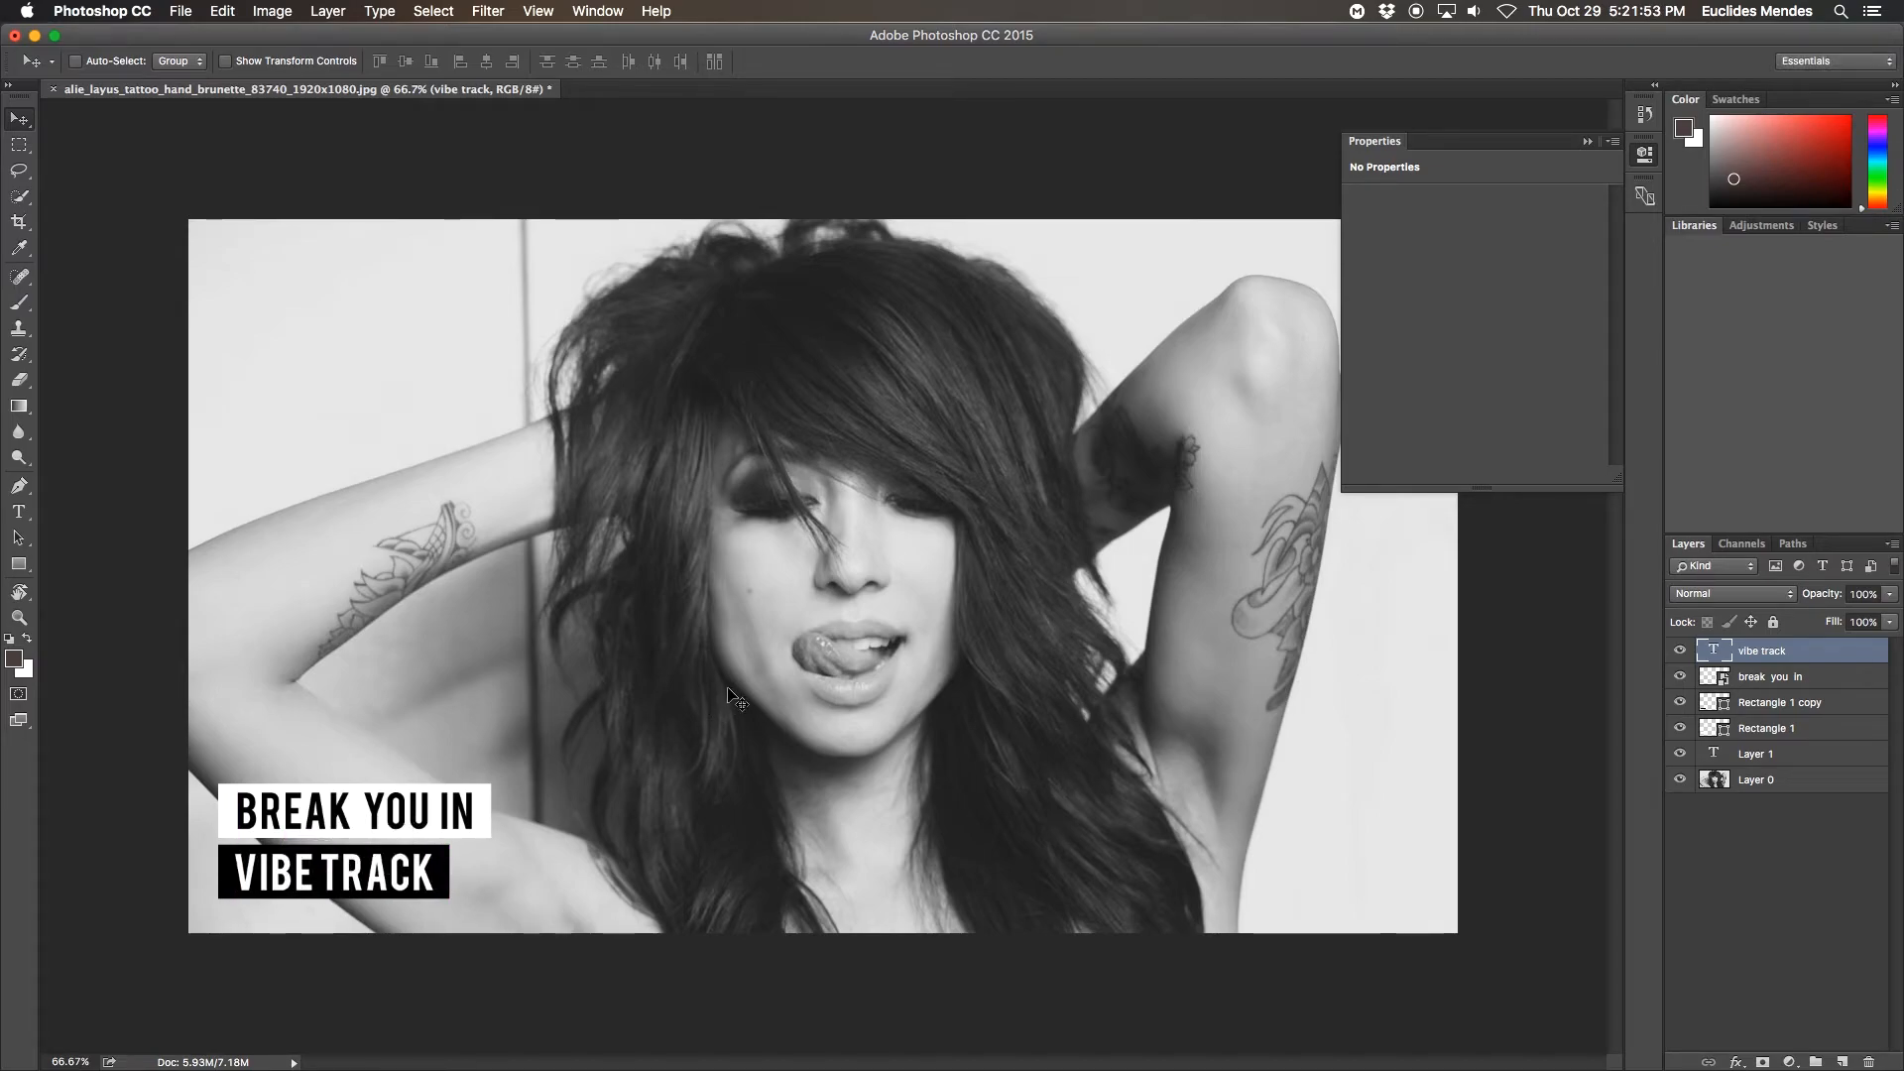
pyautogui.click(1588, 142)
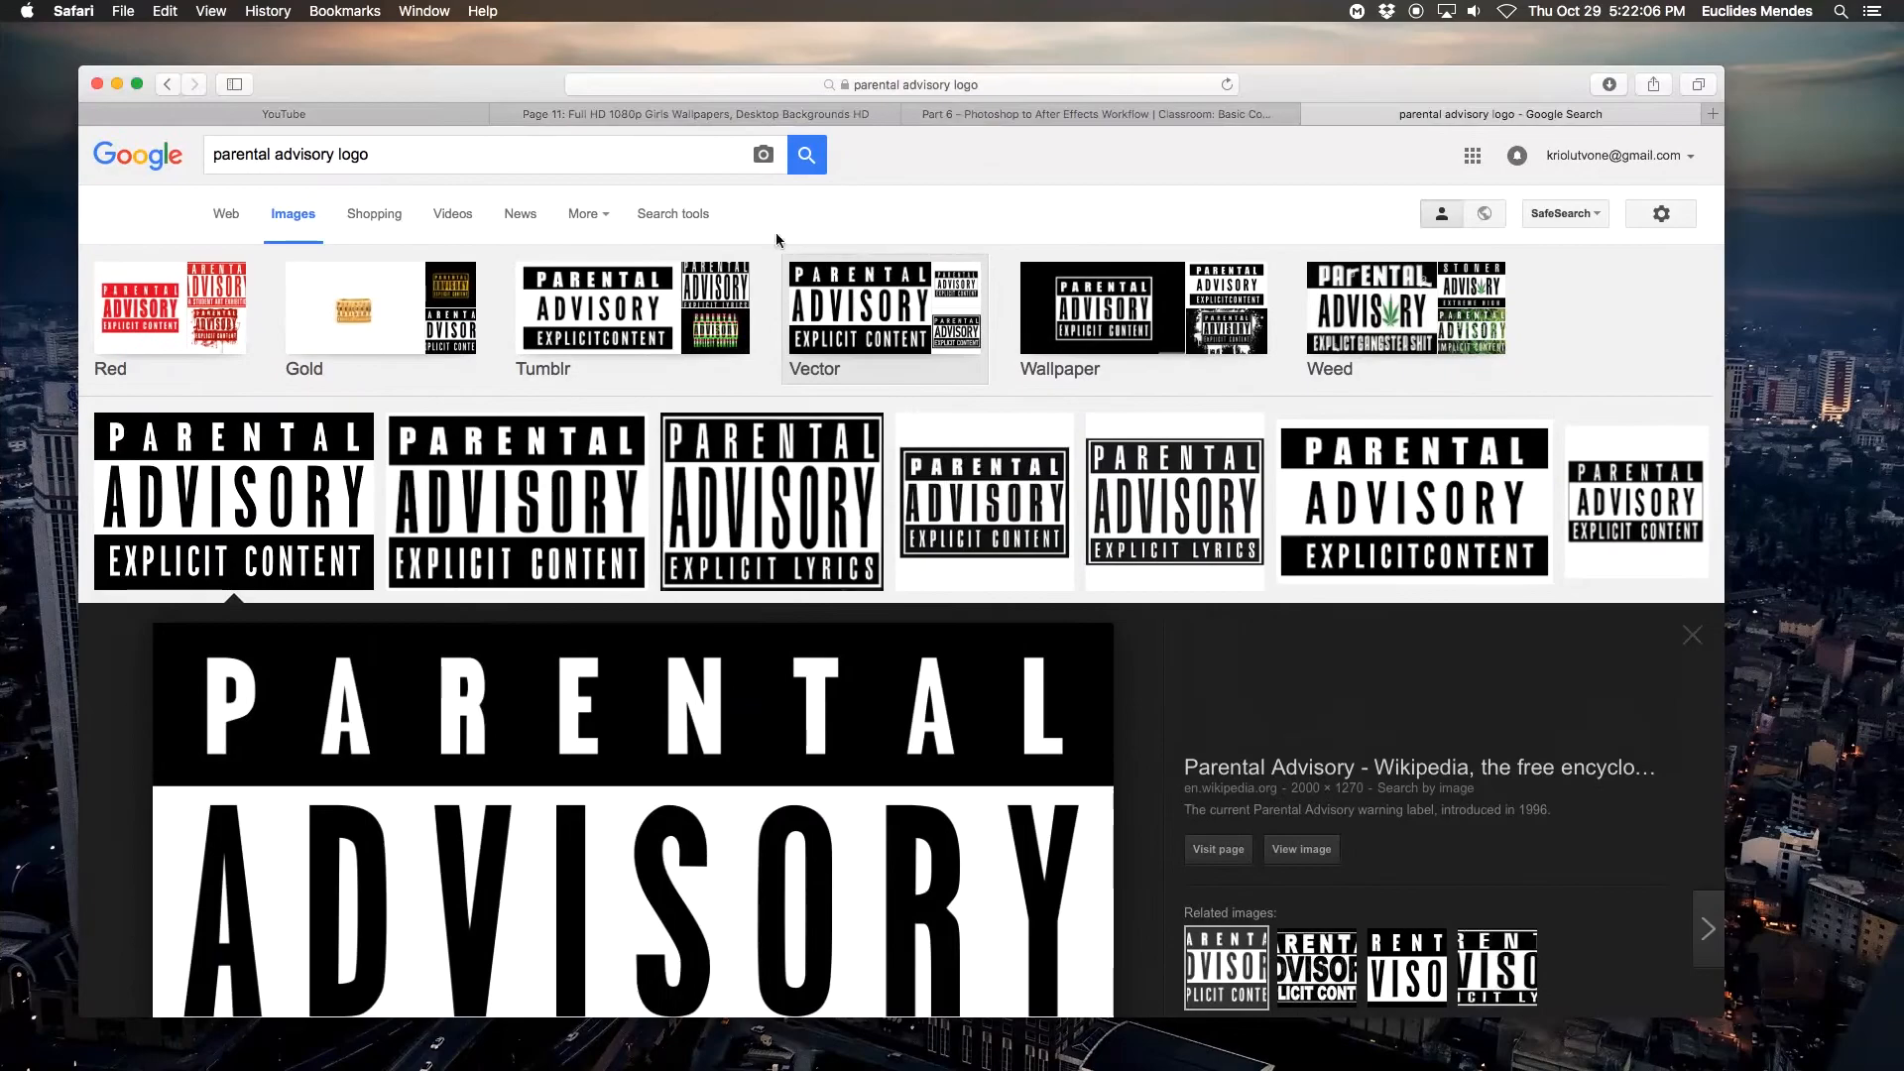
# Step: Check the "parental advisory logo" image results in Safari, and open 2000px-Parental_Advisory_label.svg.png from the Desktop in Photoshop
pyautogui.click(410, 157)
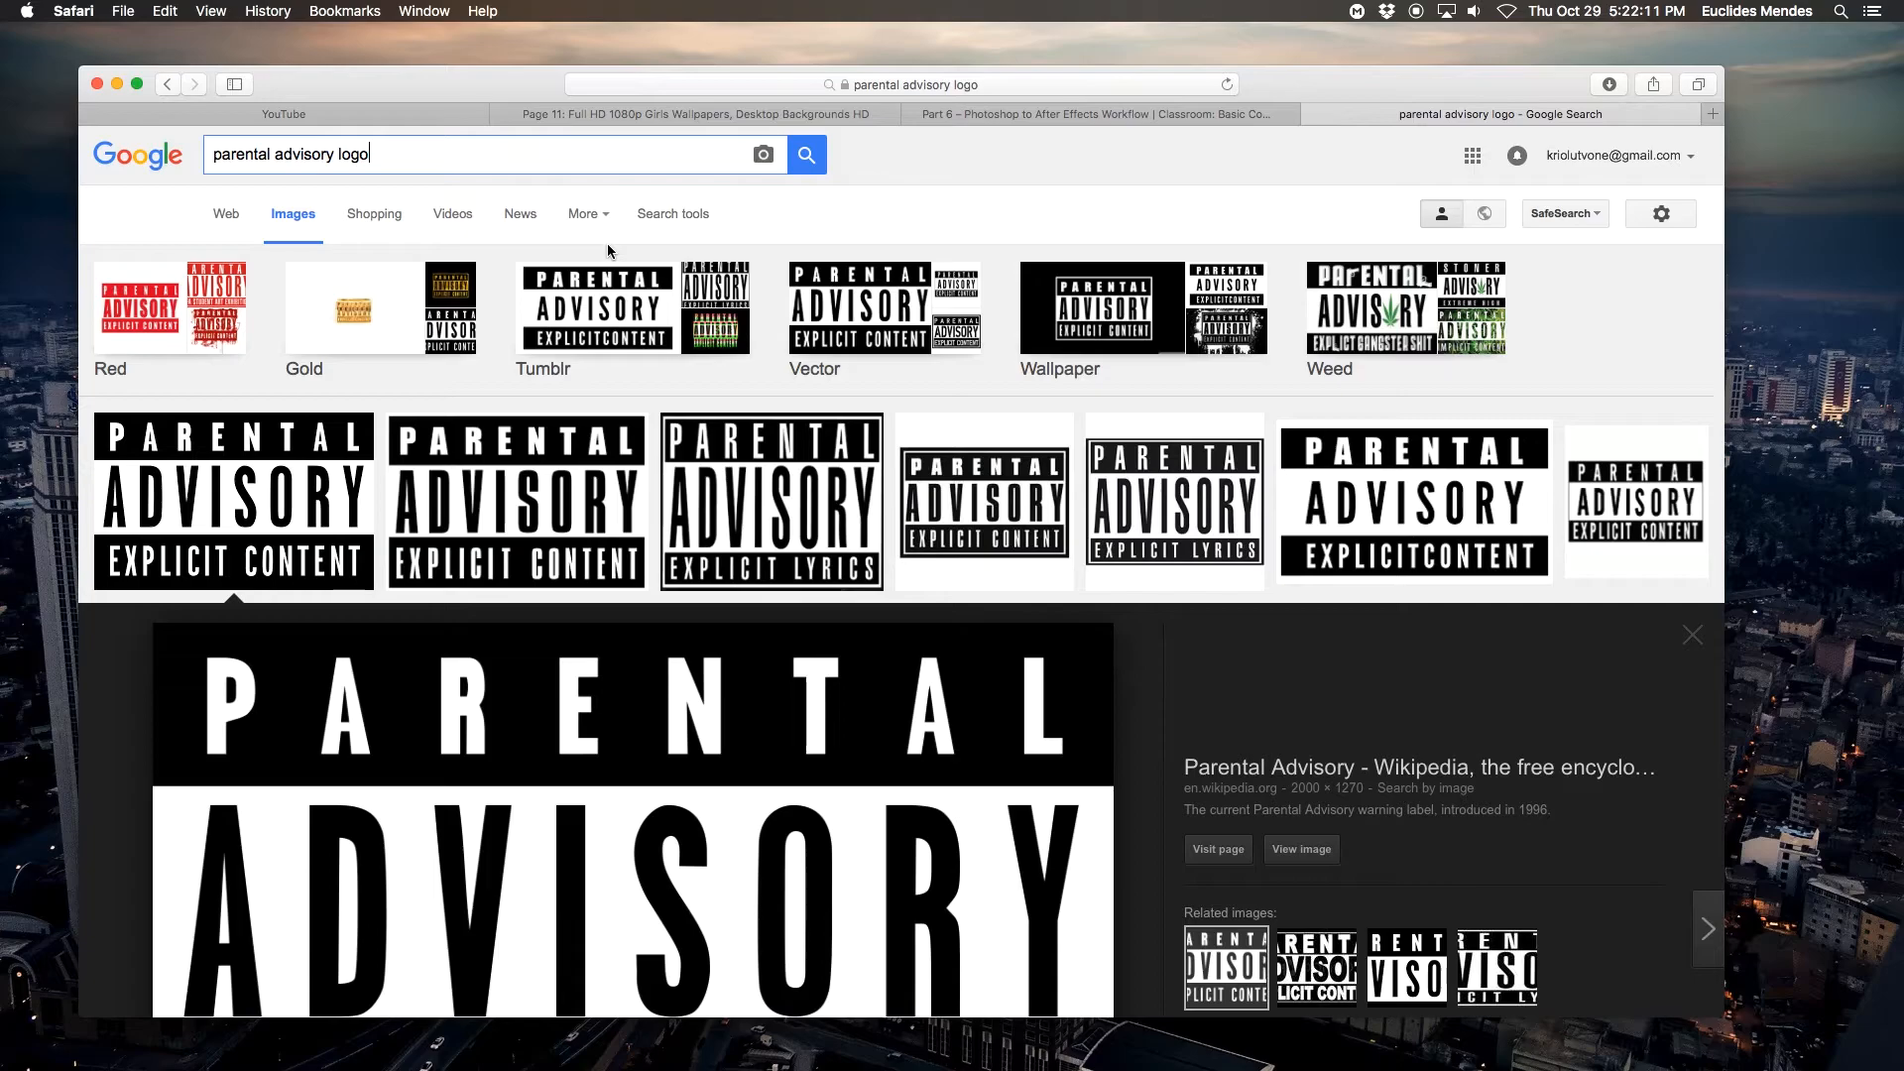
pyautogui.scroll(-4, 611, 251)
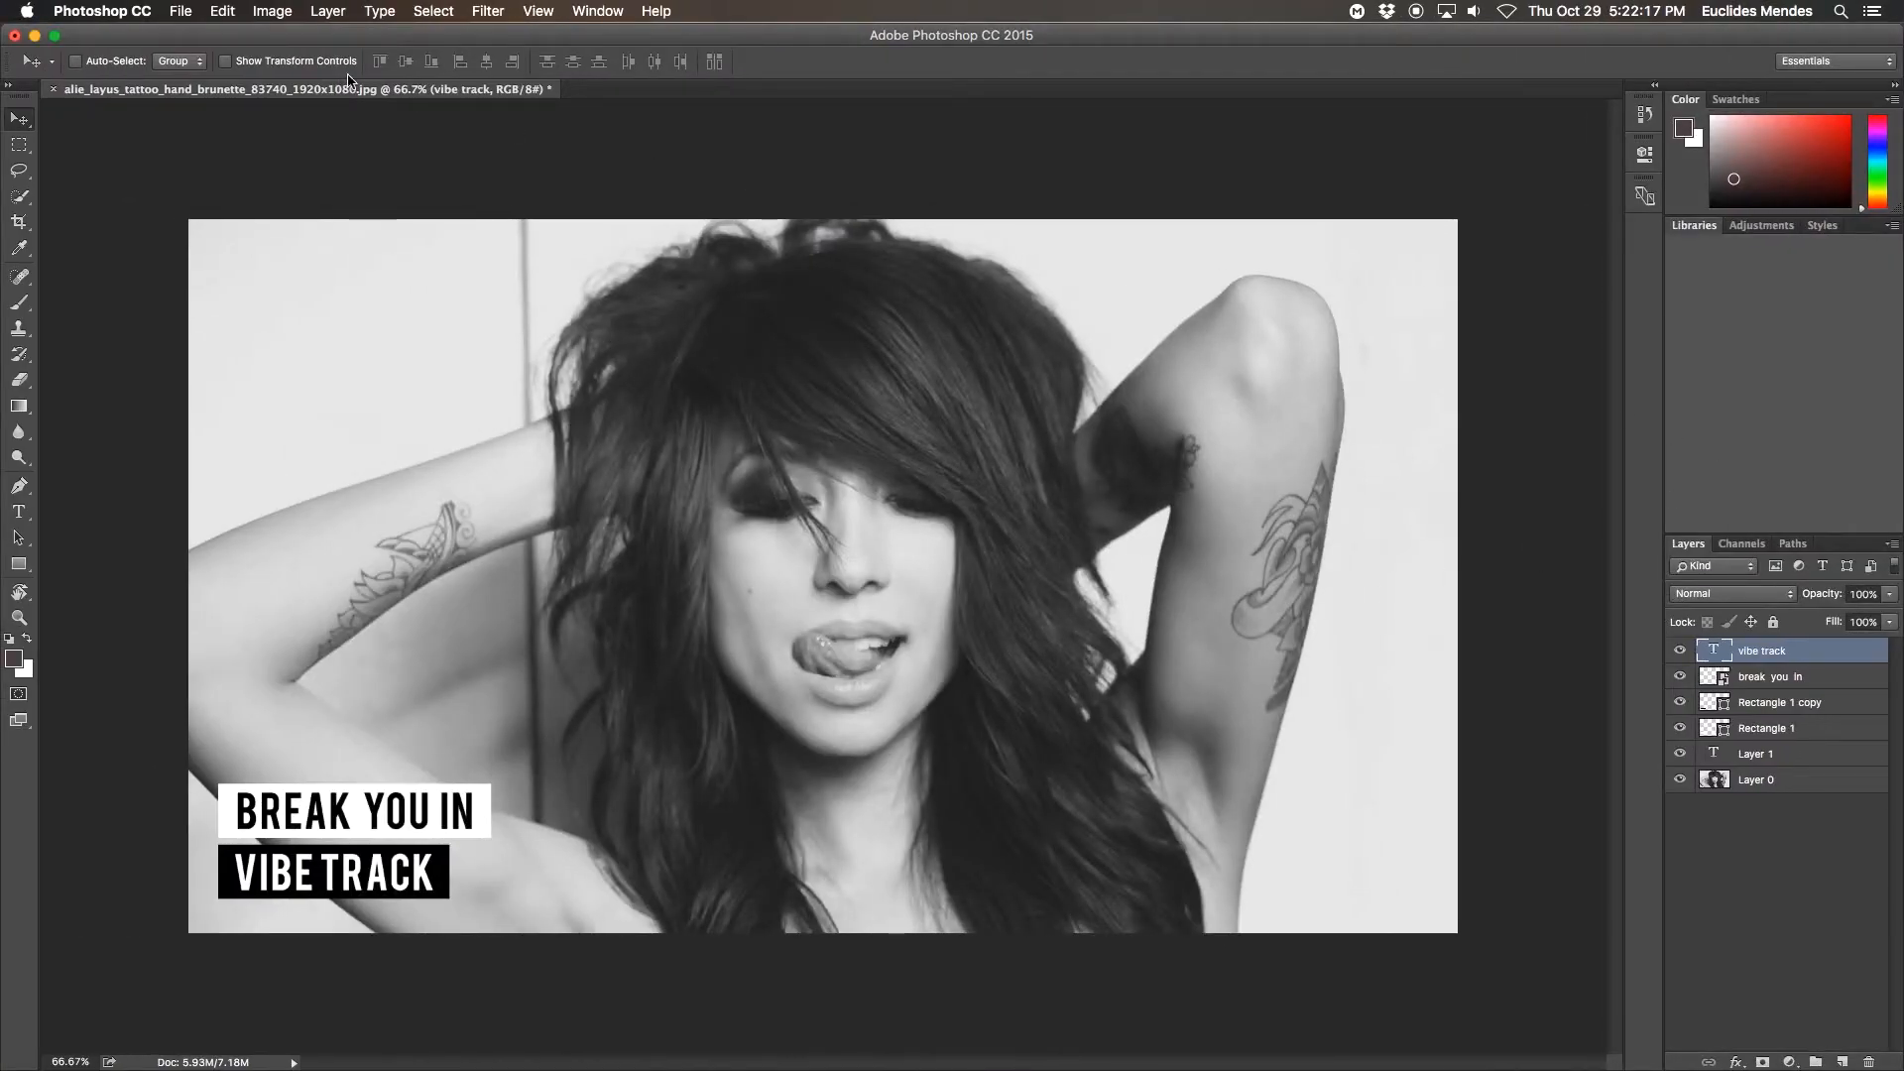
pyautogui.click(179, 12)
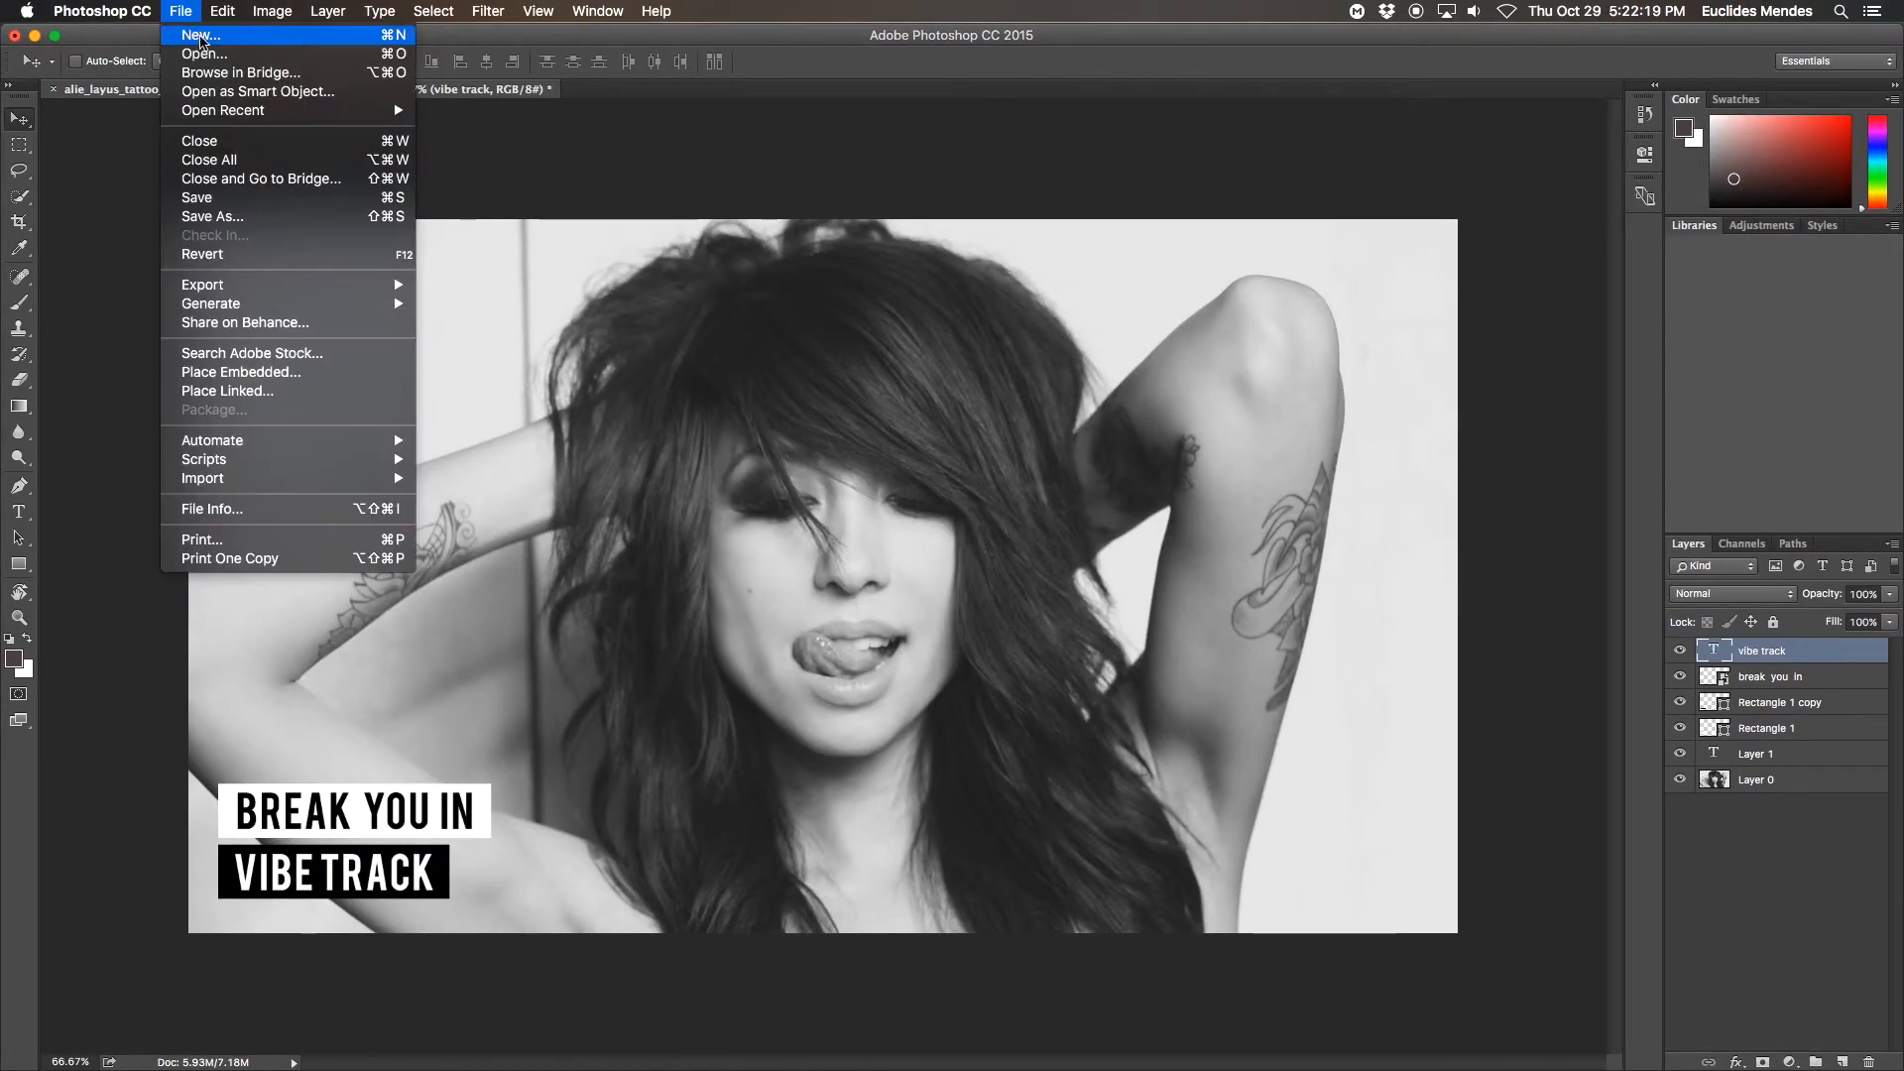
pyautogui.click(615, 238)
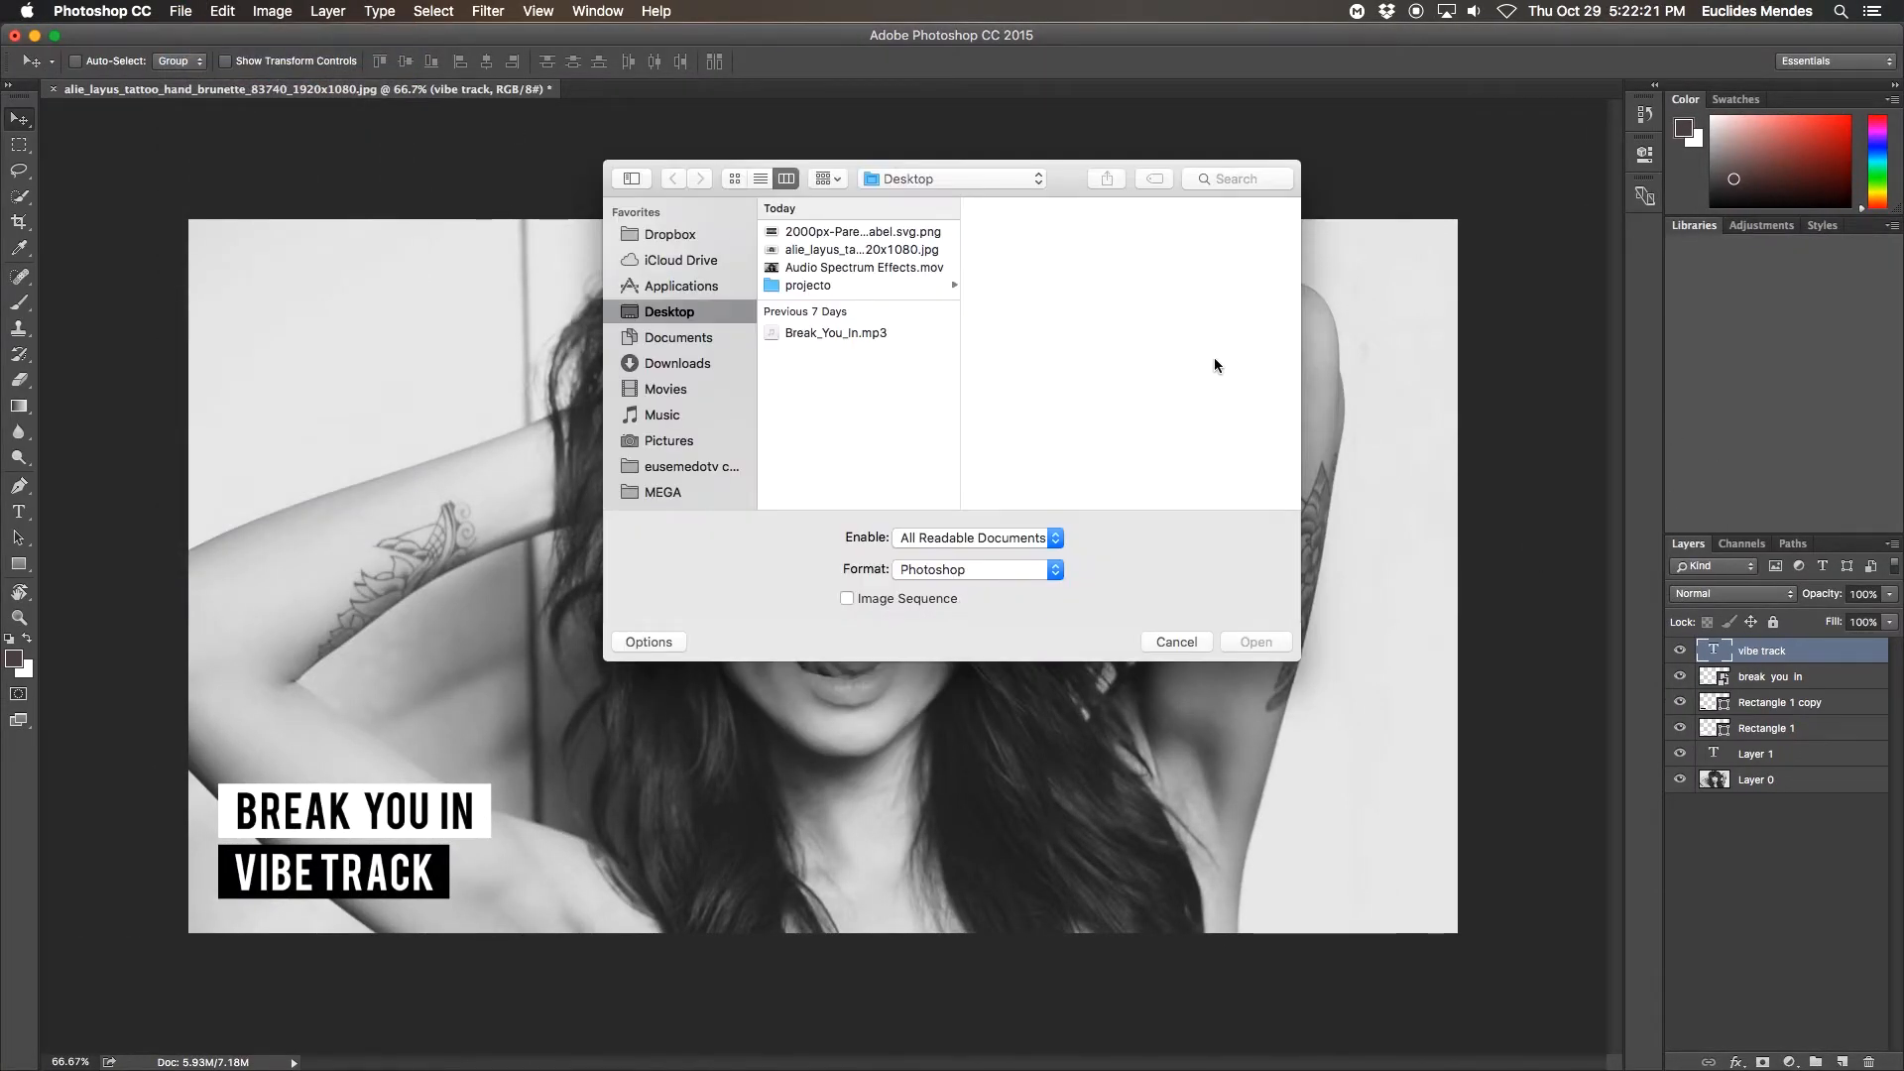
pyautogui.click(854, 231)
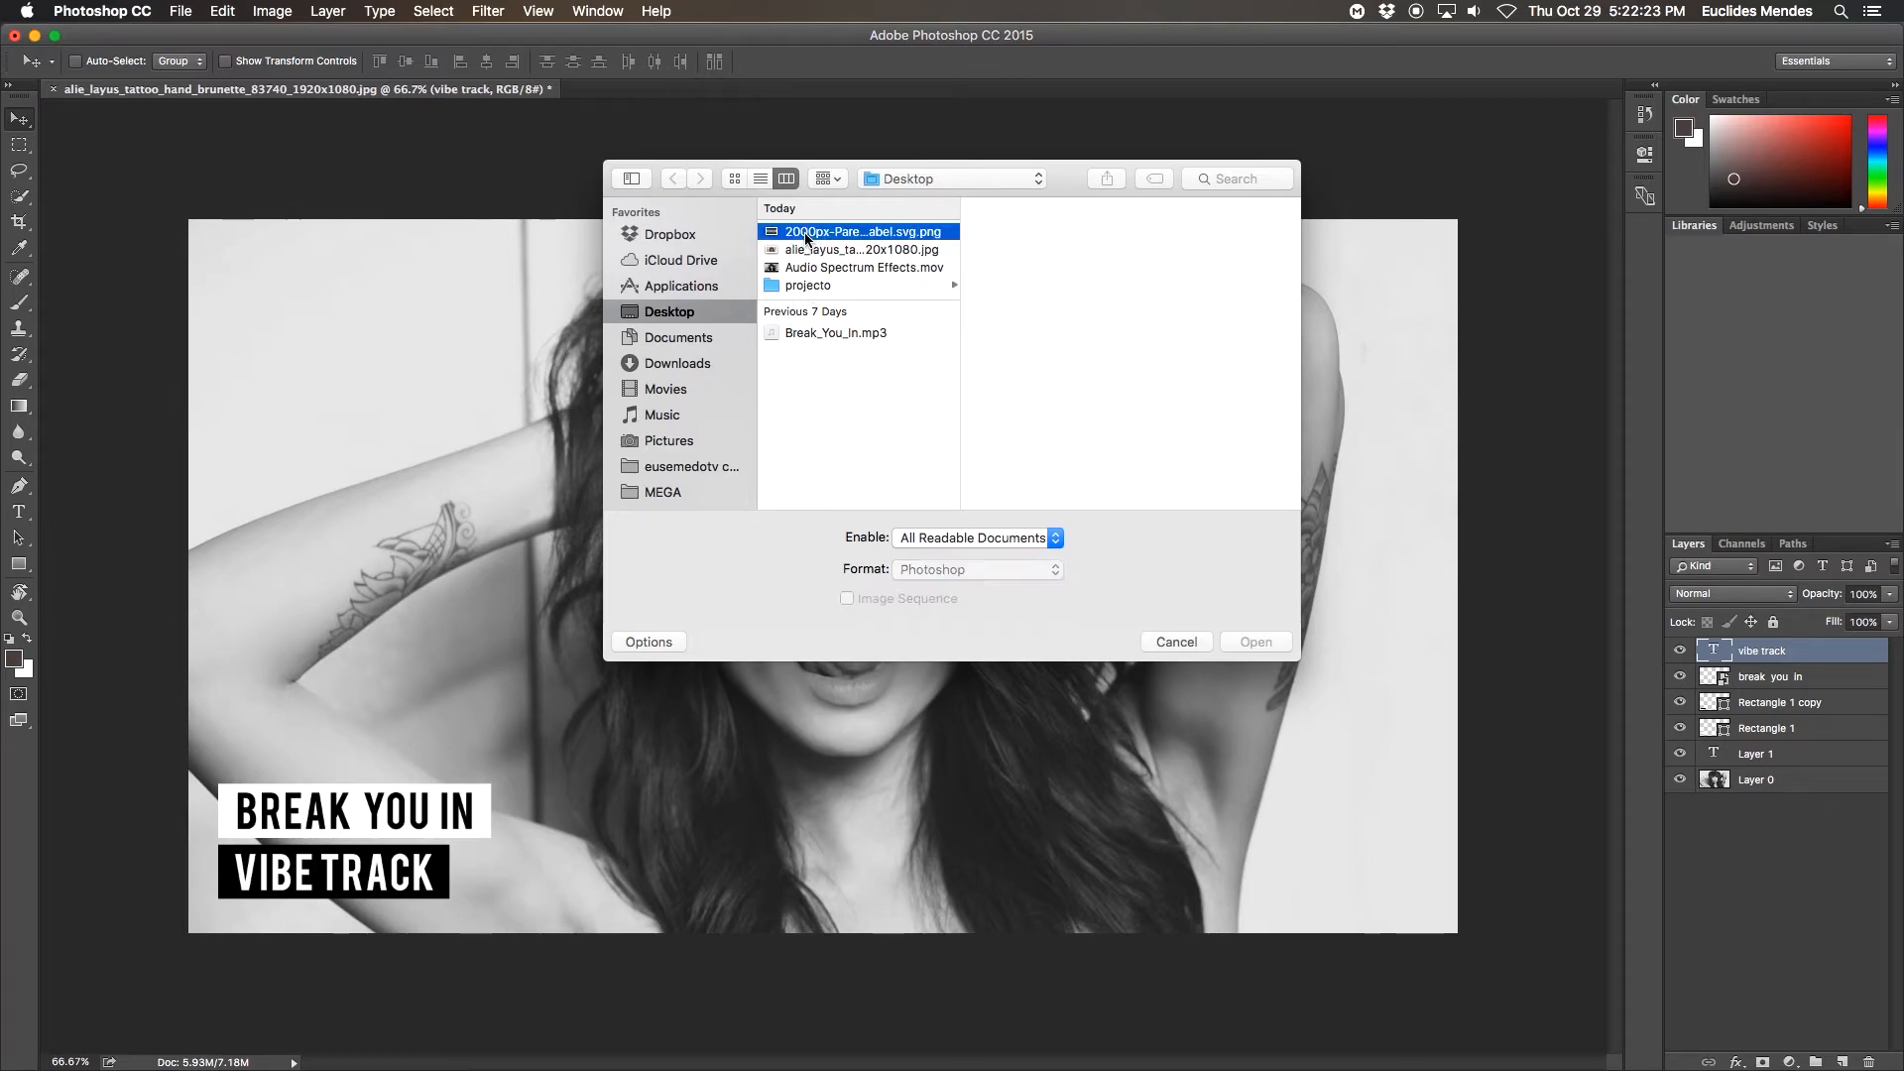
pyautogui.click(1257, 642)
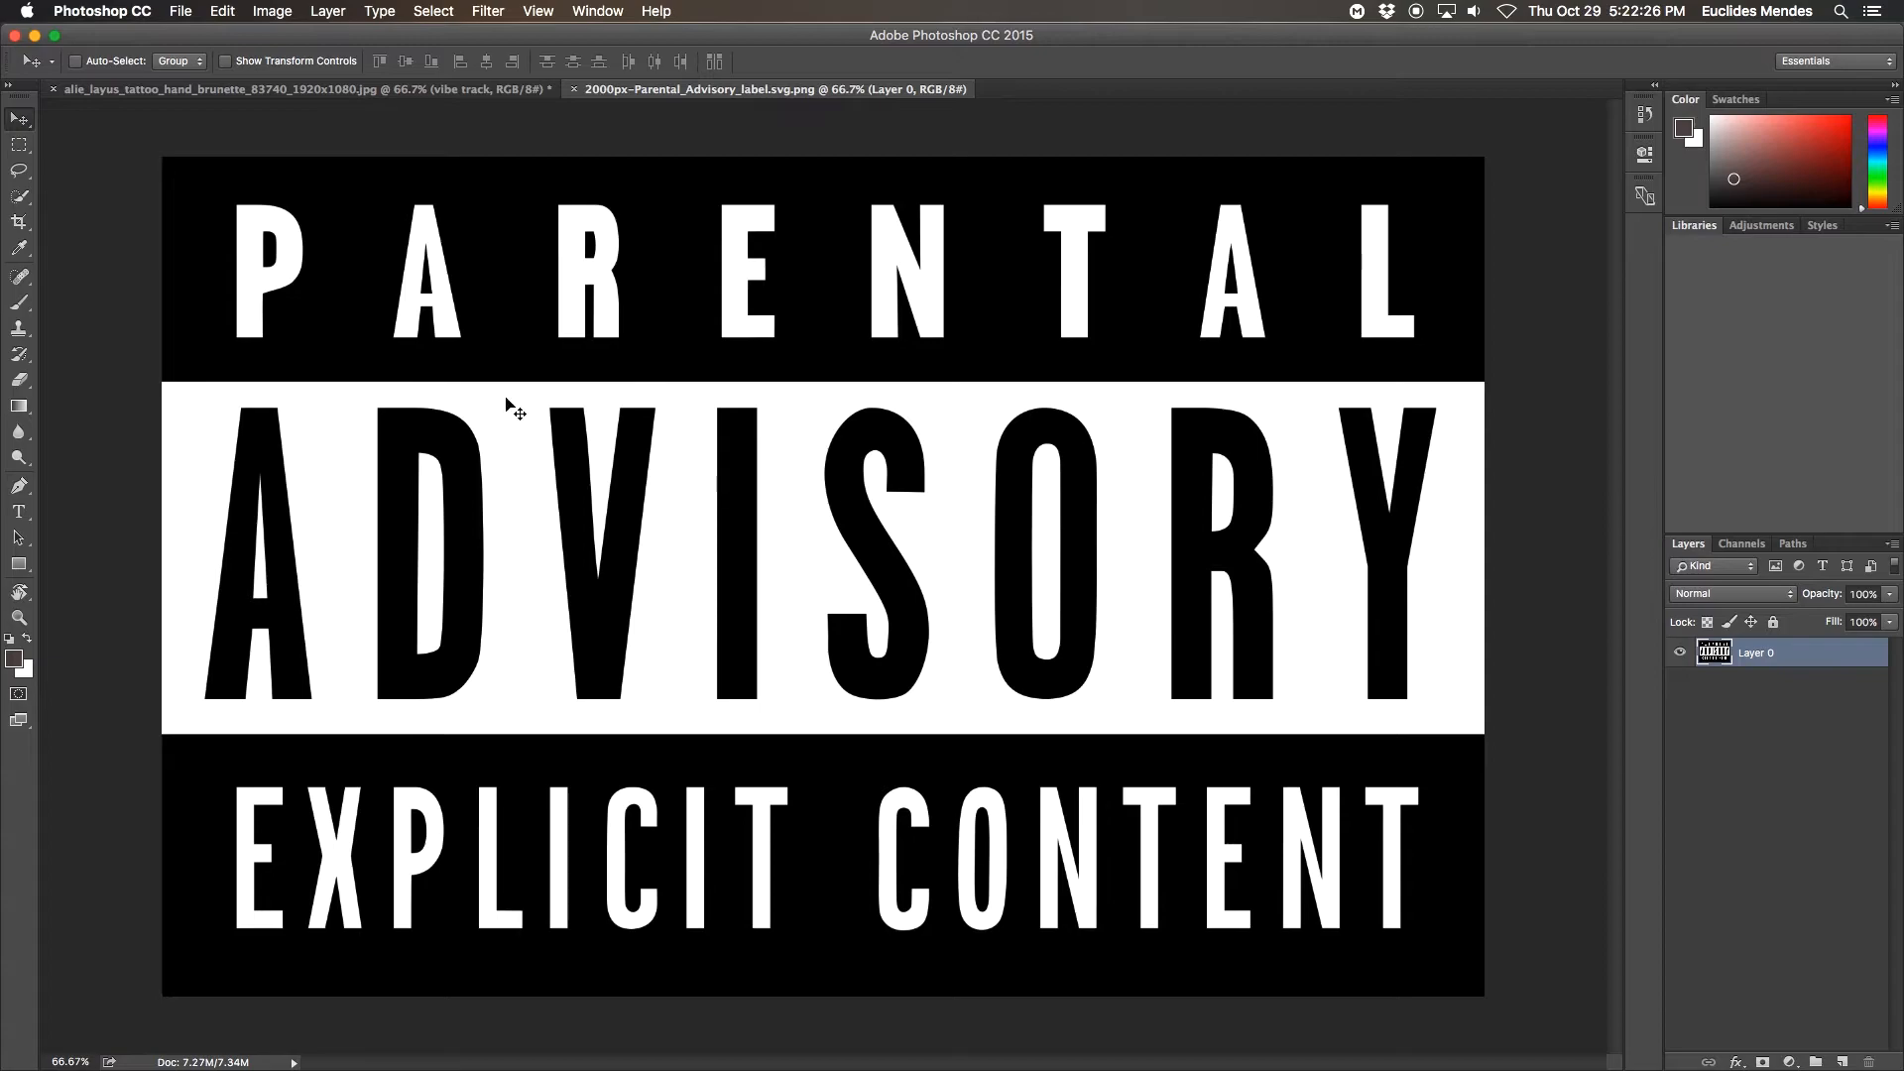
# Step: Copy the Parental Advisory label into the portrait artwork, scaled to about 13.15%, and place it in the photo's lower-right corner
pyautogui.moveTo(510, 404); pyautogui.dragTo(744, 516)
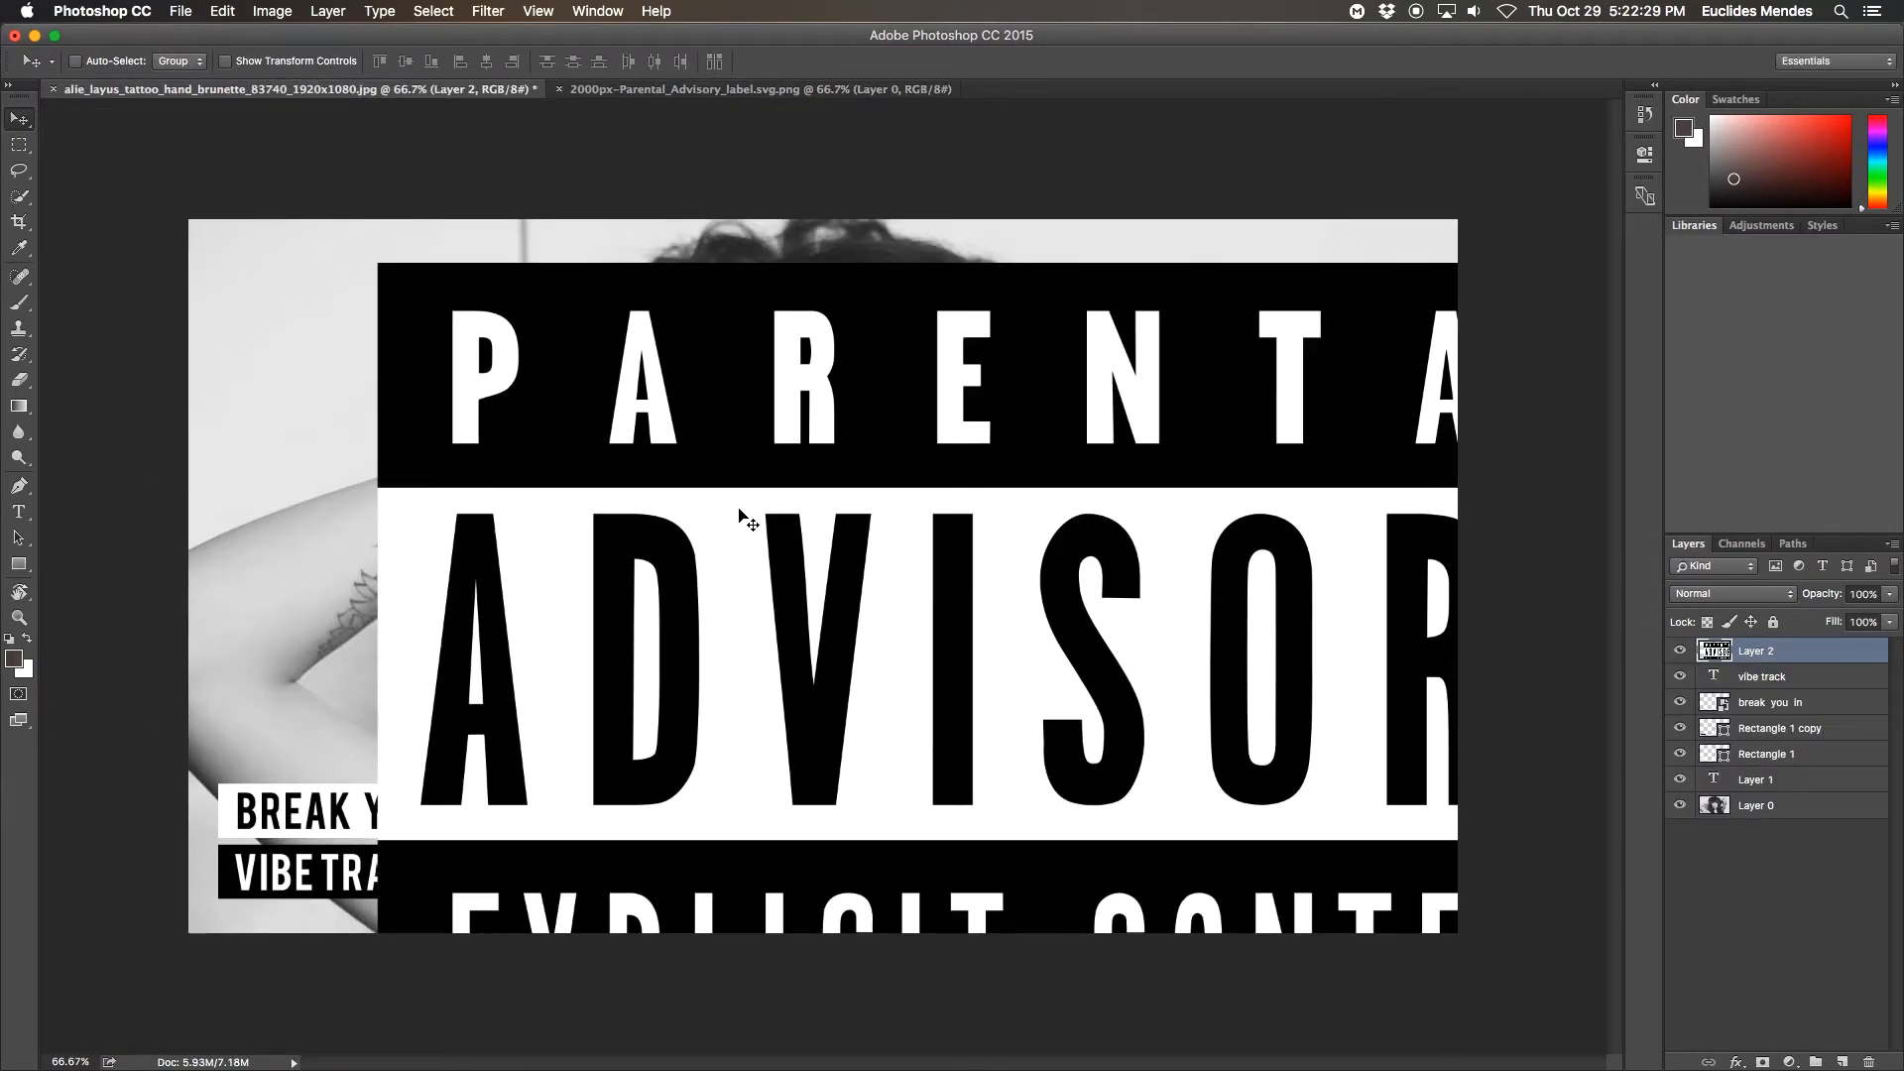
pyautogui.press('super+t')
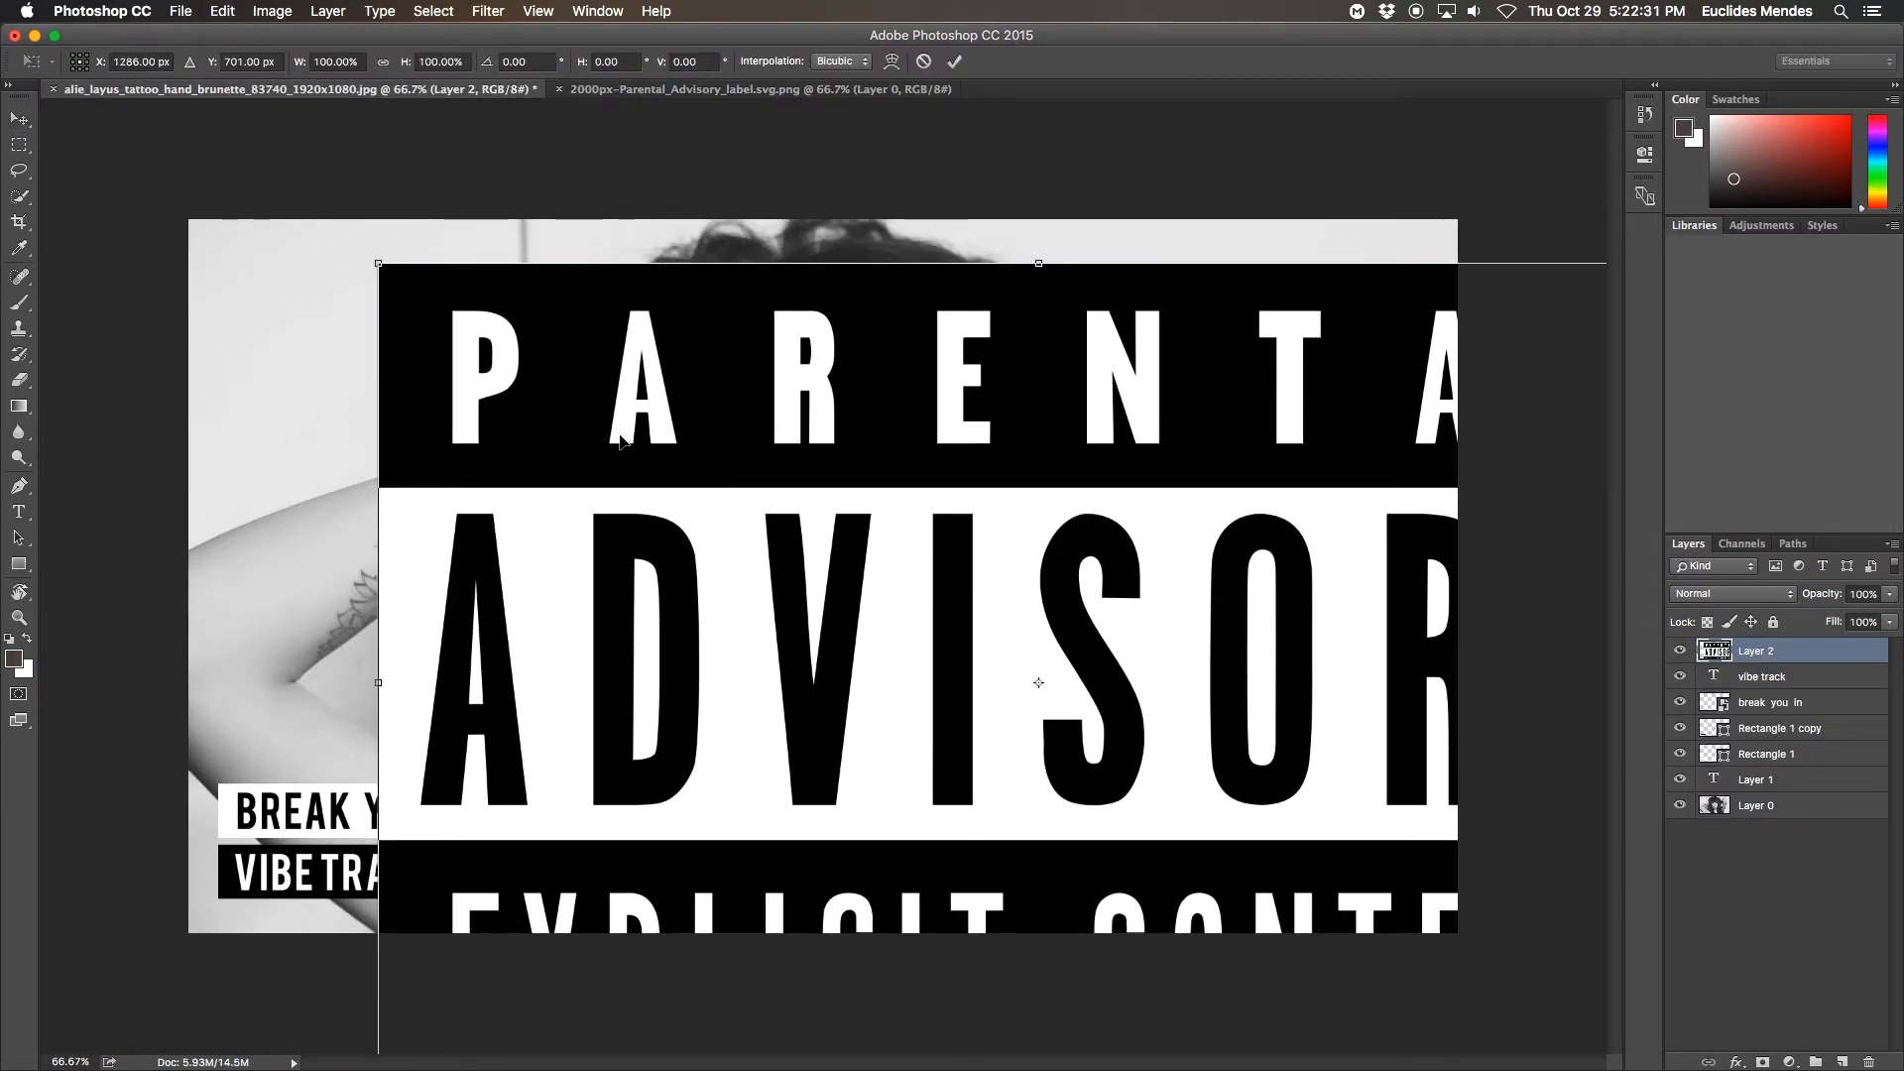
pyautogui.moveTo(378, 264); pyautogui.dragTo(1349, 799)
pyautogui.moveTo(1349, 863); pyautogui.dragTo(788, 560)
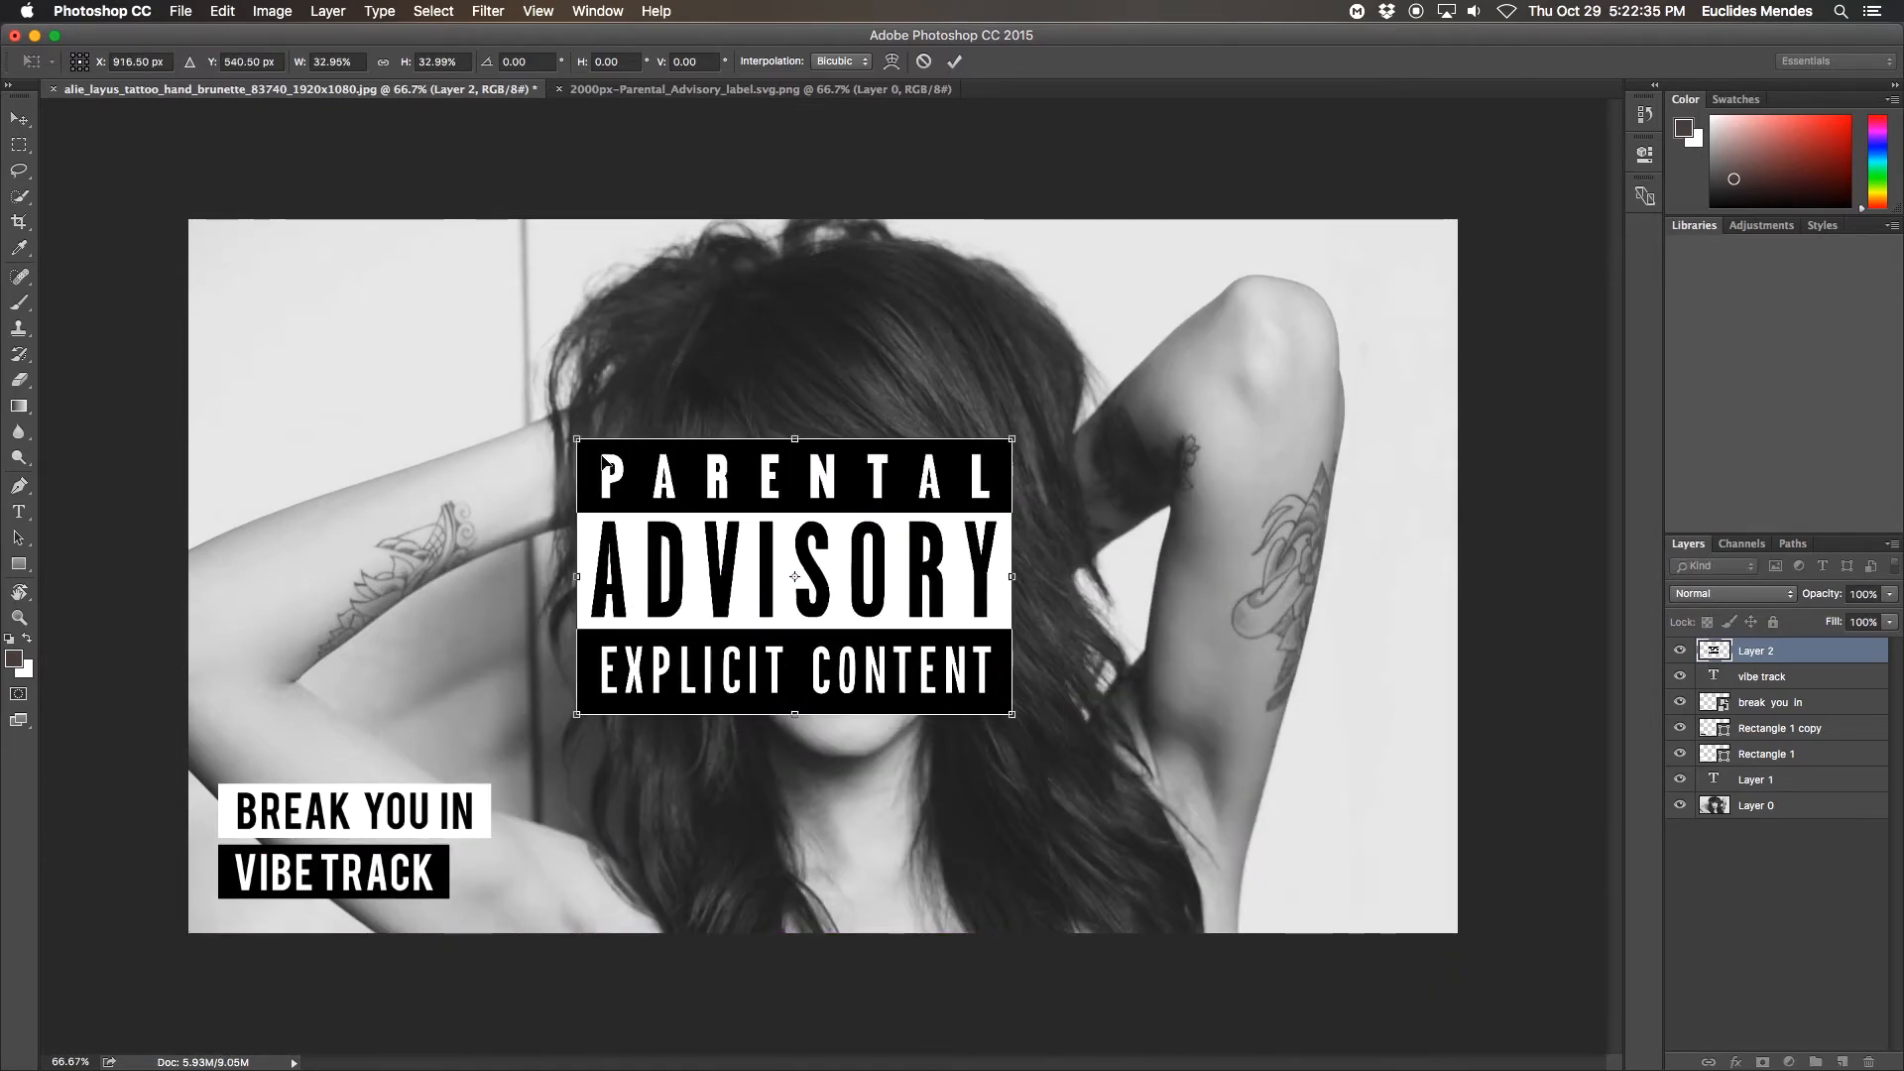
pyautogui.moveTo(580, 443); pyautogui.dragTo(838, 607)
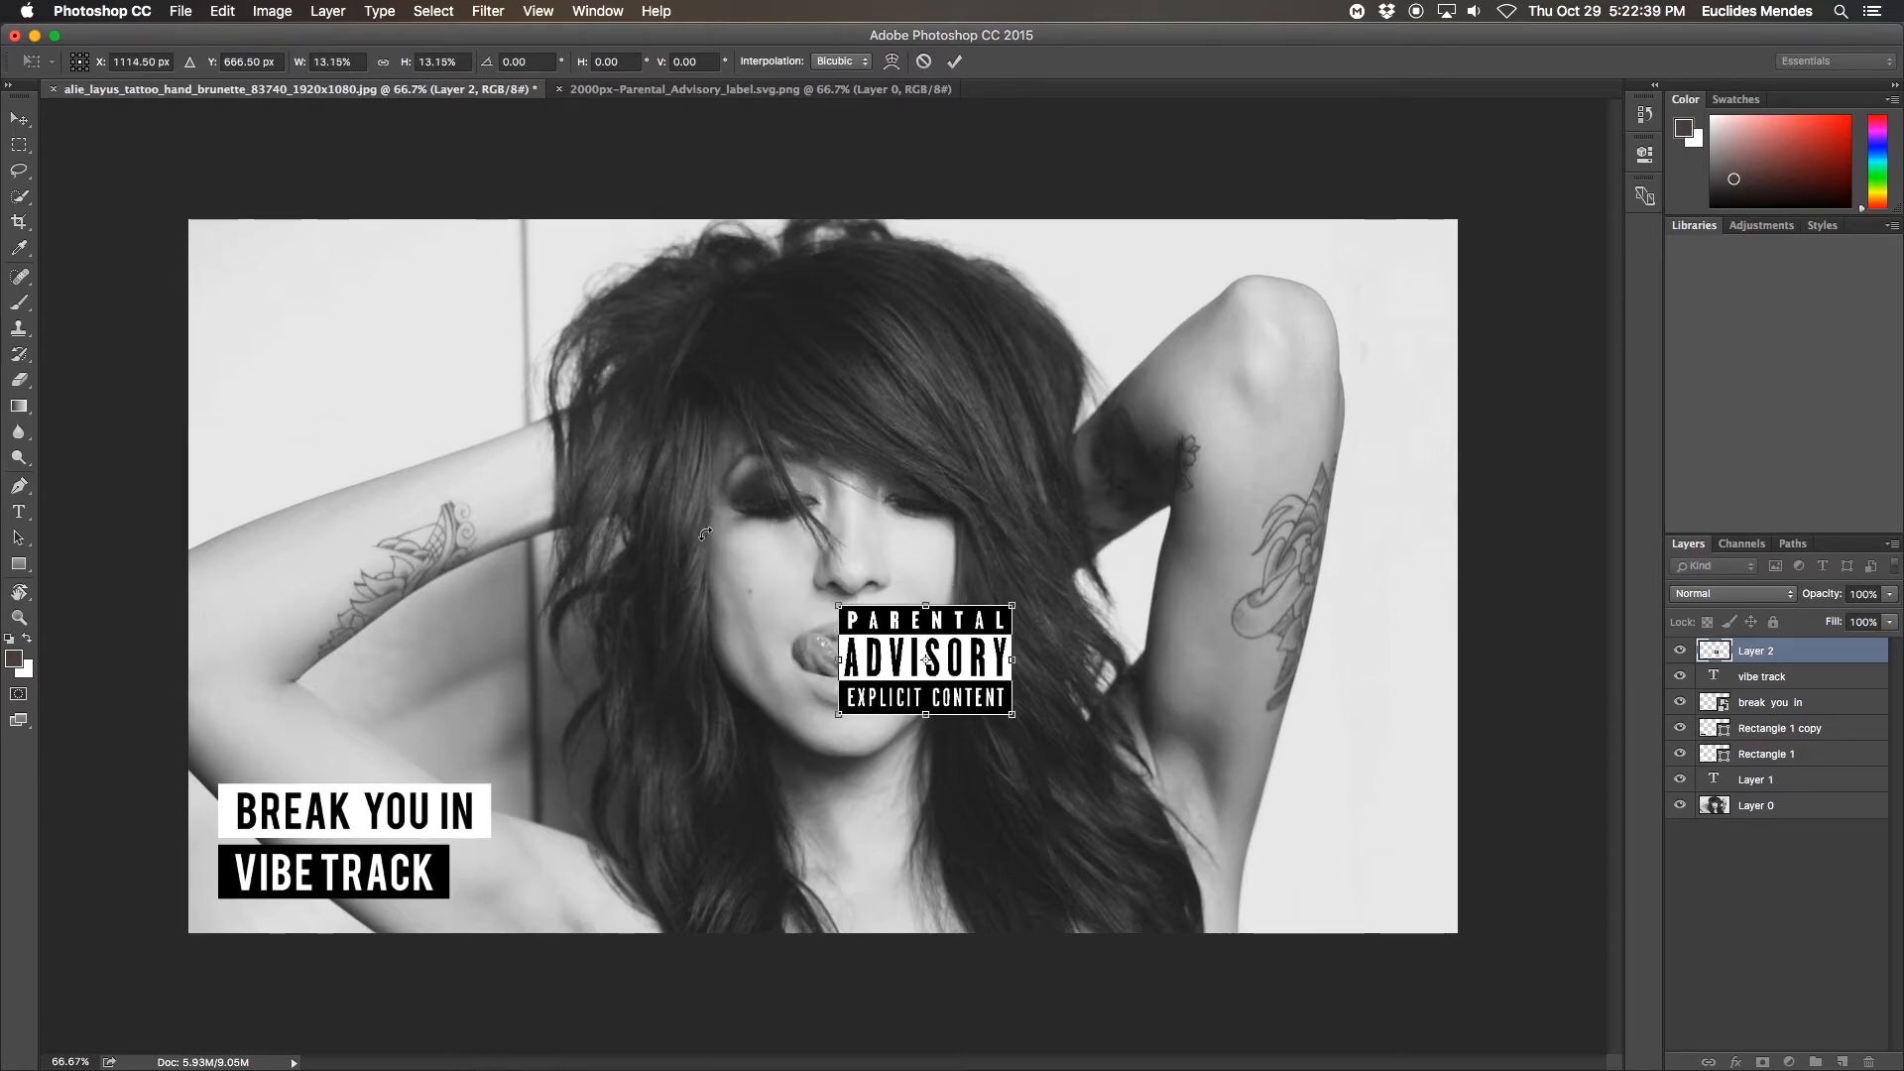
pyautogui.press('Return')
pyautogui.moveTo(971, 676); pyautogui.dragTo(1382, 850)
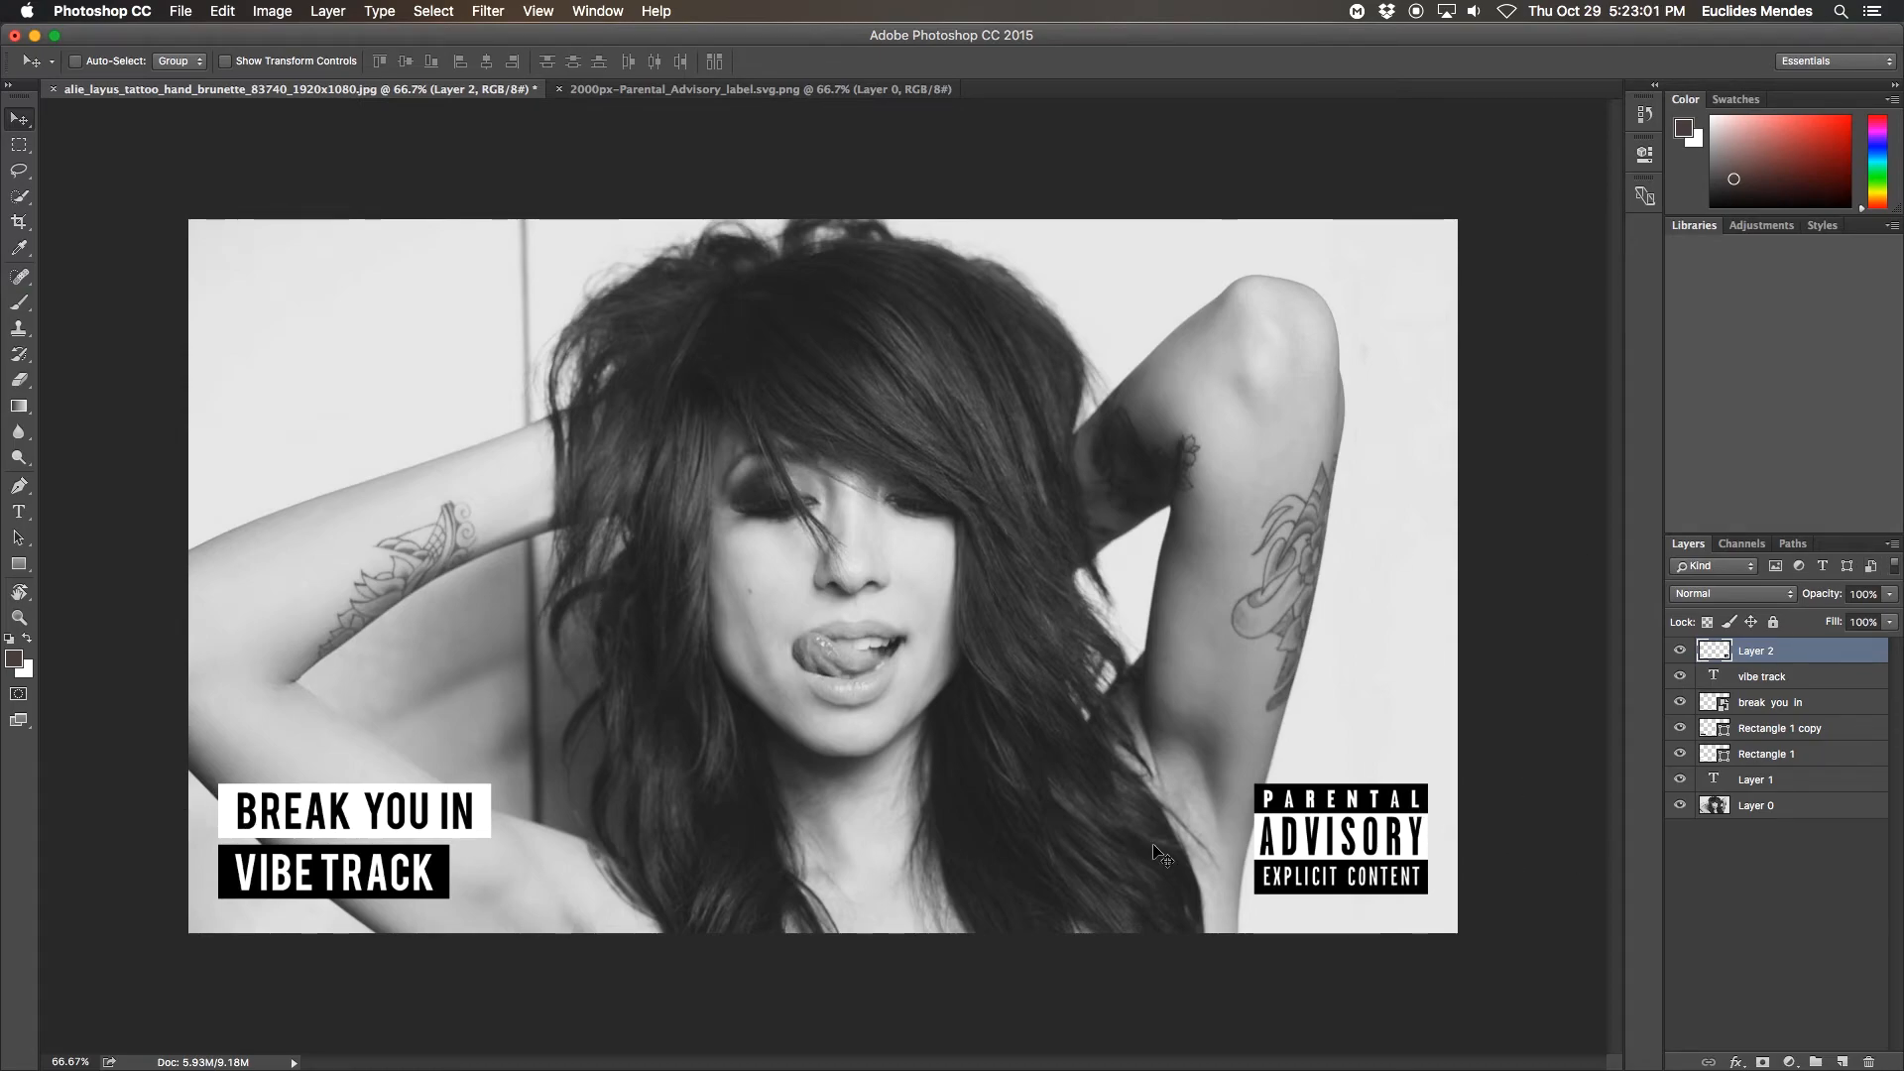
# Step: Duplicate the black rectangle behind "VIBE TRACK" and place the copy in the photo's upper-right corner, right-aligned with the Parental Advisory label
pyautogui.click(1819, 904)
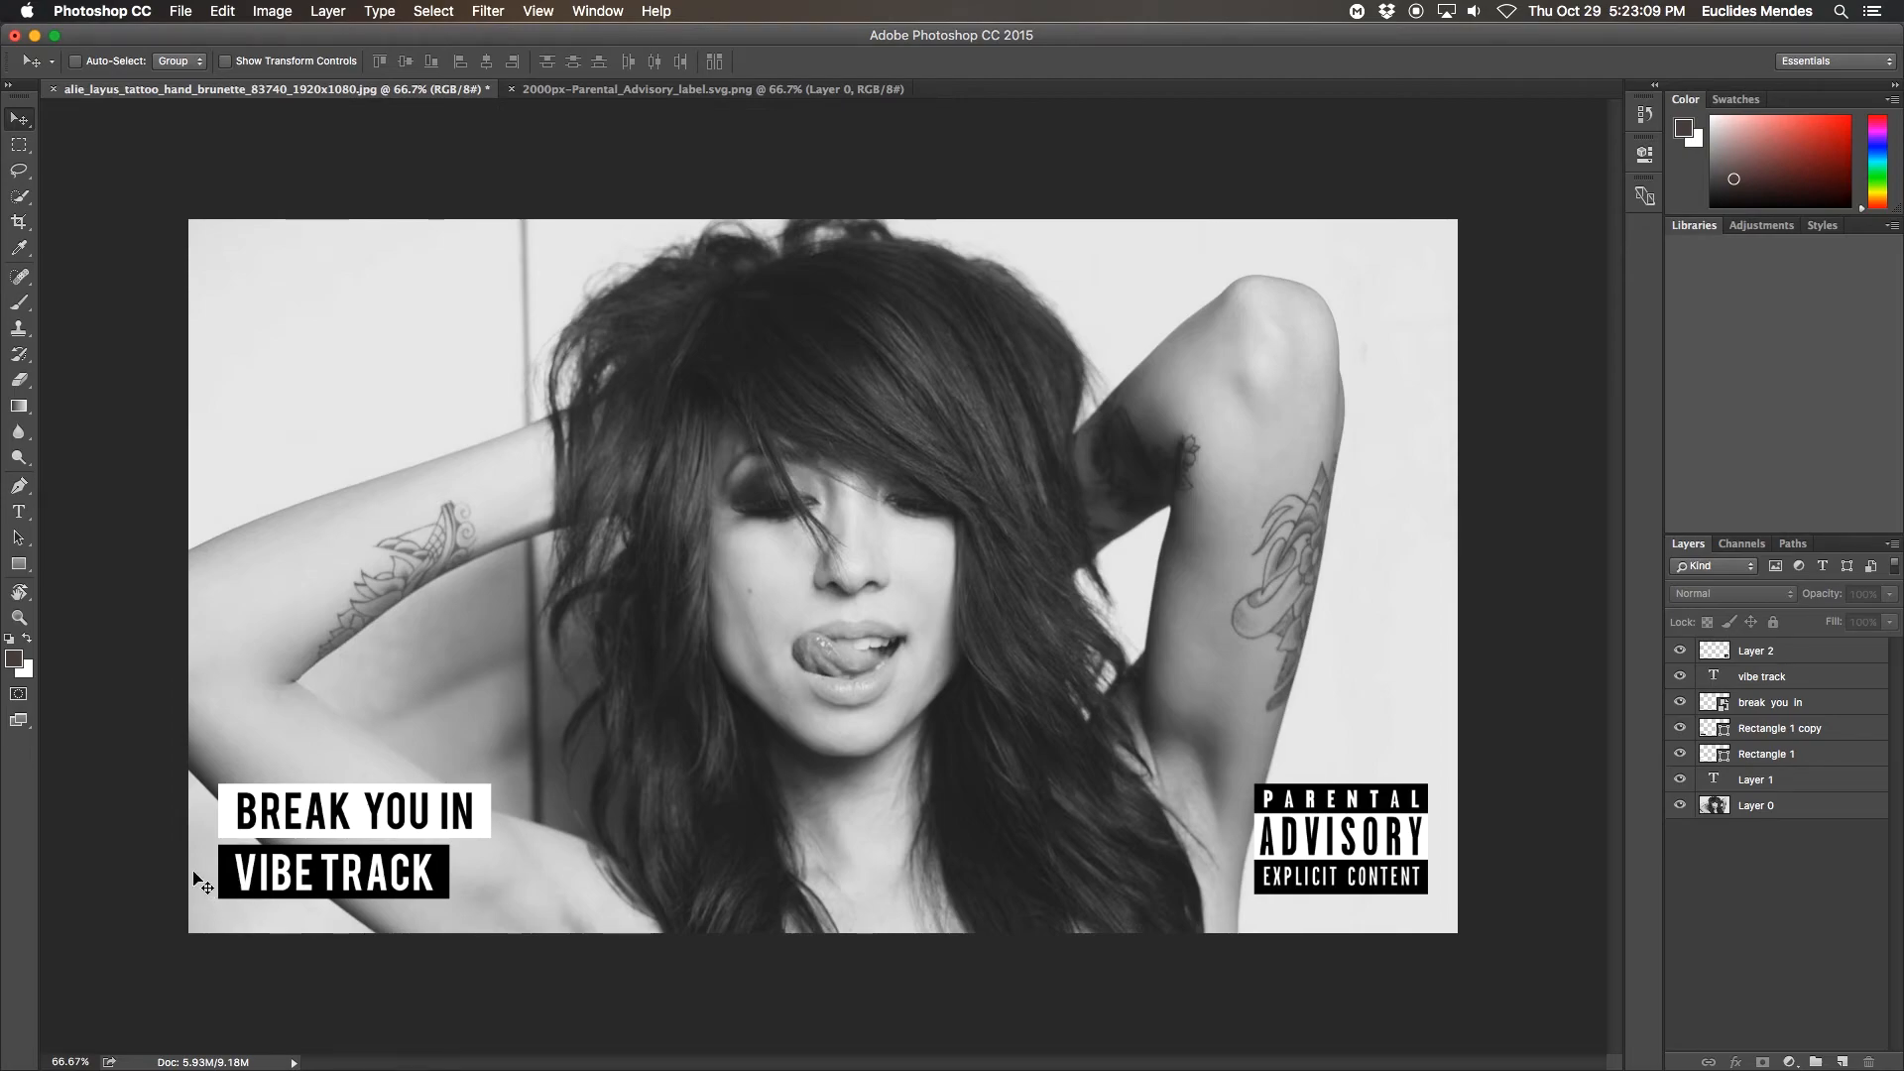
pyautogui.click(1680, 731)
pyautogui.click(1679, 731)
pyautogui.click(1830, 735)
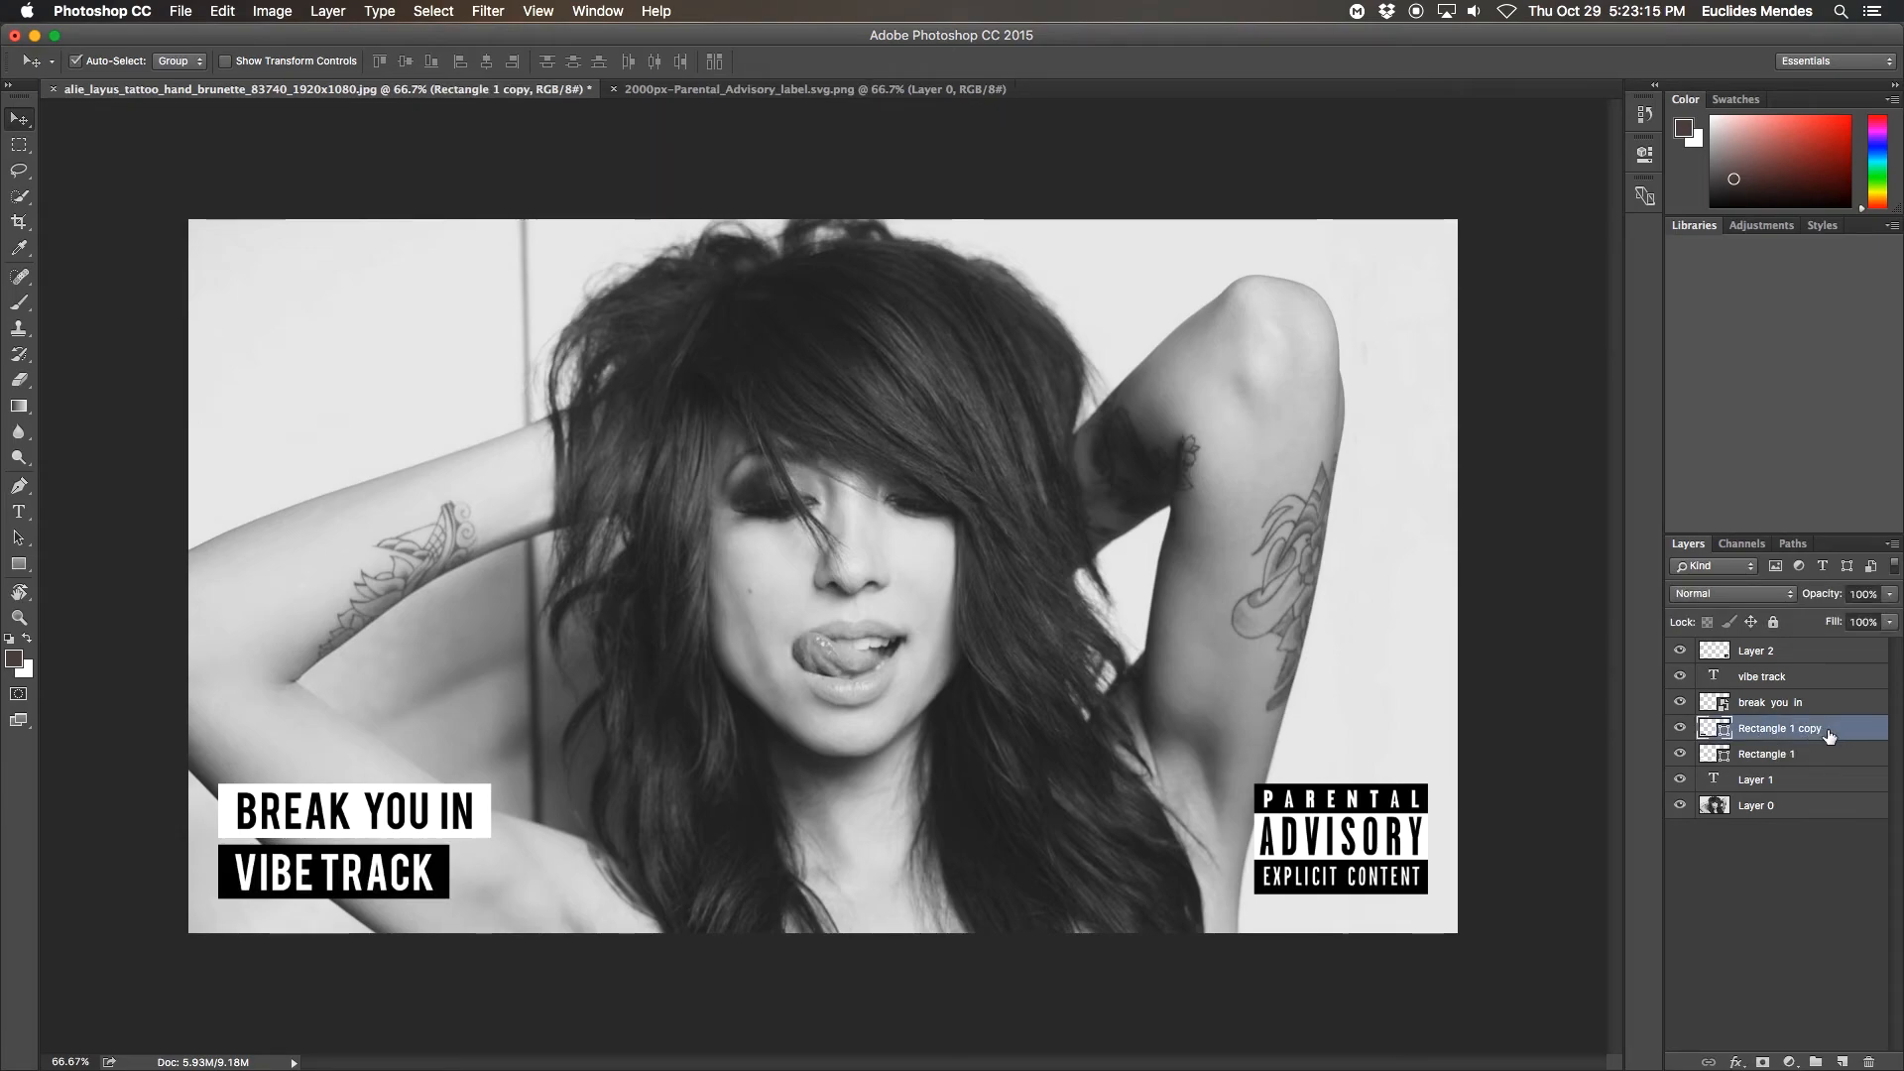
pyautogui.press('super+j')
pyautogui.moveTo(780, 709); pyautogui.dragTo(1434, 352)
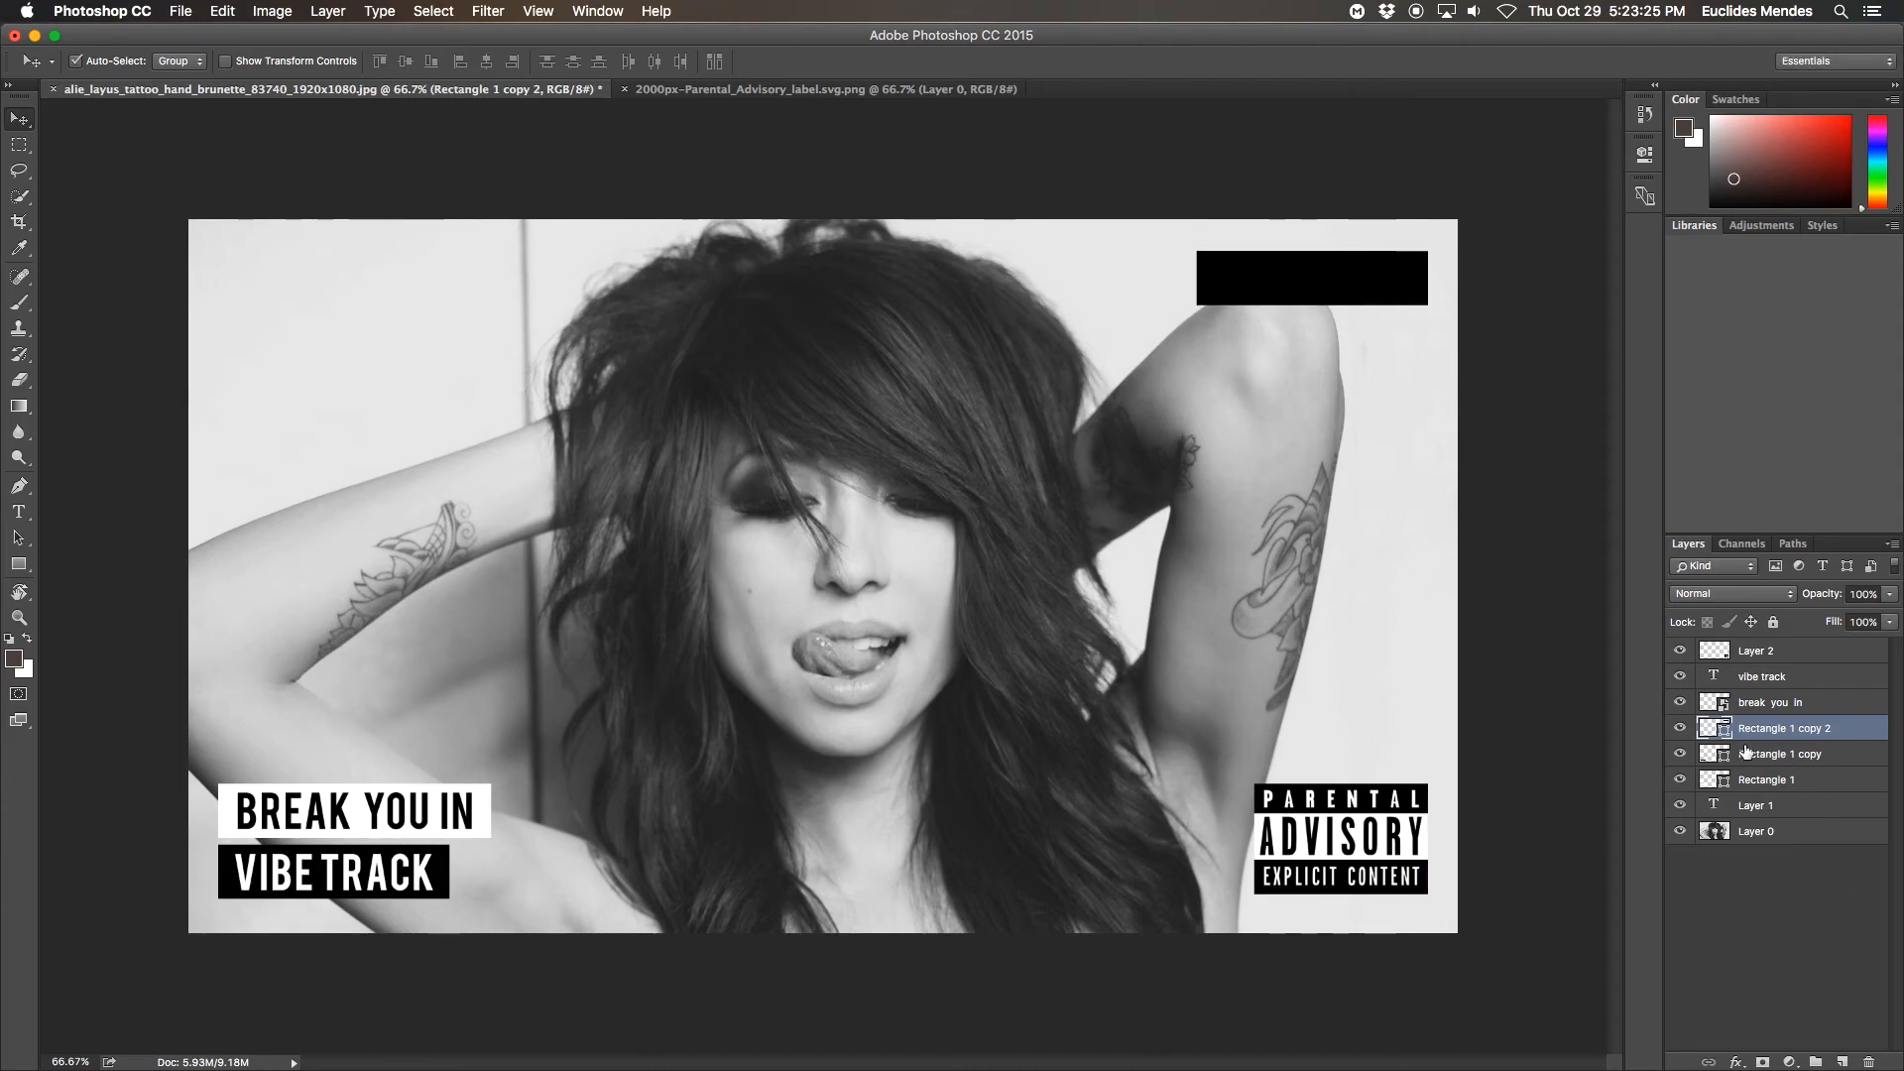
# Step: Duplicate the upper-right black rectangle and place the copy directly beneath it, at about X 1525 px, Y 130 px
pyautogui.press('super')
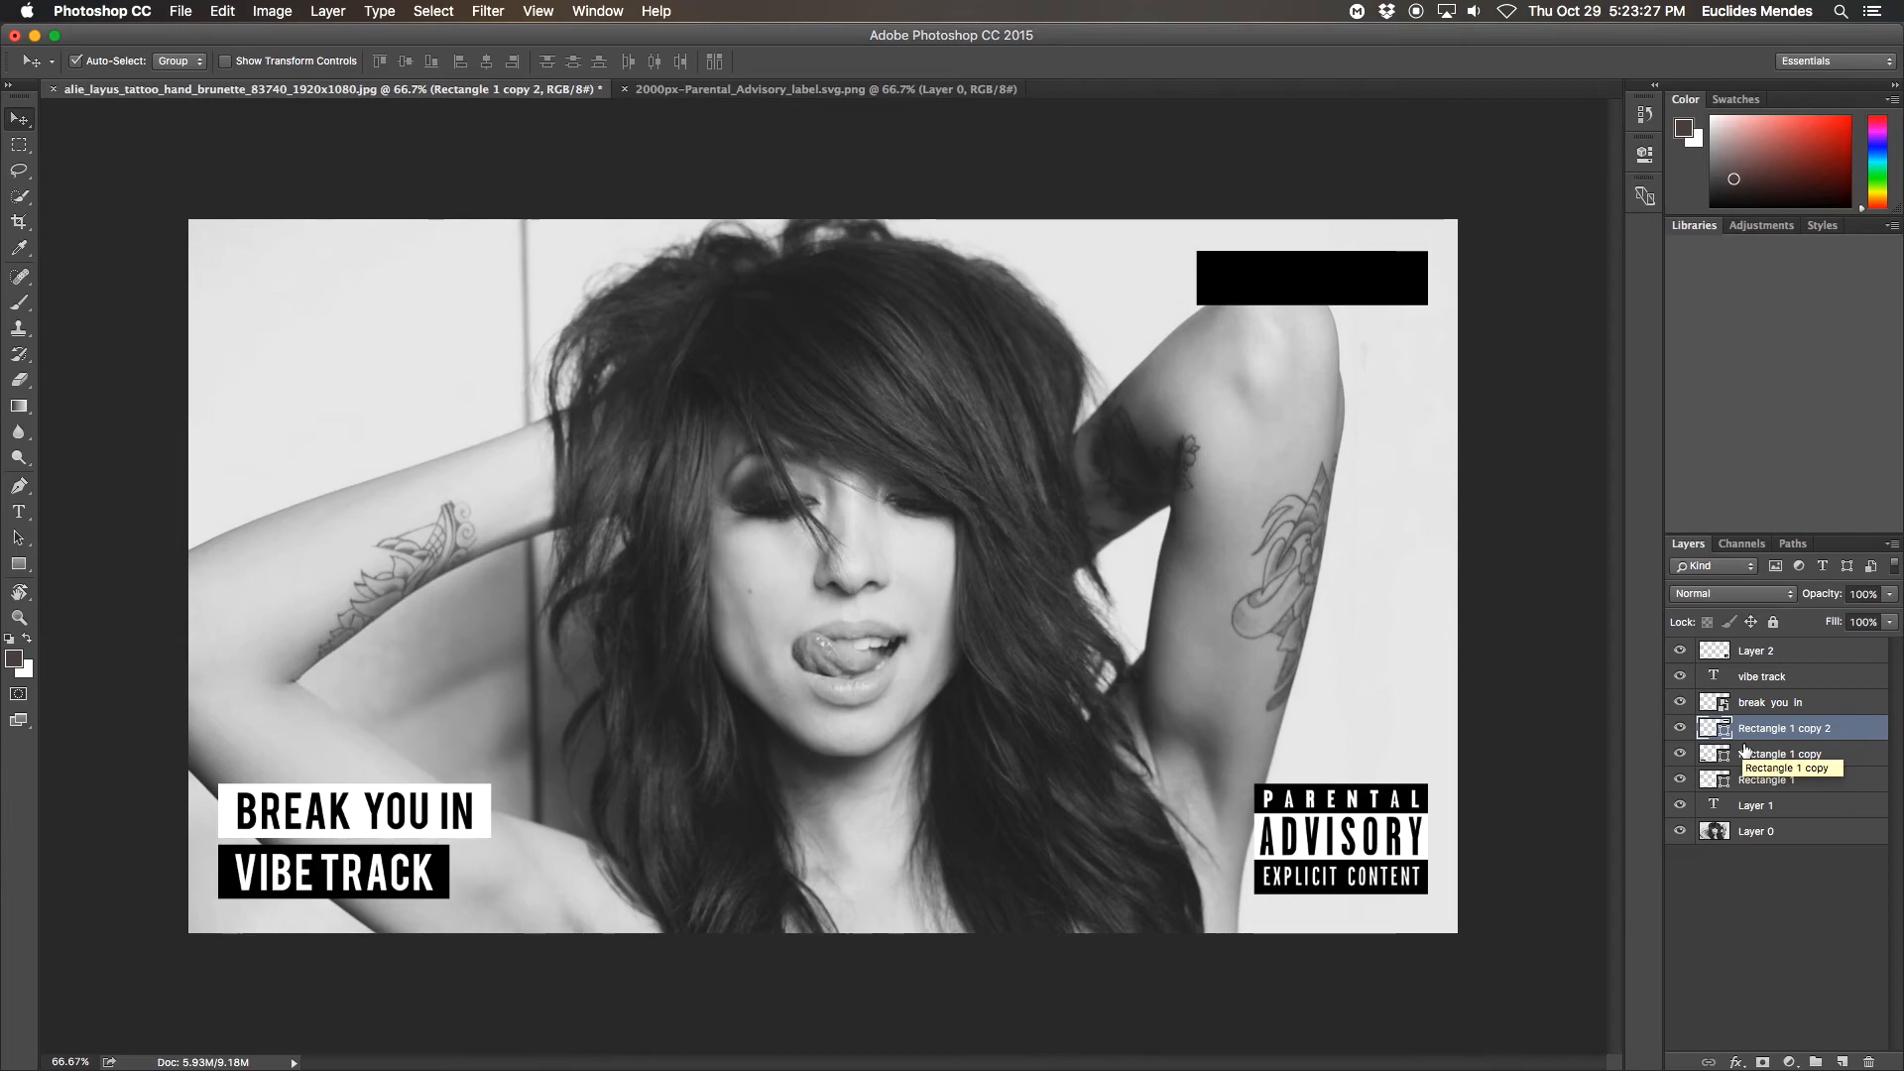
pyautogui.press('super+j')
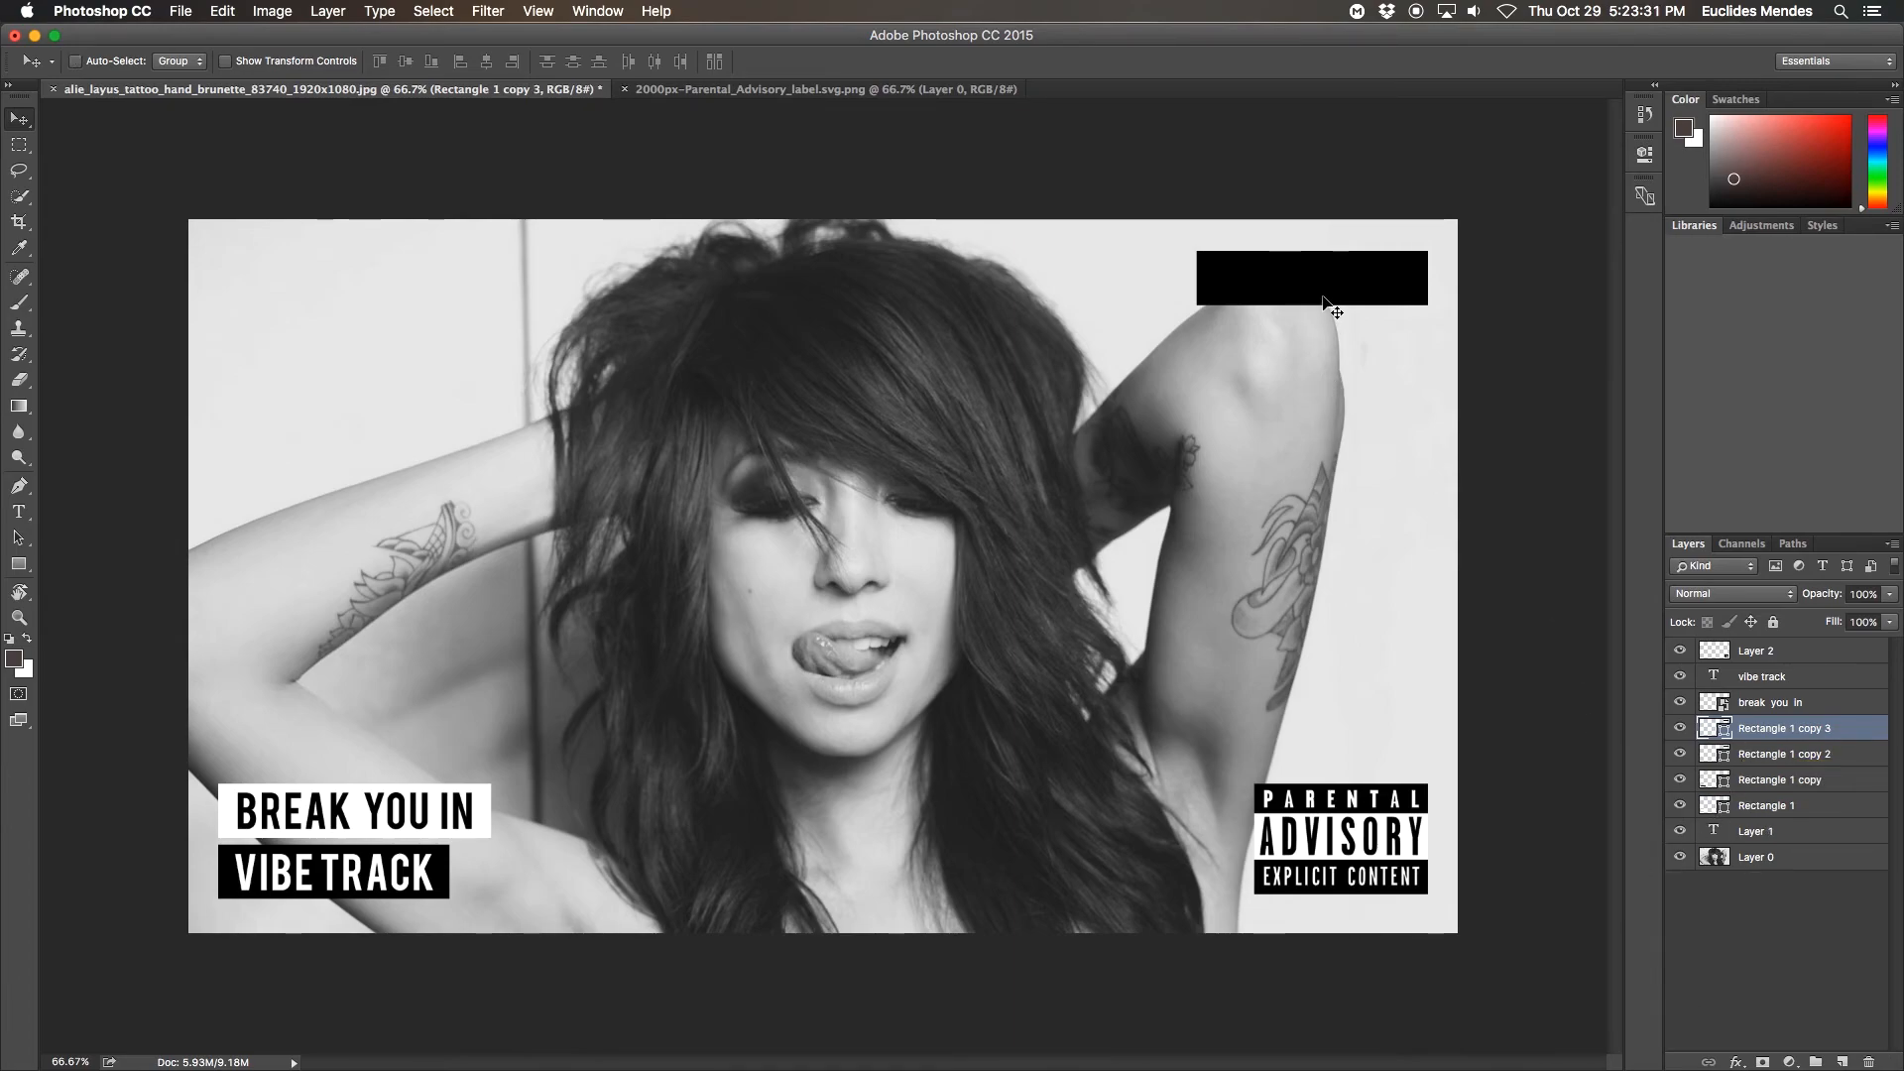
pyautogui.moveTo(1324, 296); pyautogui.dragTo(1317, 343)
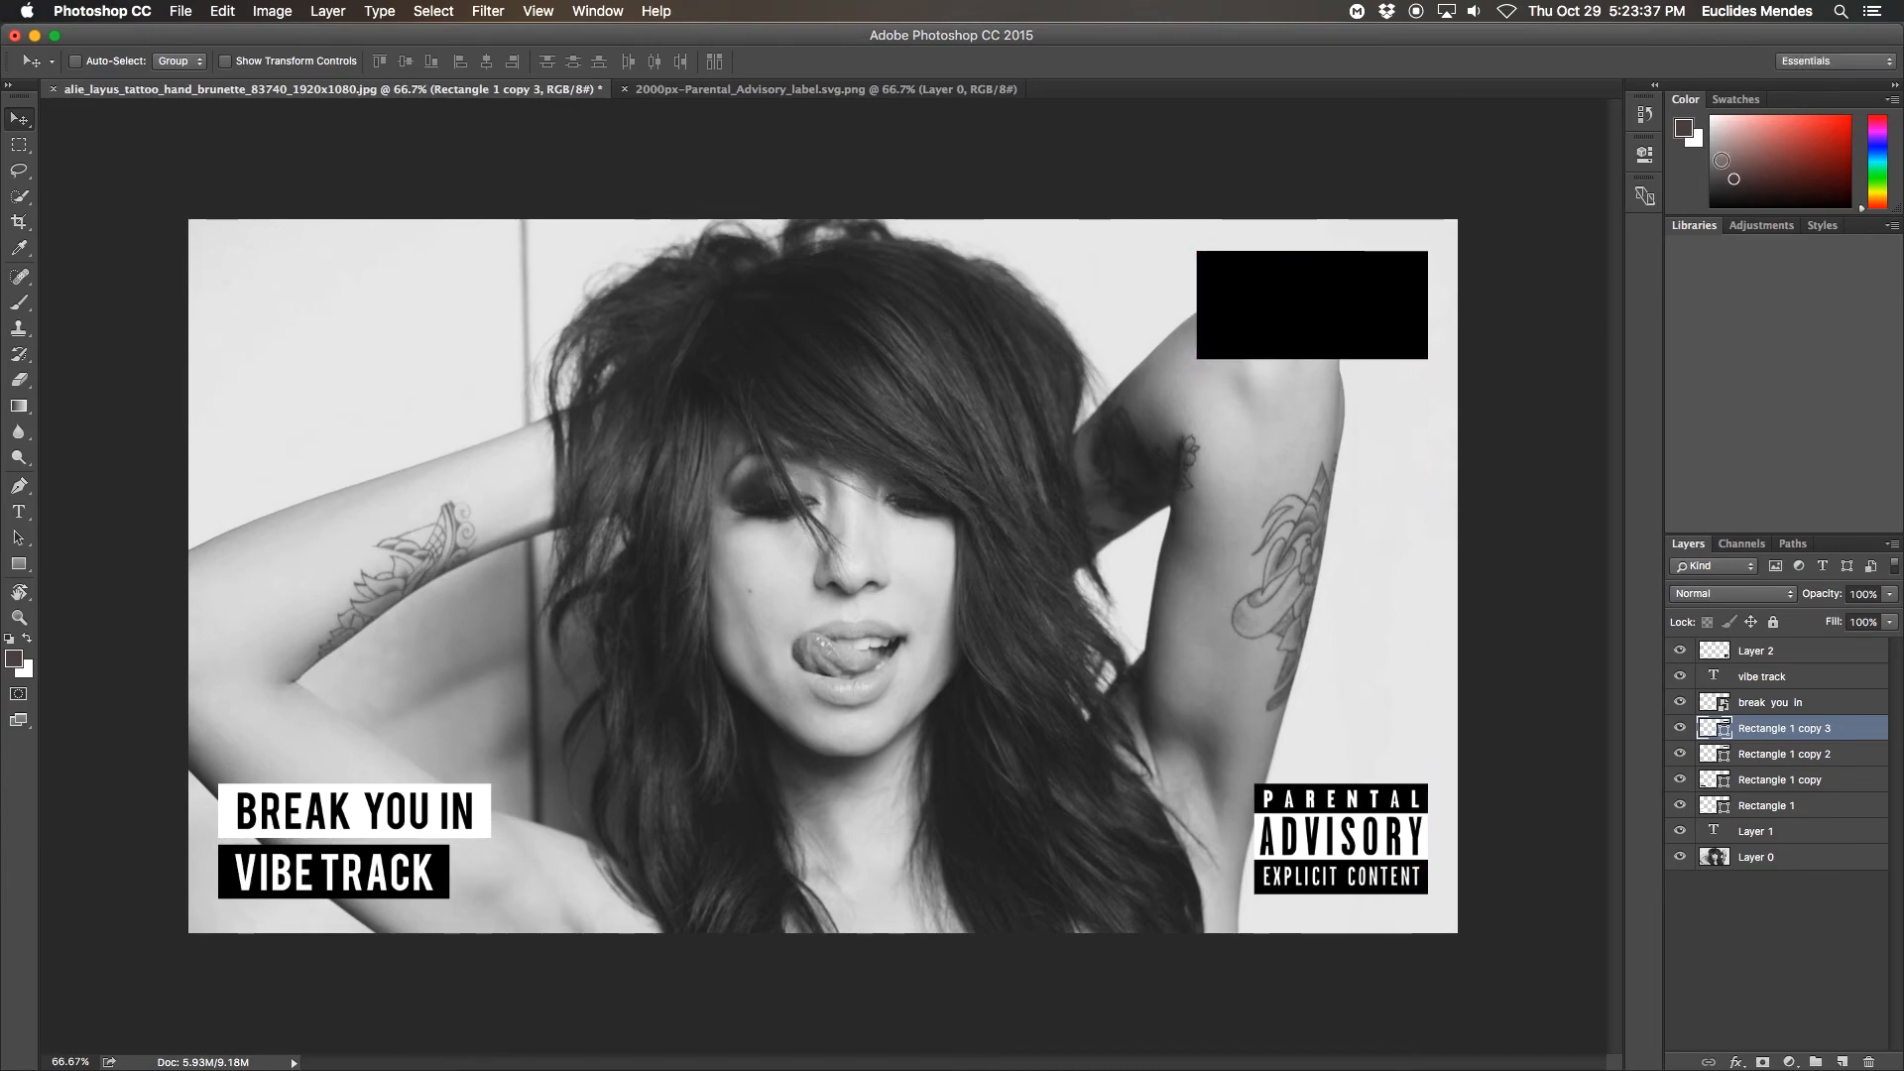
# Step: Set the lower rectangle copy's height to 21 px and its fill to white
pyautogui.click(1645, 154)
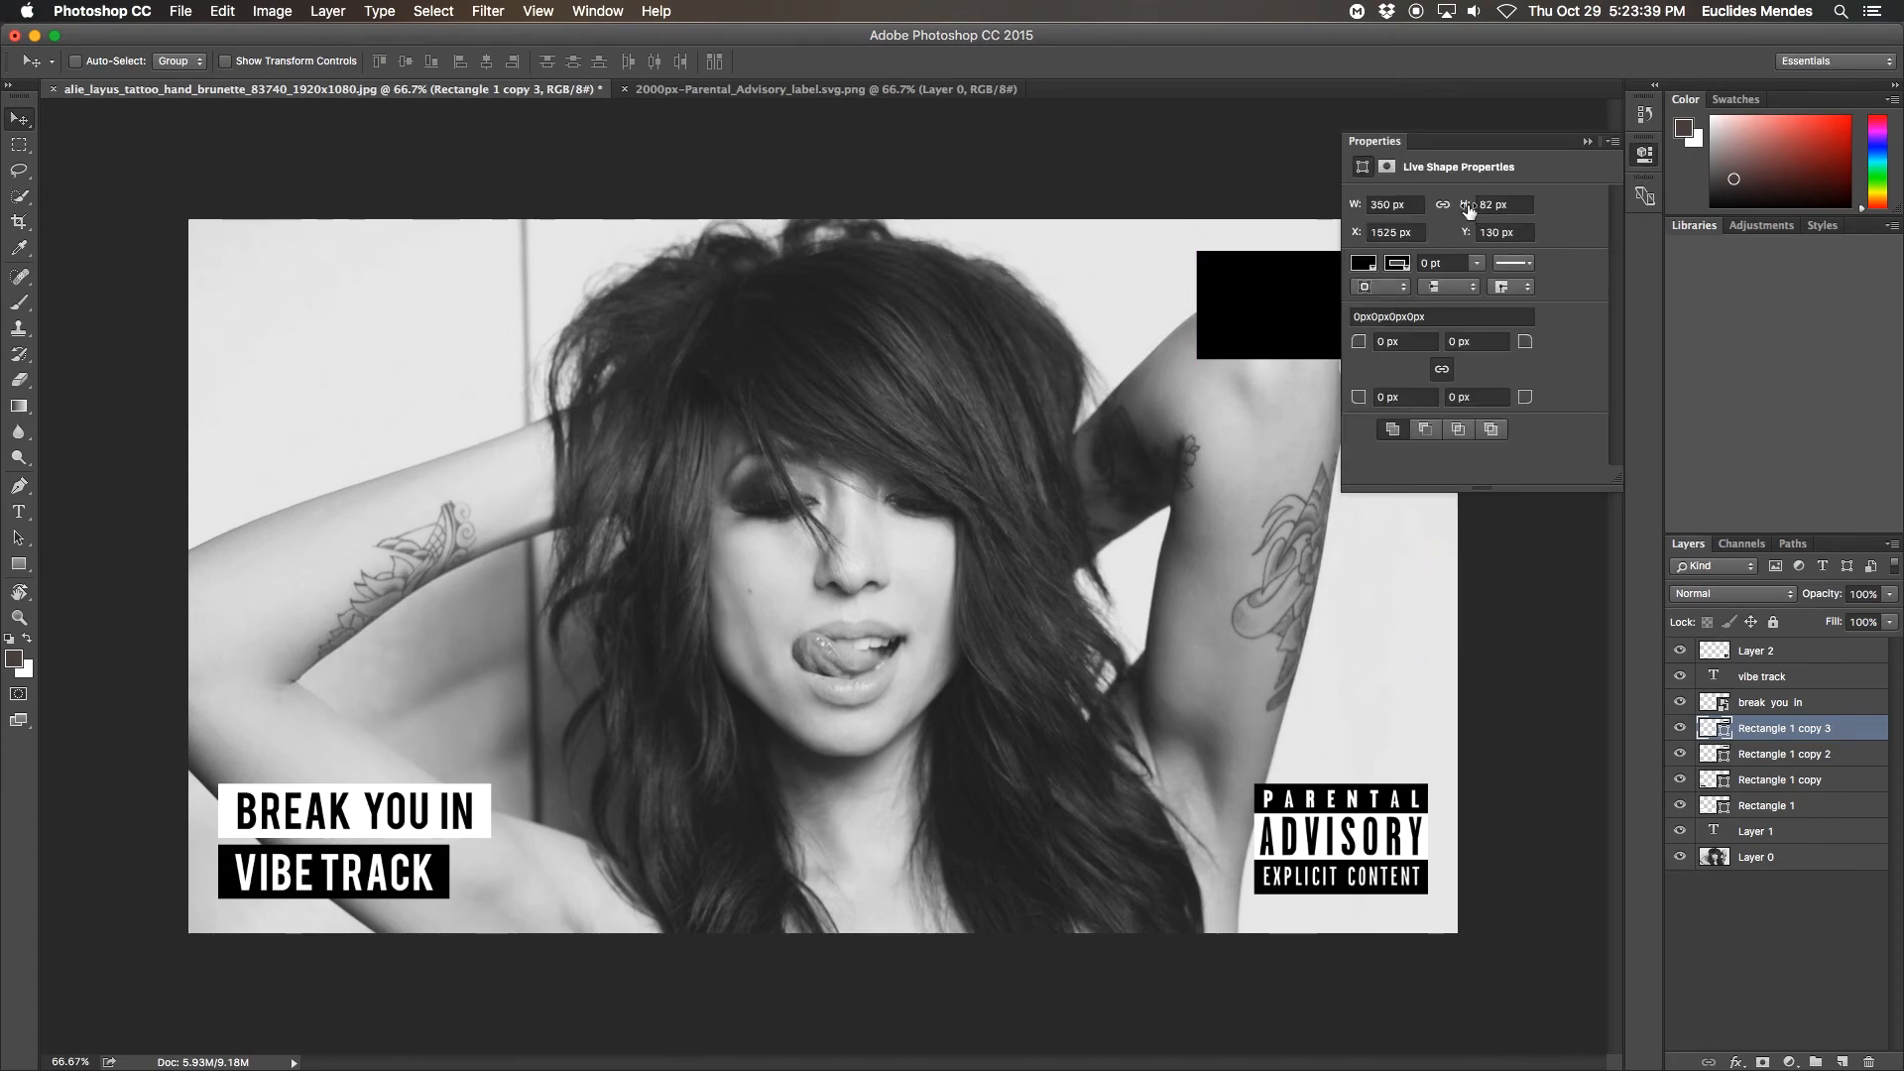
pyautogui.moveTo(1469, 209); pyautogui.dragTo(1405, 215)
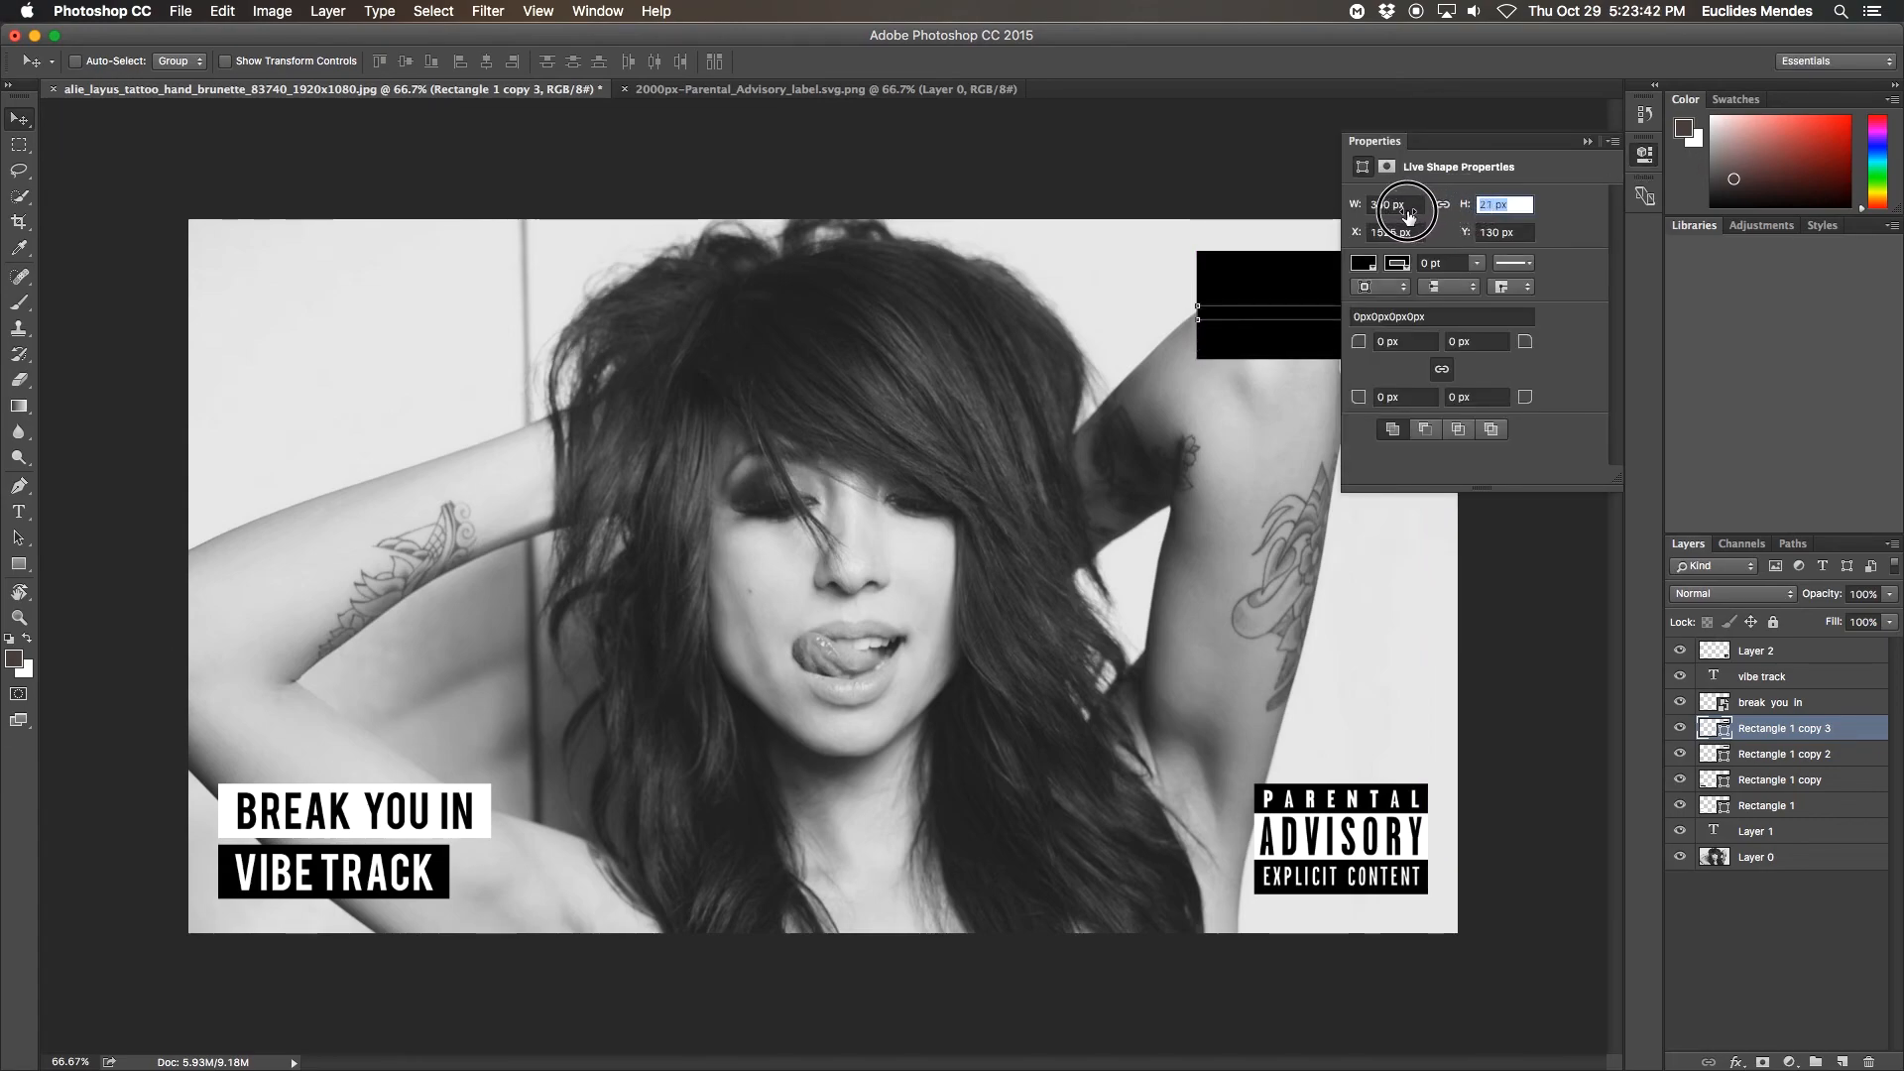
pyautogui.click(1364, 263)
pyautogui.click(1376, 367)
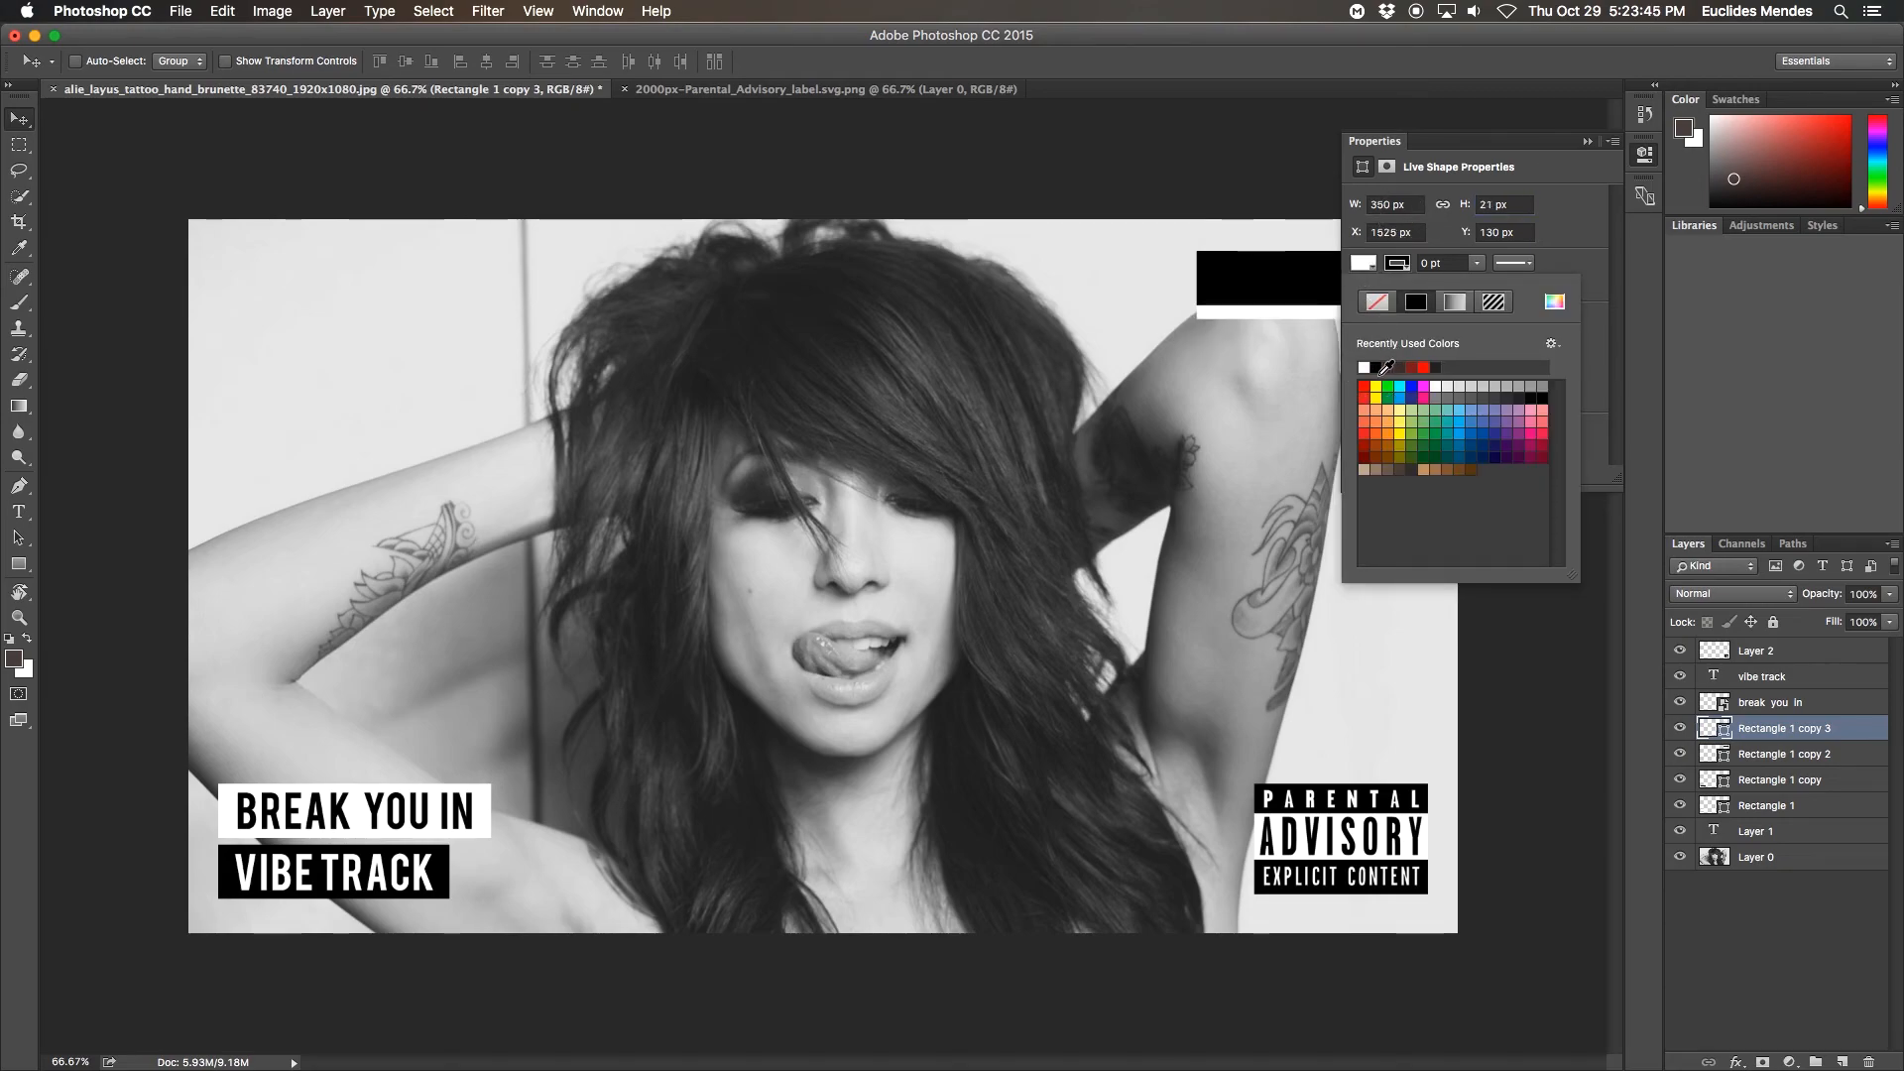
pyautogui.click(1587, 145)
pyautogui.click(1587, 144)
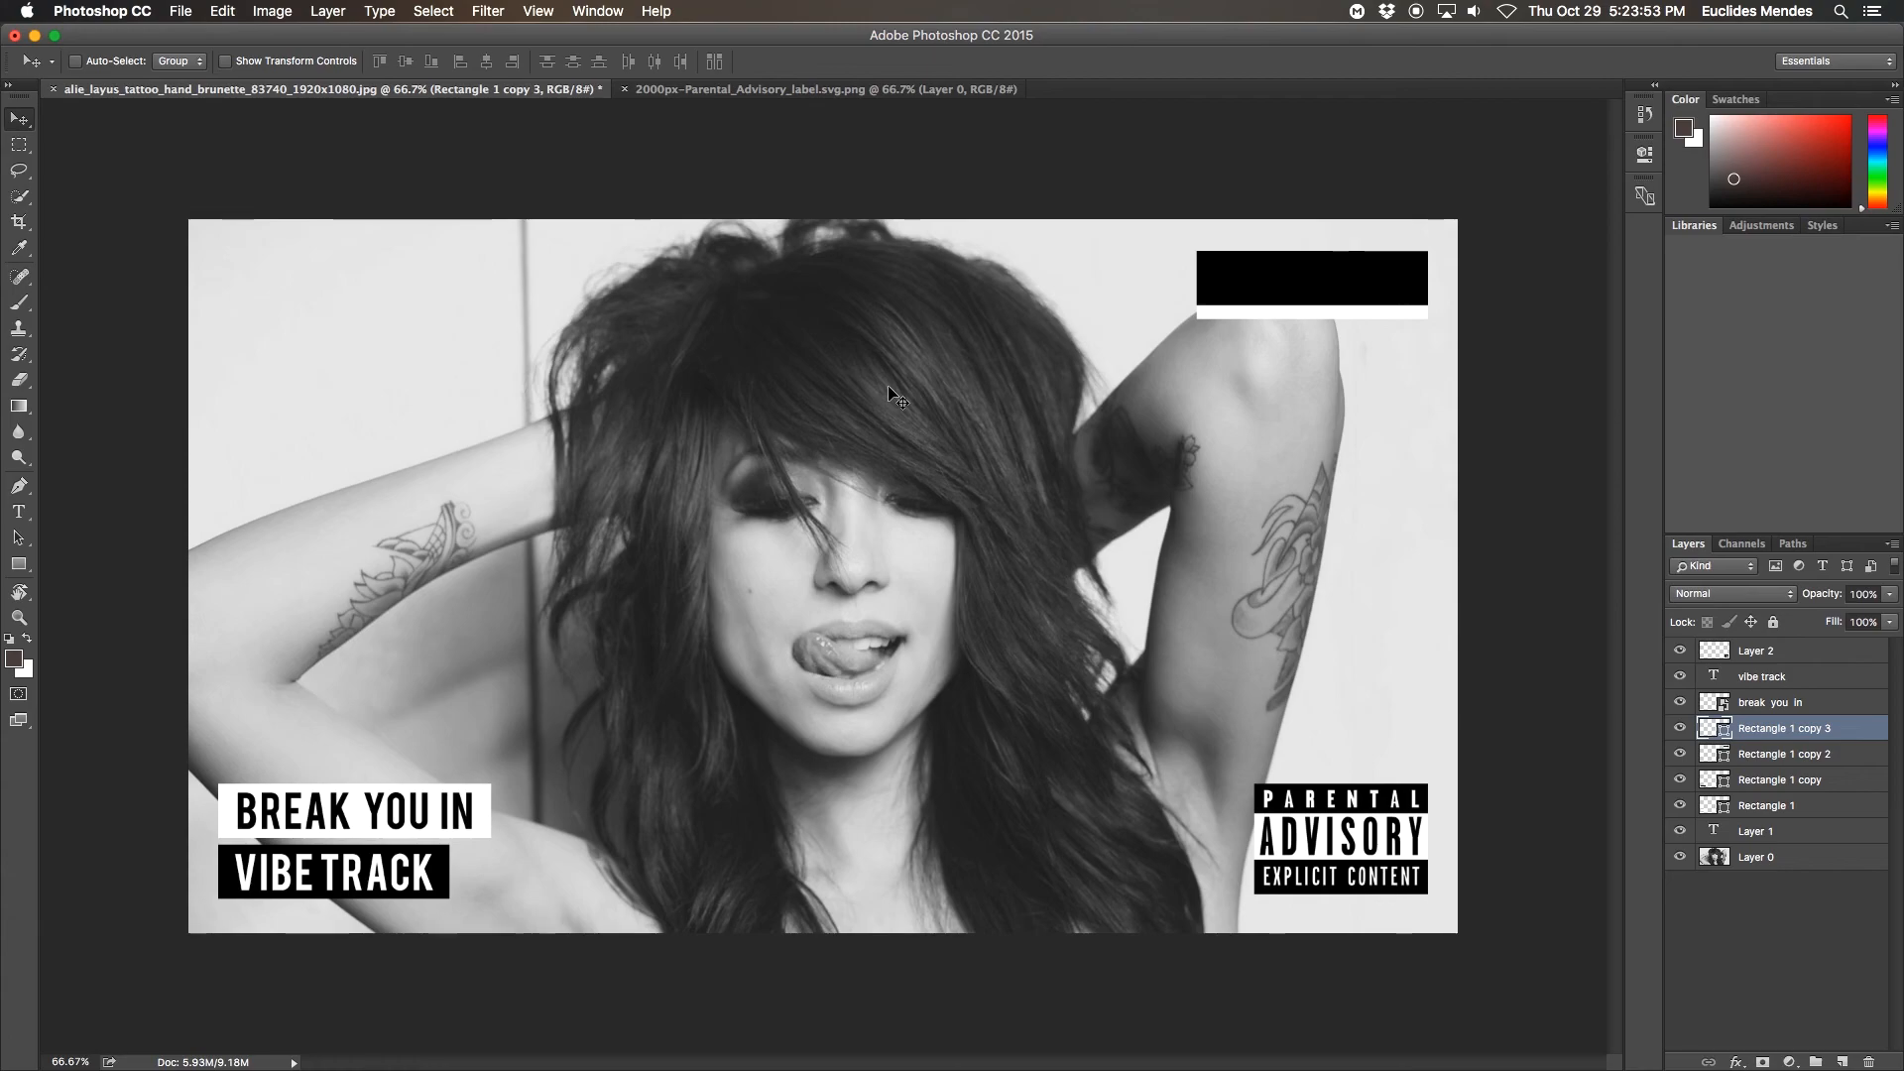
# Step: Start saving the artwork under a new location and create a folder named PRoj on the Desktop for it
pyautogui.press('super+shift+s')
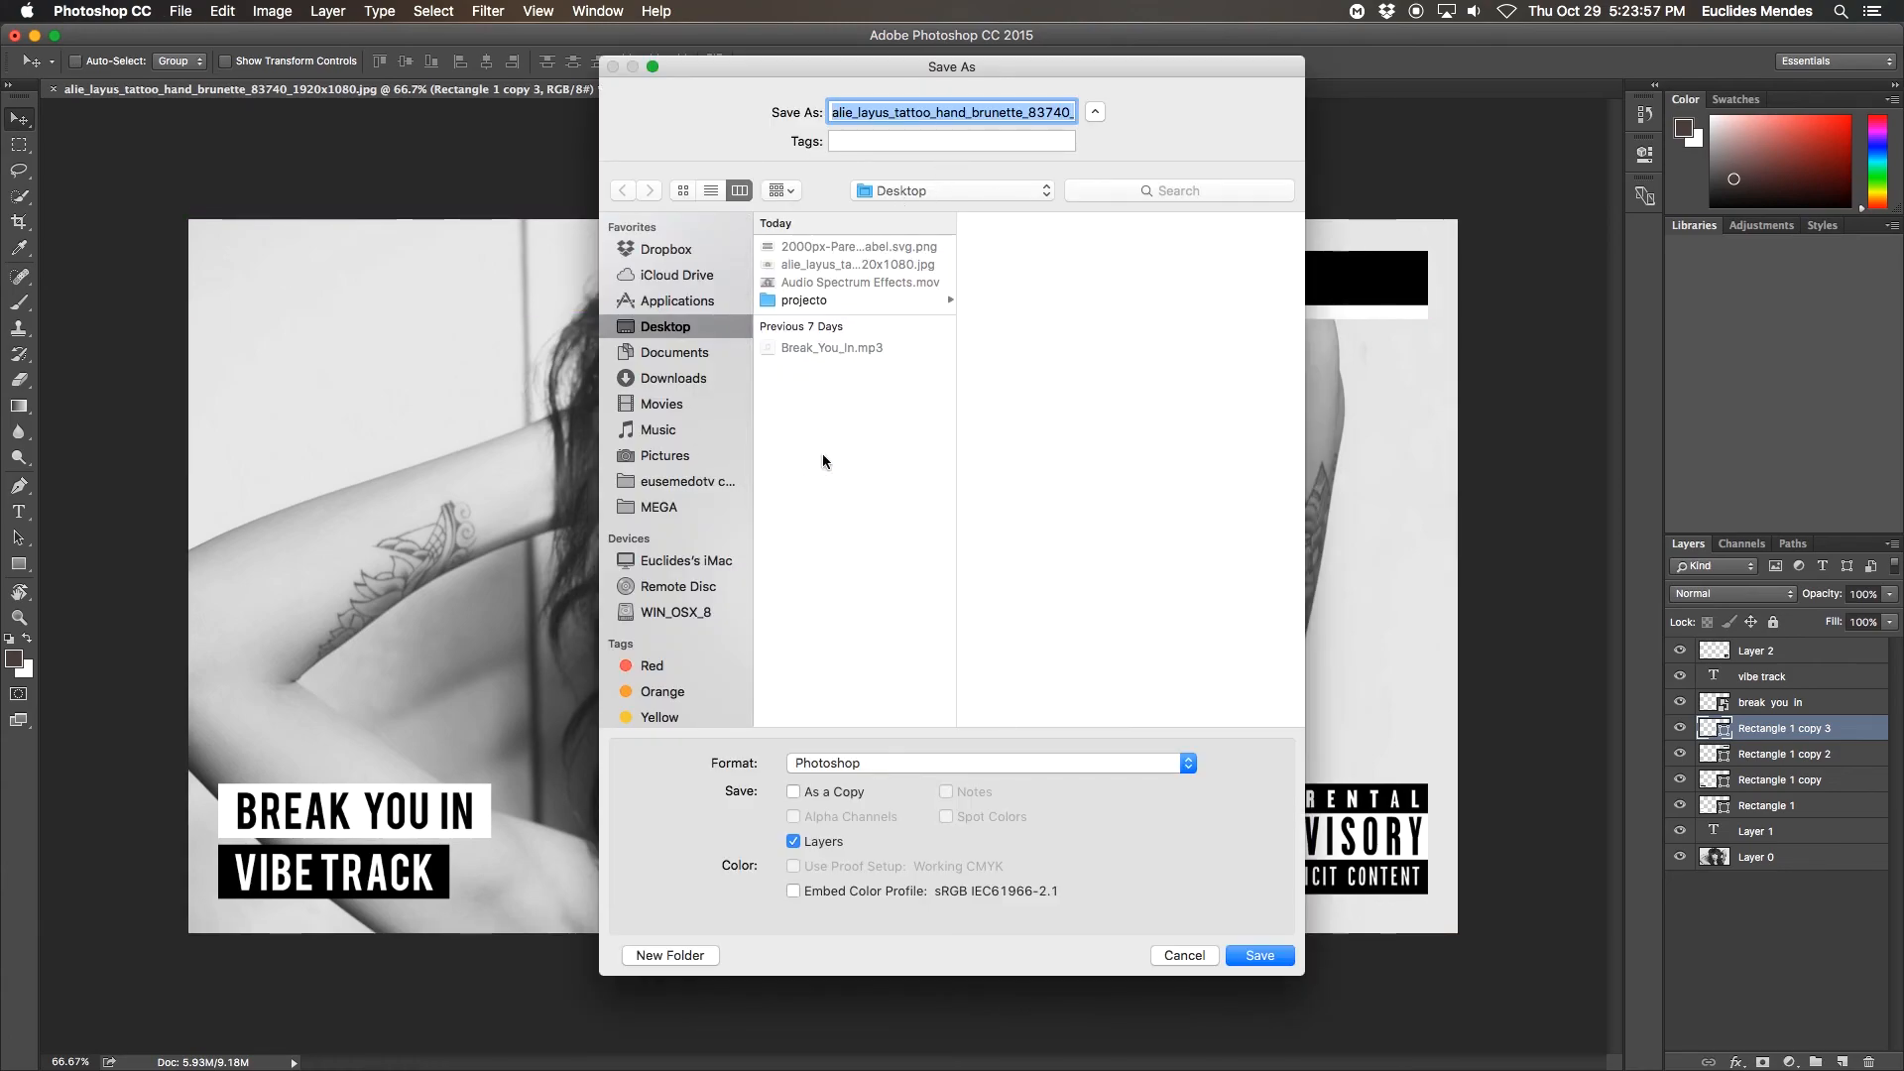
pyautogui.click(679, 956)
pyautogui.write('P')
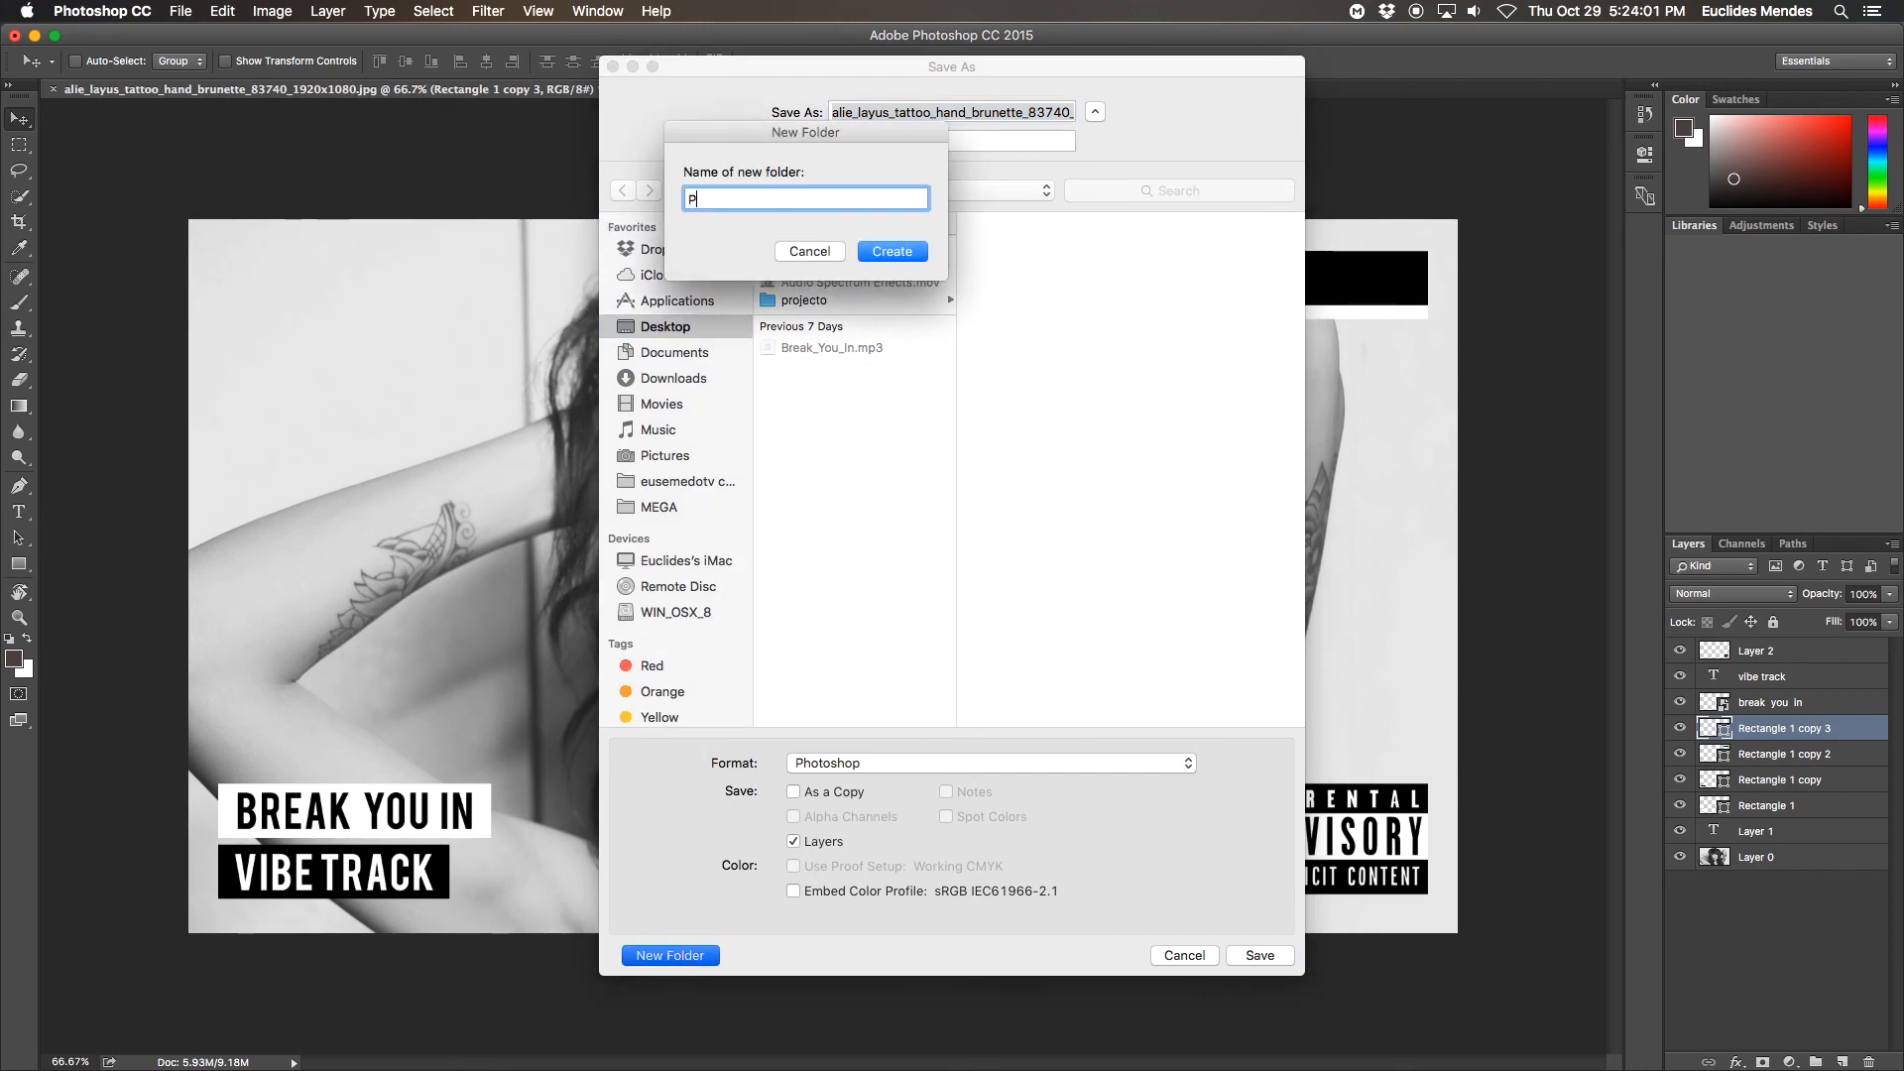
pyautogui.write('Roj')
pyautogui.click(880, 250)
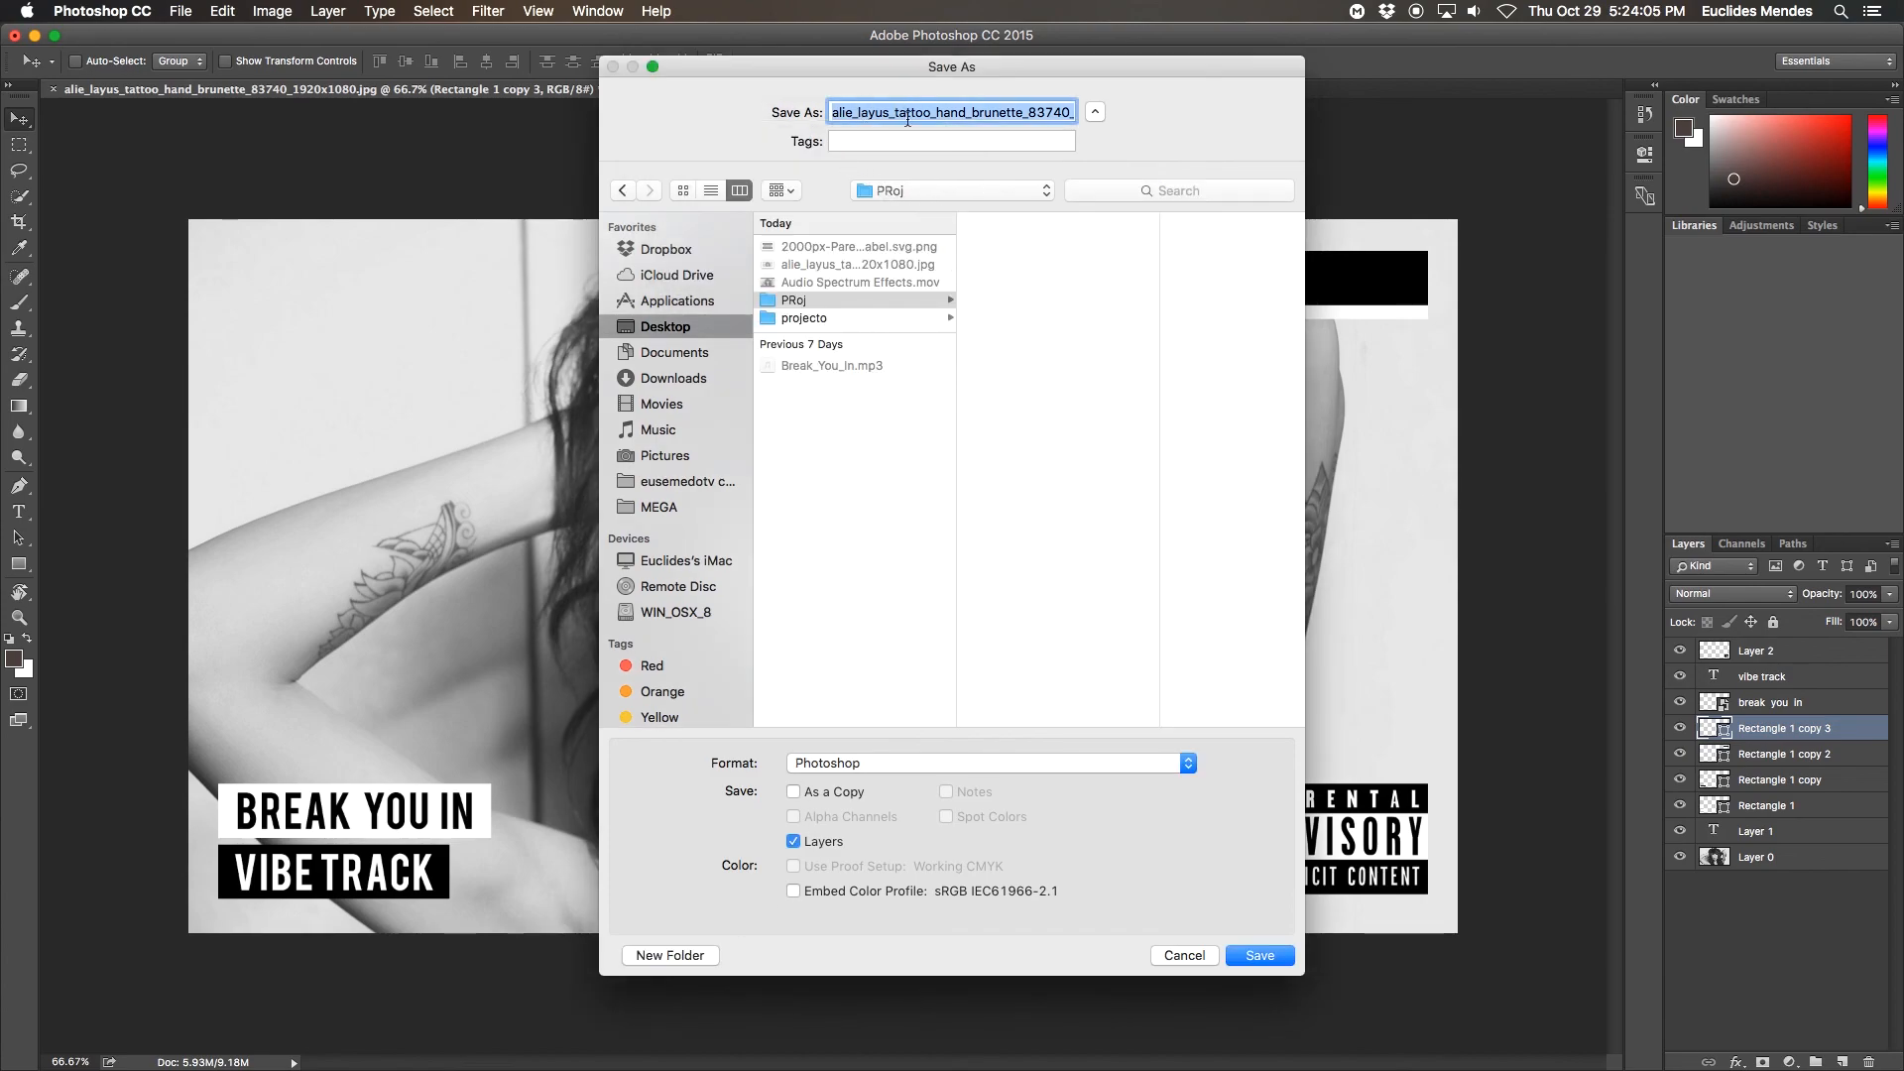
# Step: Save the artwork as a PNG in the PRoj folder with Smallest / Slow compression and no interlacing
pyautogui.click(837, 761)
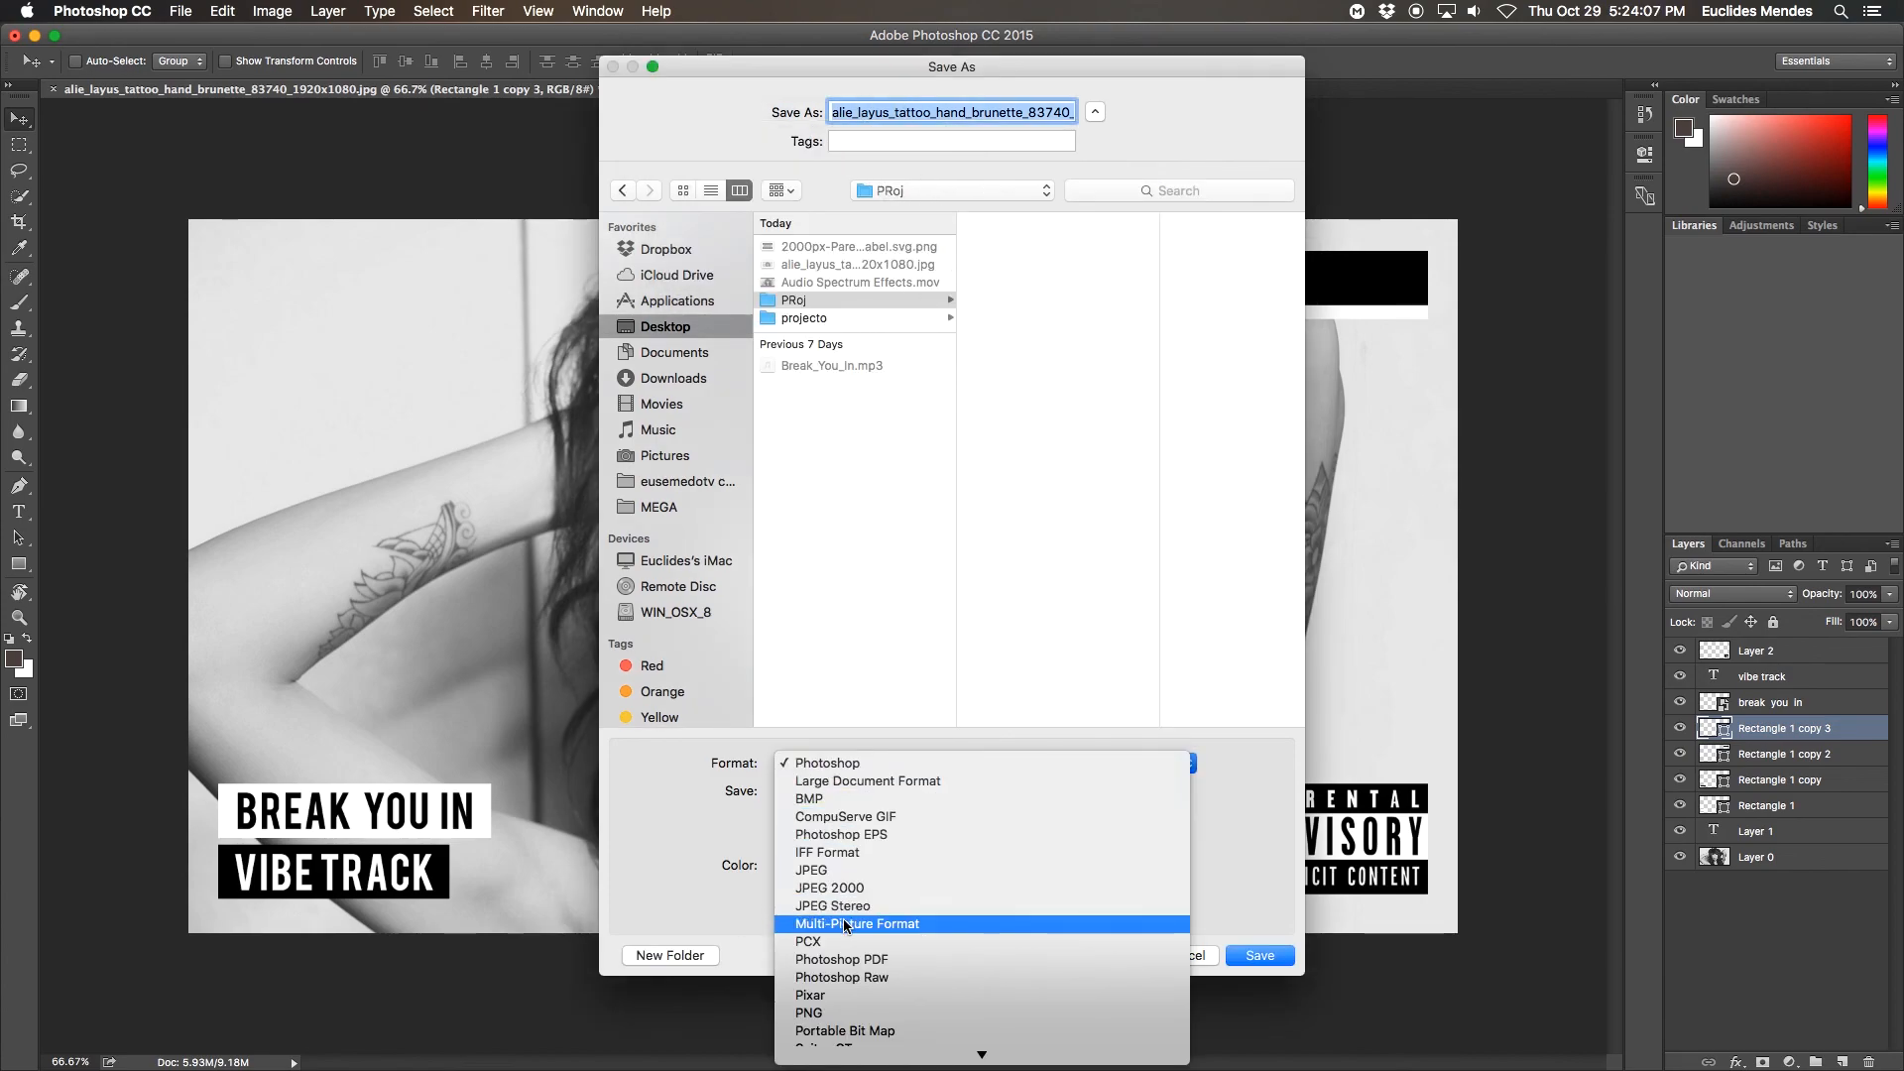
pyautogui.click(809, 987)
pyautogui.click(1256, 958)
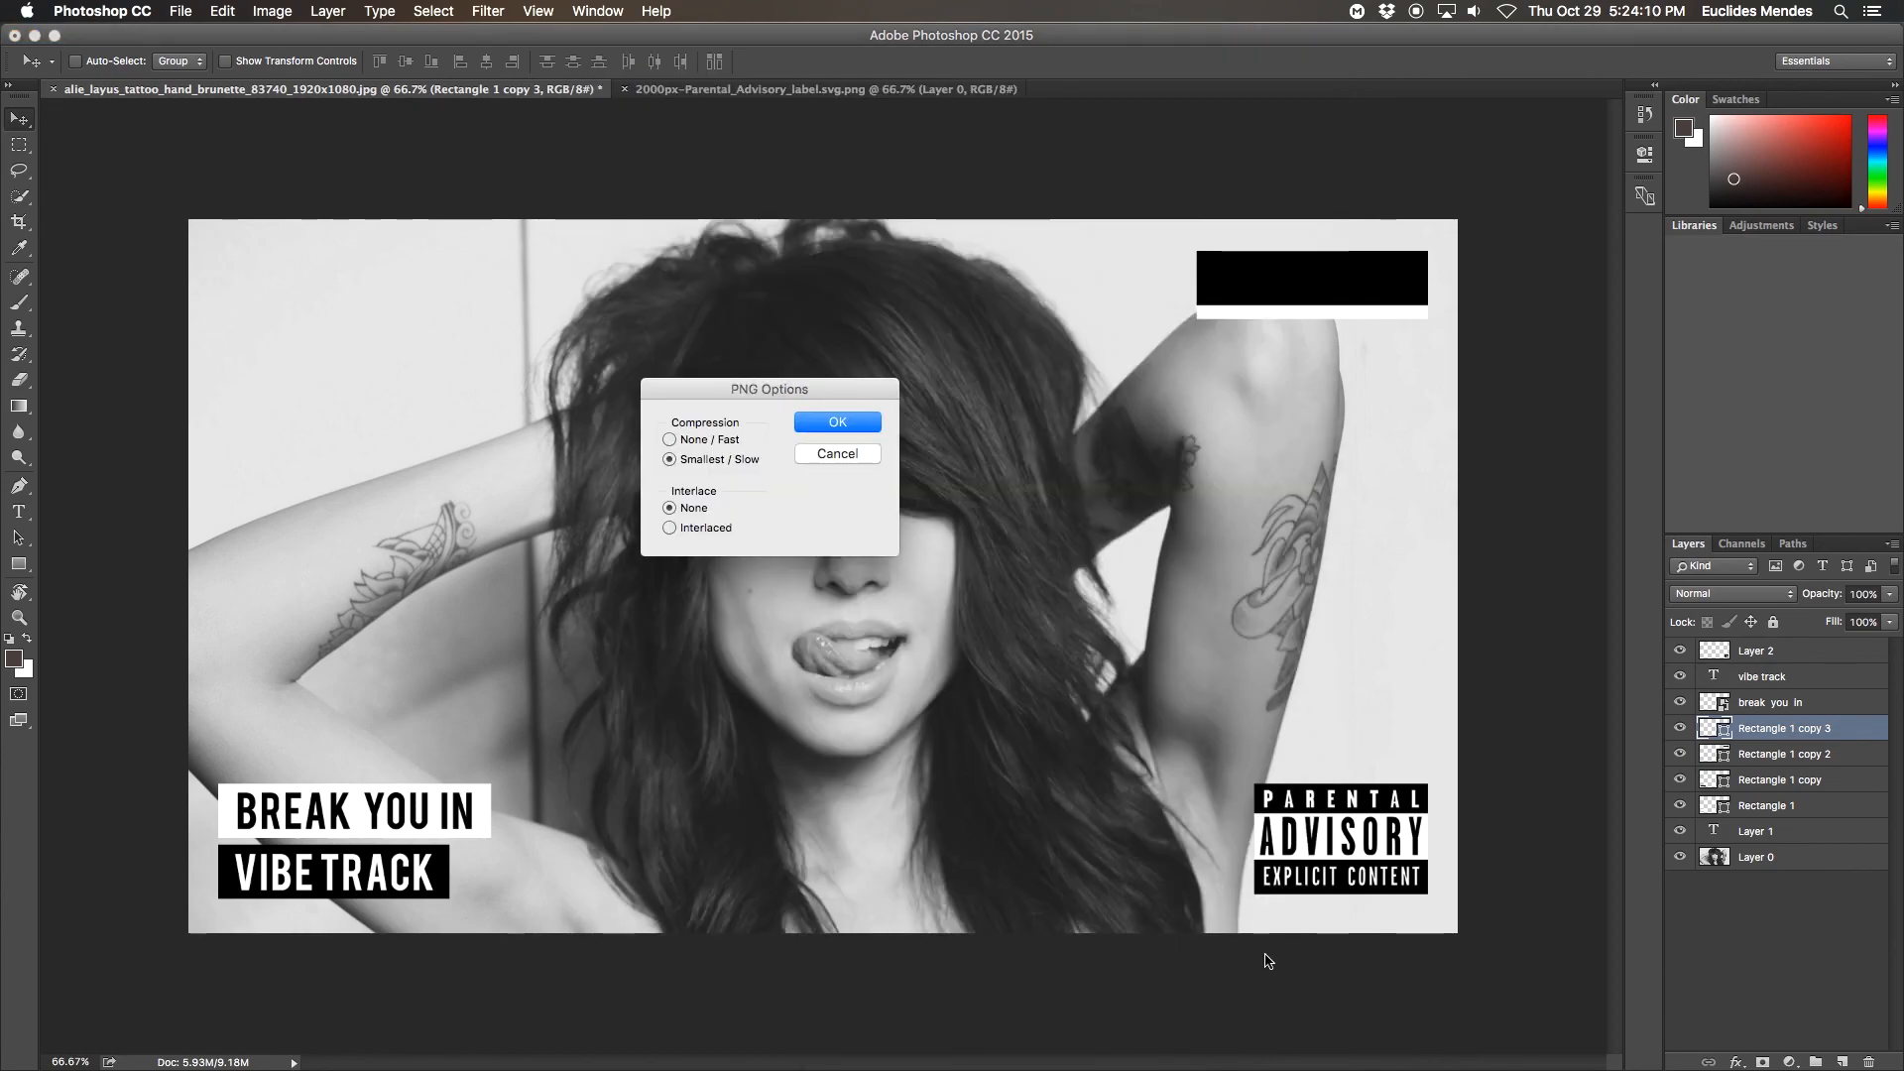
pyautogui.click(843, 424)
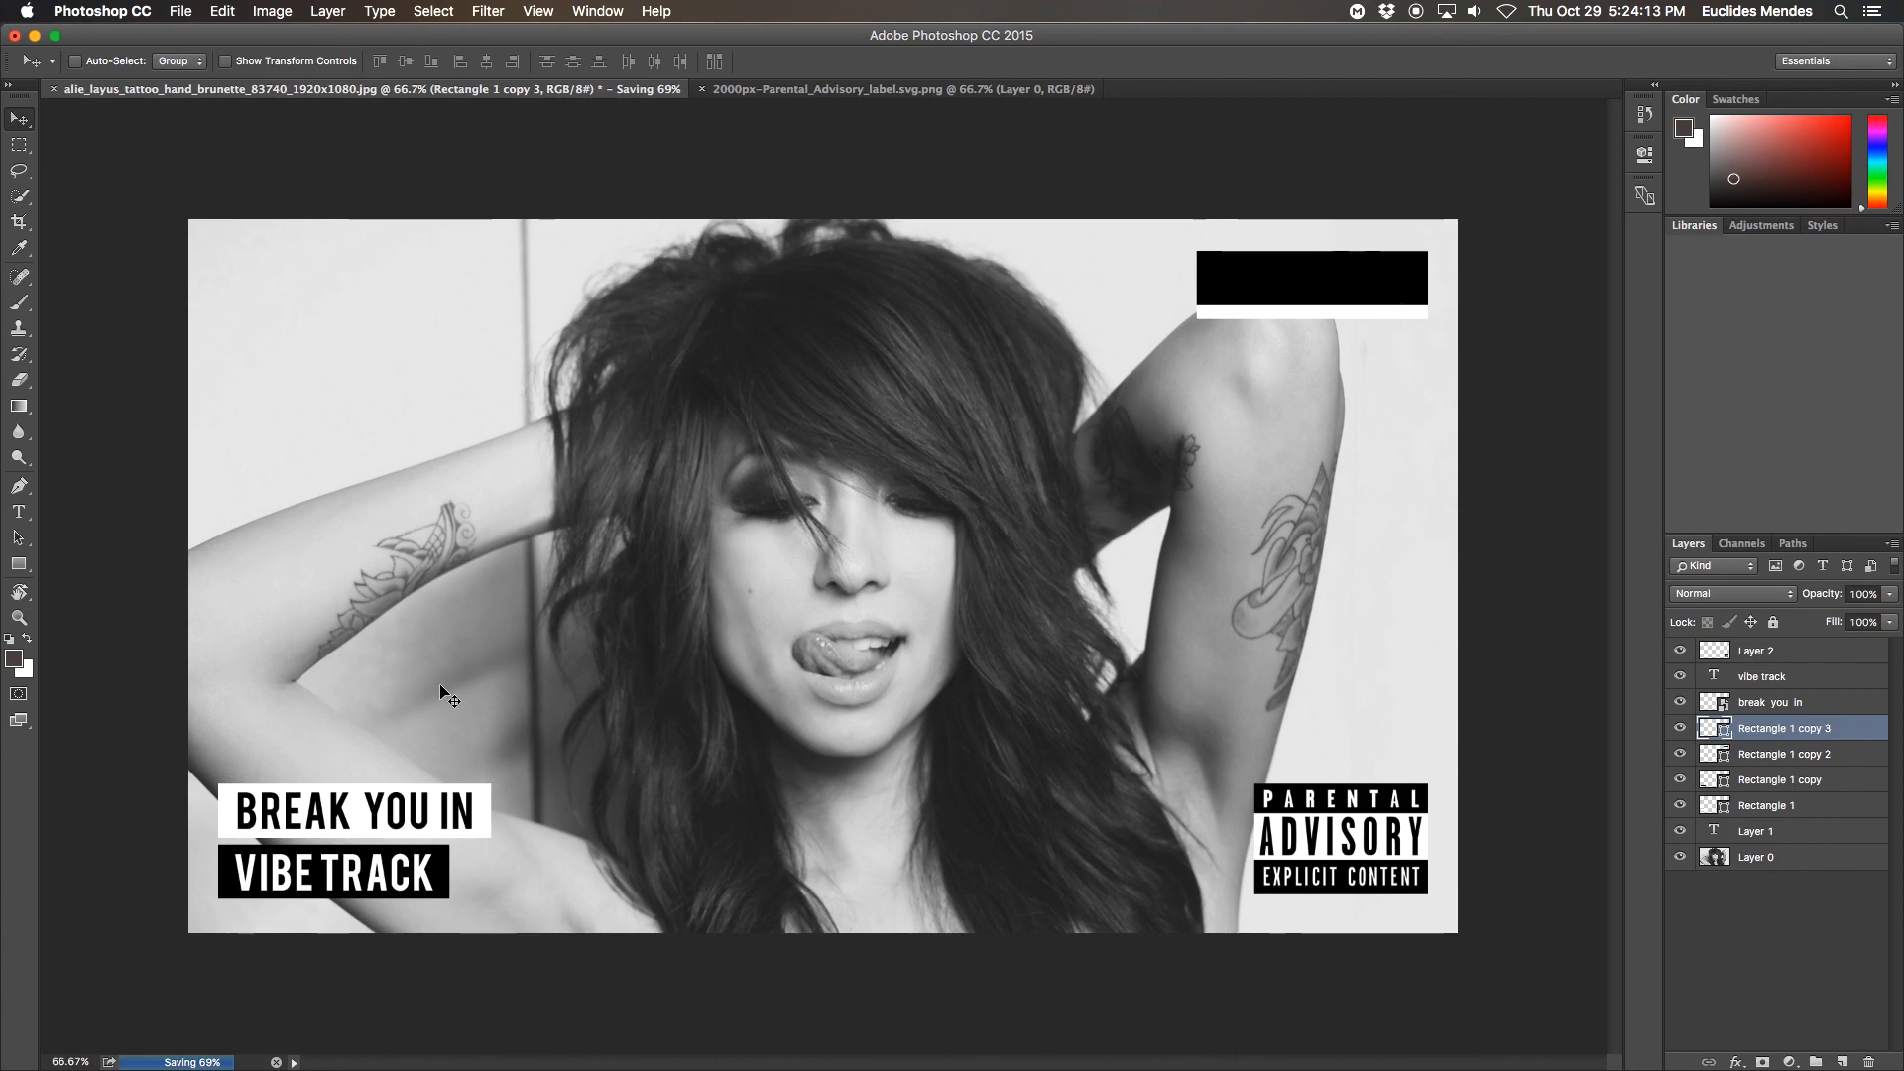